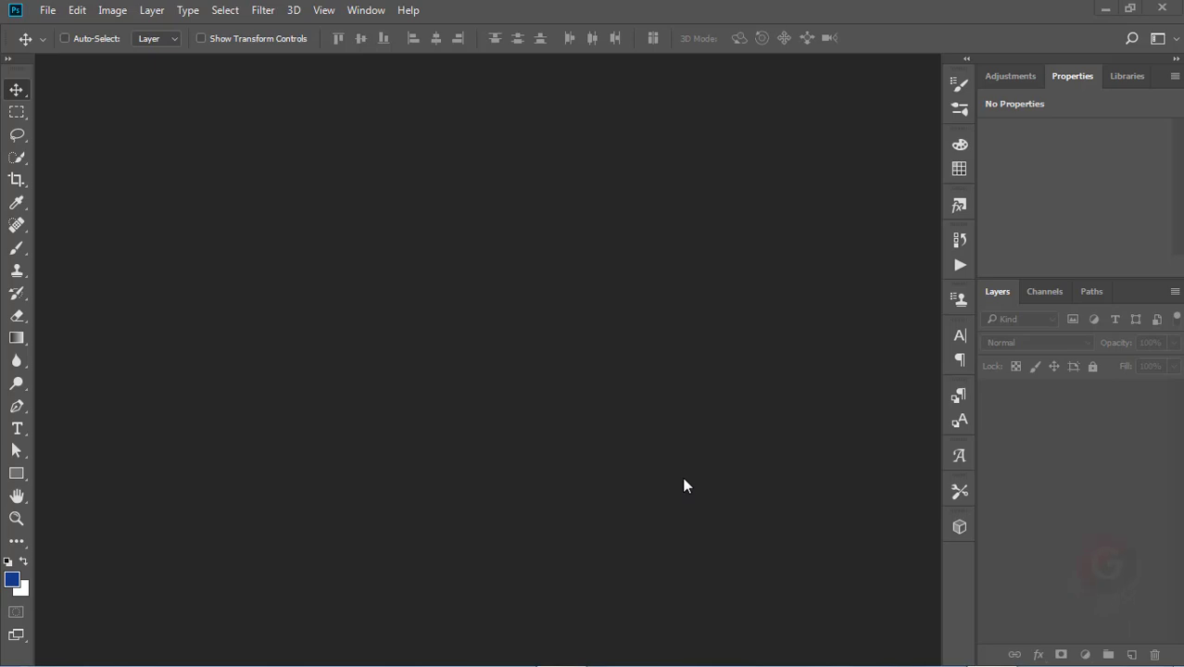
- Start a new document and set its width to 17.2 inches and its height to 11.2 inches
{"action": "left_click", "coordinate": [48, 10]}
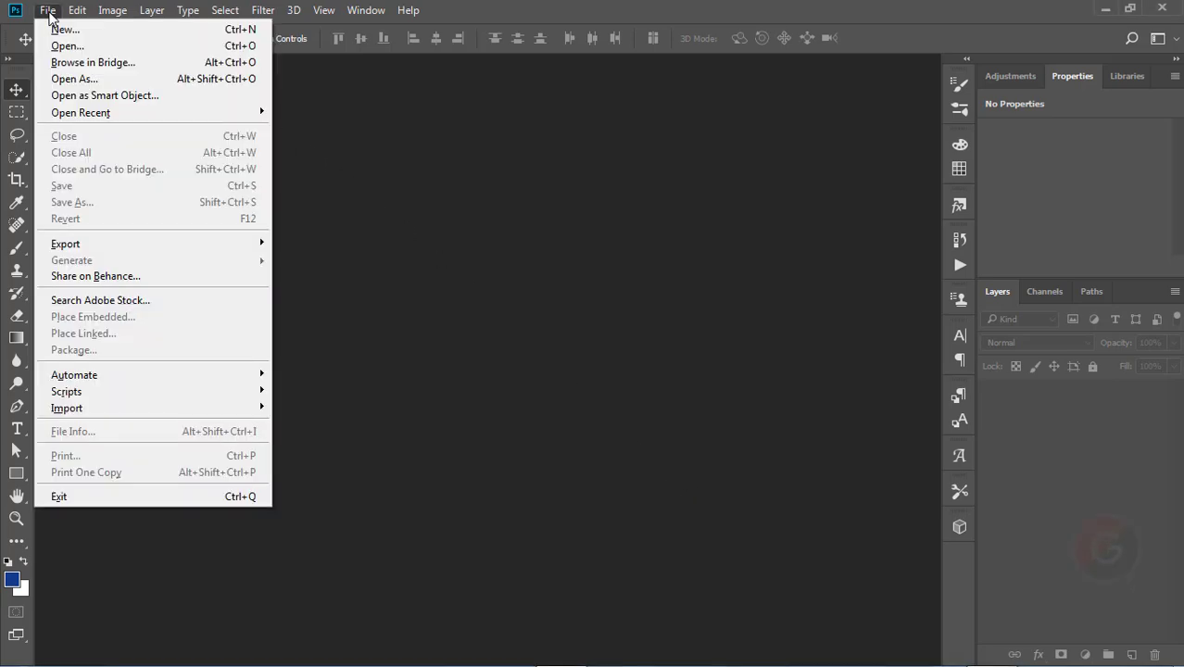
{"action": "left_click", "coordinate": [56, 32]}
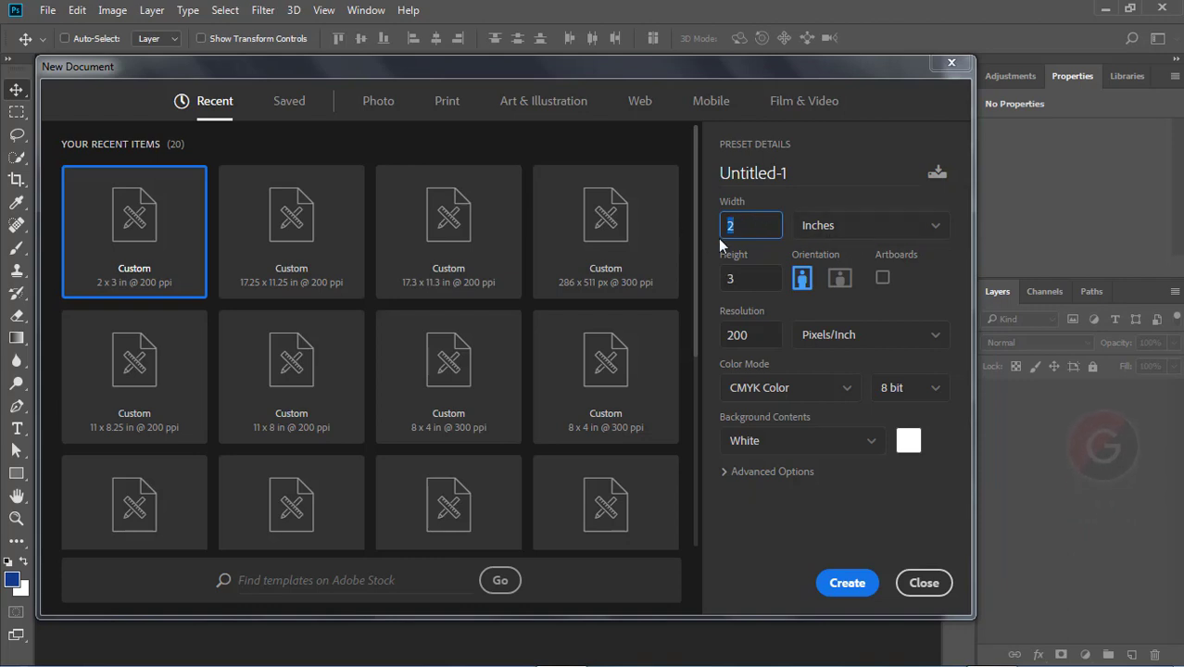
{"action": "type", "text": ".2"}
{"action": "left_click", "coordinate": [756, 280]}
{"action": "key", "text": "BackSpace"}
{"action": "type", "text": "11"}
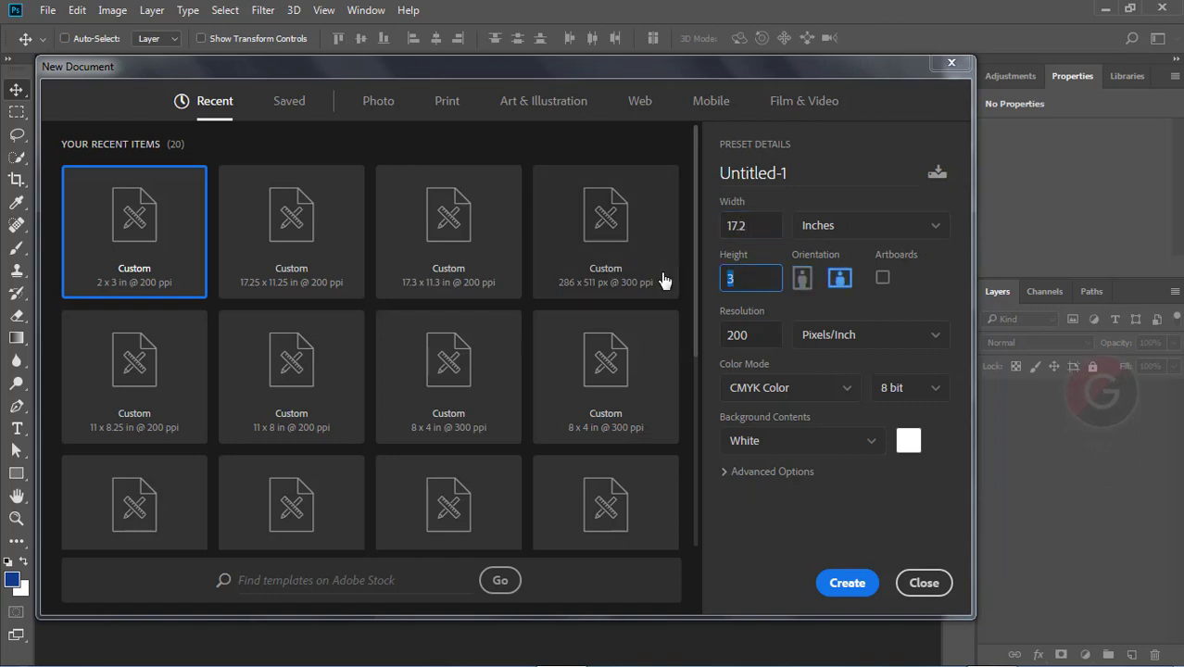
{"action": "type", "text": ".2"}
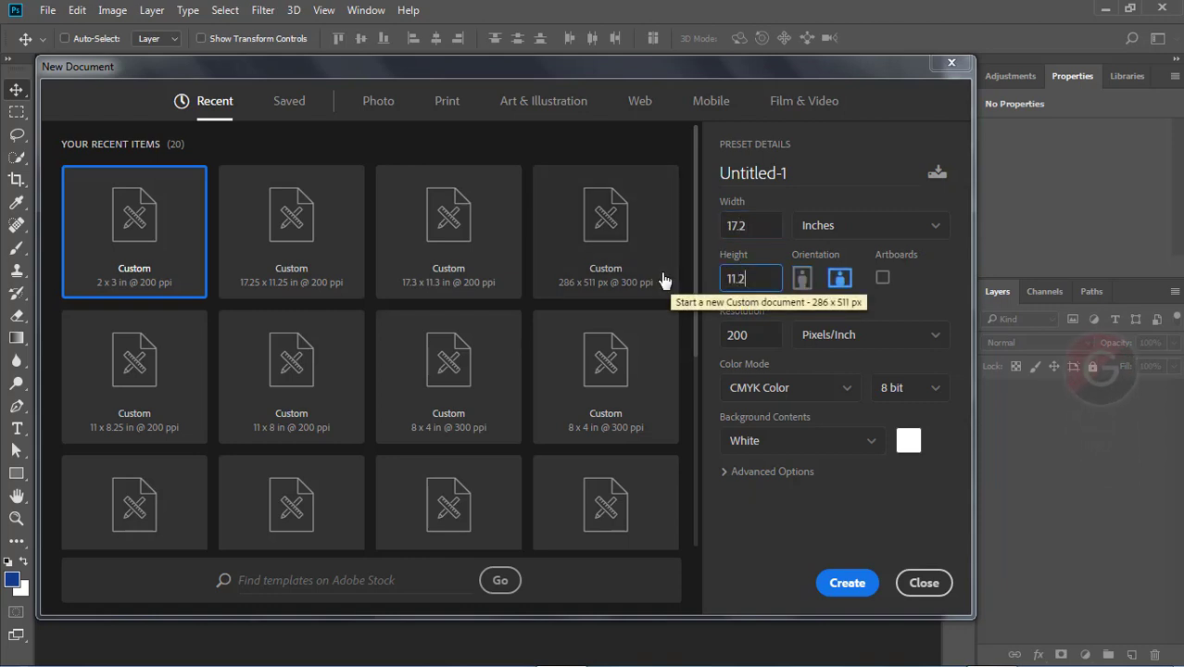
- Set the resolution to 200 pixels/inch and create the document
{"action": "double_click", "coordinate": [762, 333]}
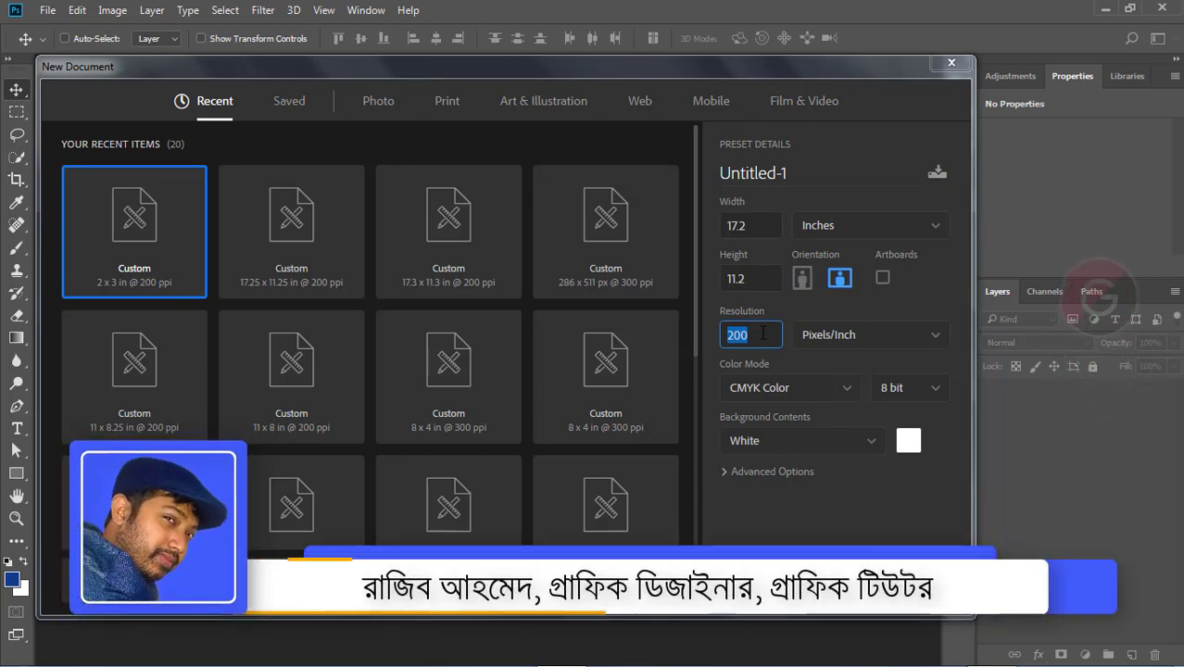
{"action": "type", "text": "17"}
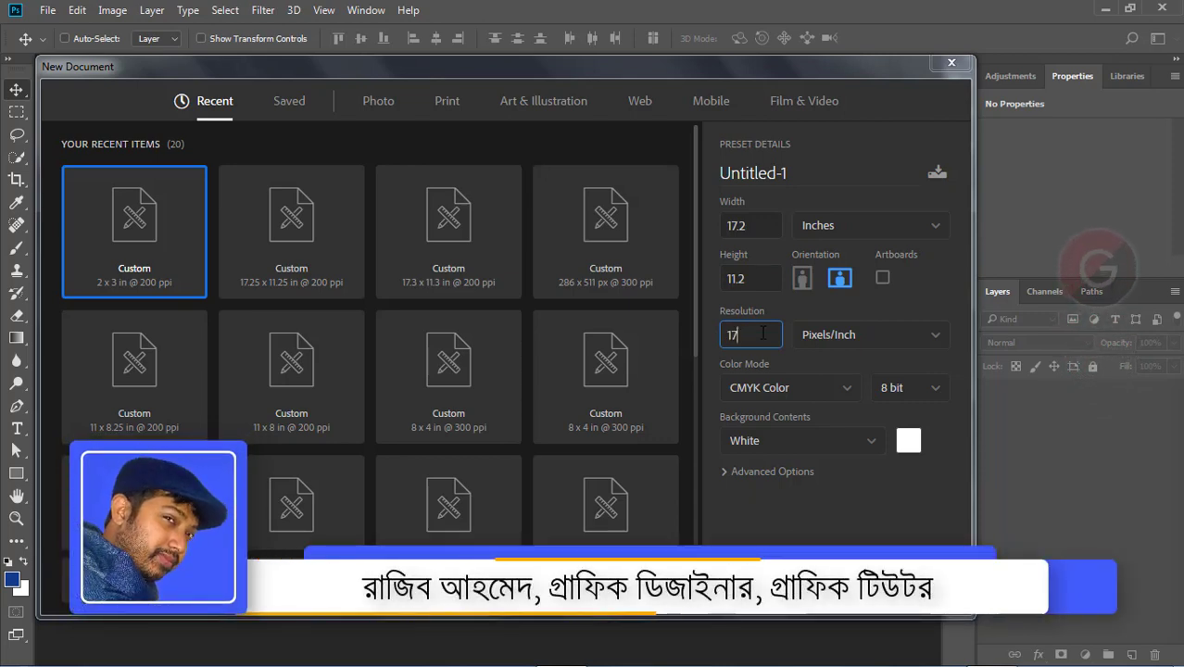
{"action": "key", "text": "BackSpace"}
{"action": "key", "text": "BackSpace"}
{"action": "type", "text": "200"}
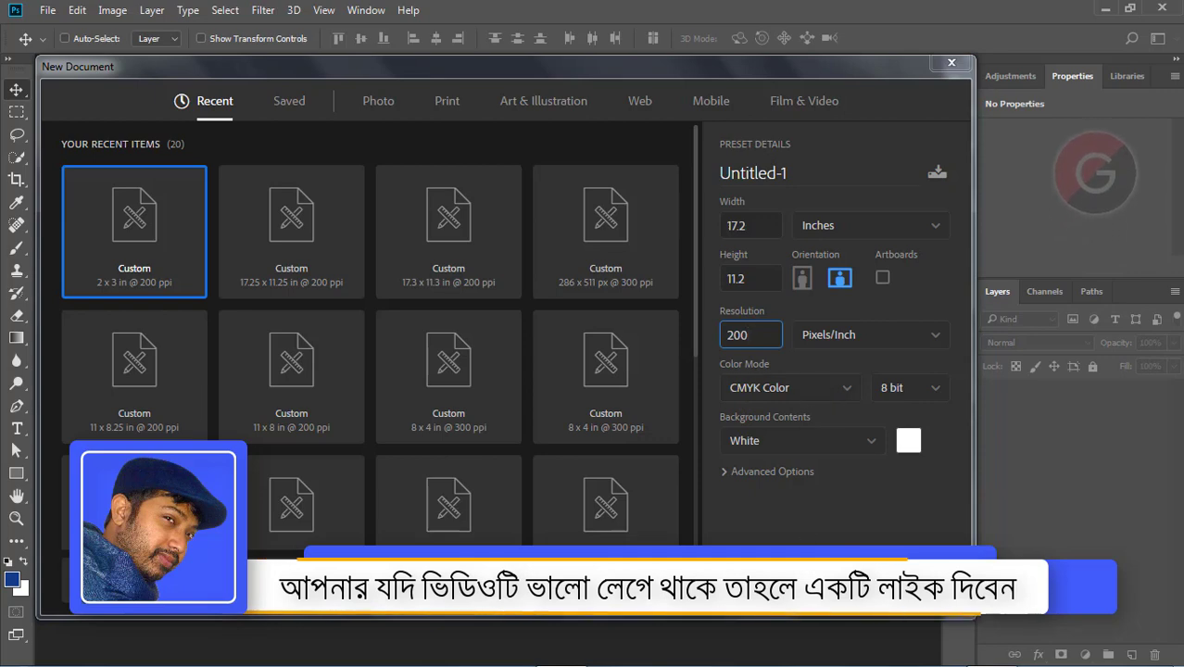
{"action": "left_click", "coordinate": [788, 593]}
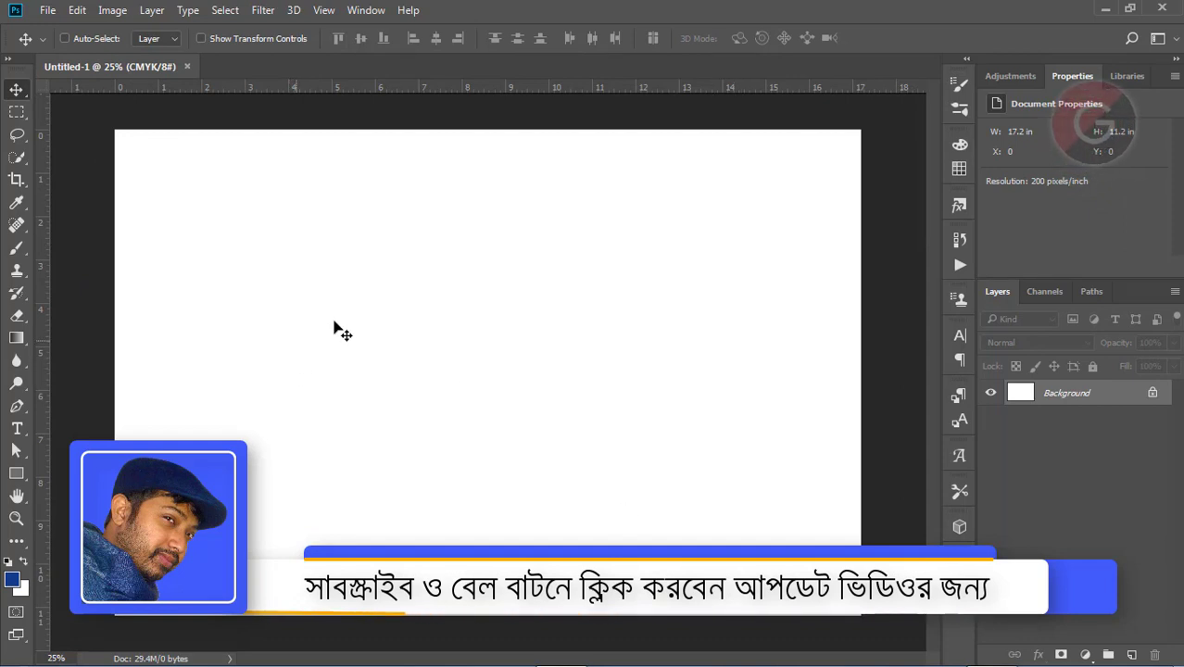
- Set the Rectangular Marquee tool to a Fixed Size style of 0.1 in by 0.1 in
{"action": "key", "text": "m"}
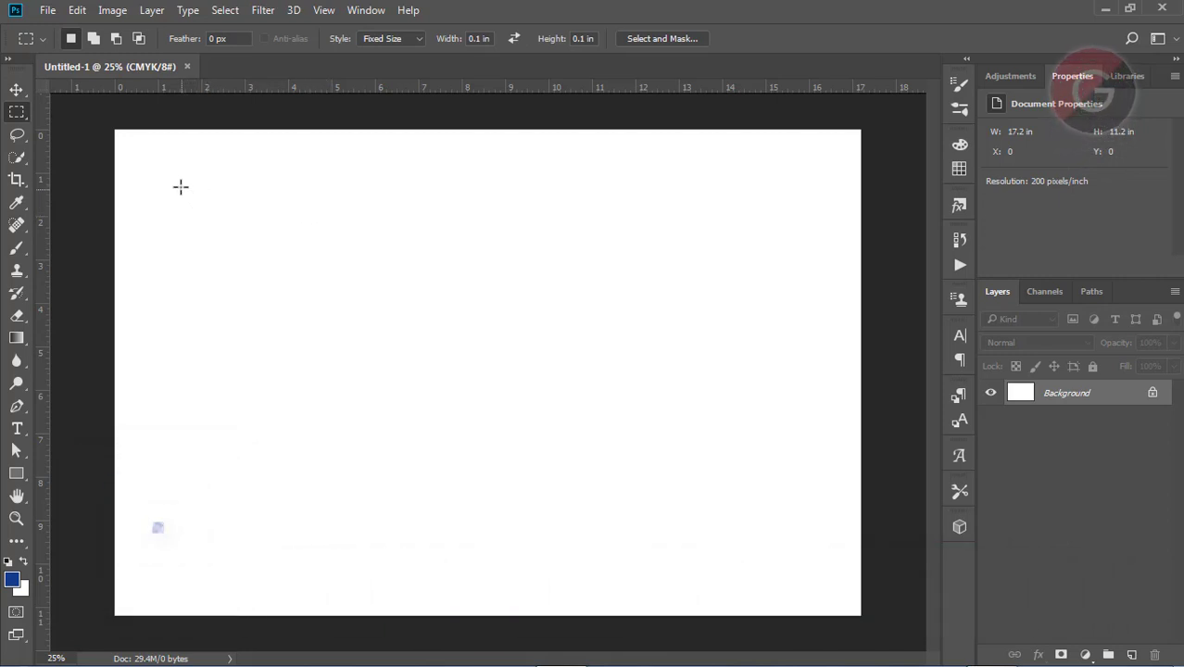
{"action": "left_click", "coordinate": [406, 38]}
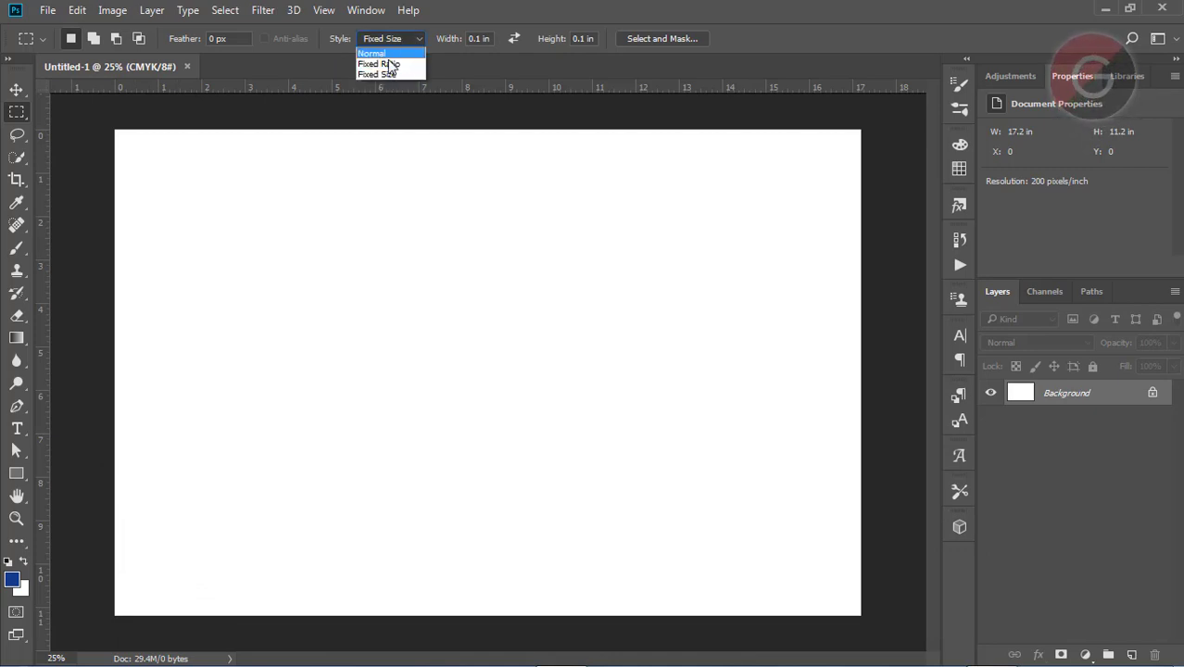
{"action": "left_click", "coordinate": [388, 74]}
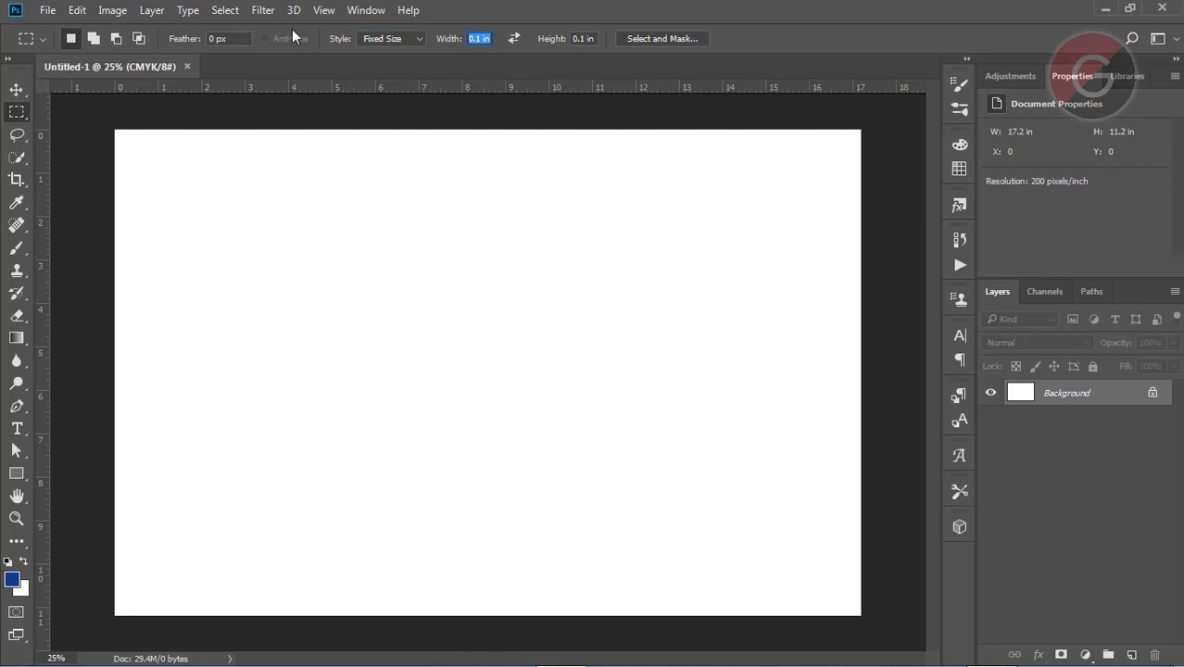
{"action": "type", "text": ".1 in"}
{"action": "left_click", "coordinate": [172, 191]}
{"action": "key", "text": "ctrl+z"}
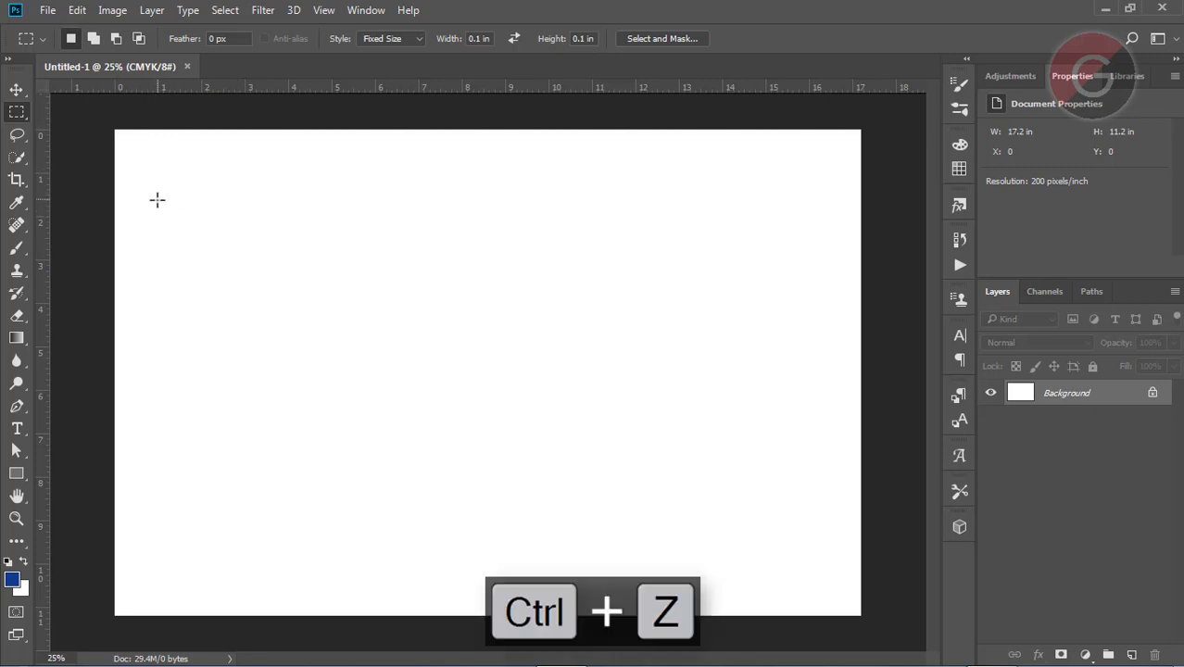
{"action": "left_click", "coordinate": [16, 521]}
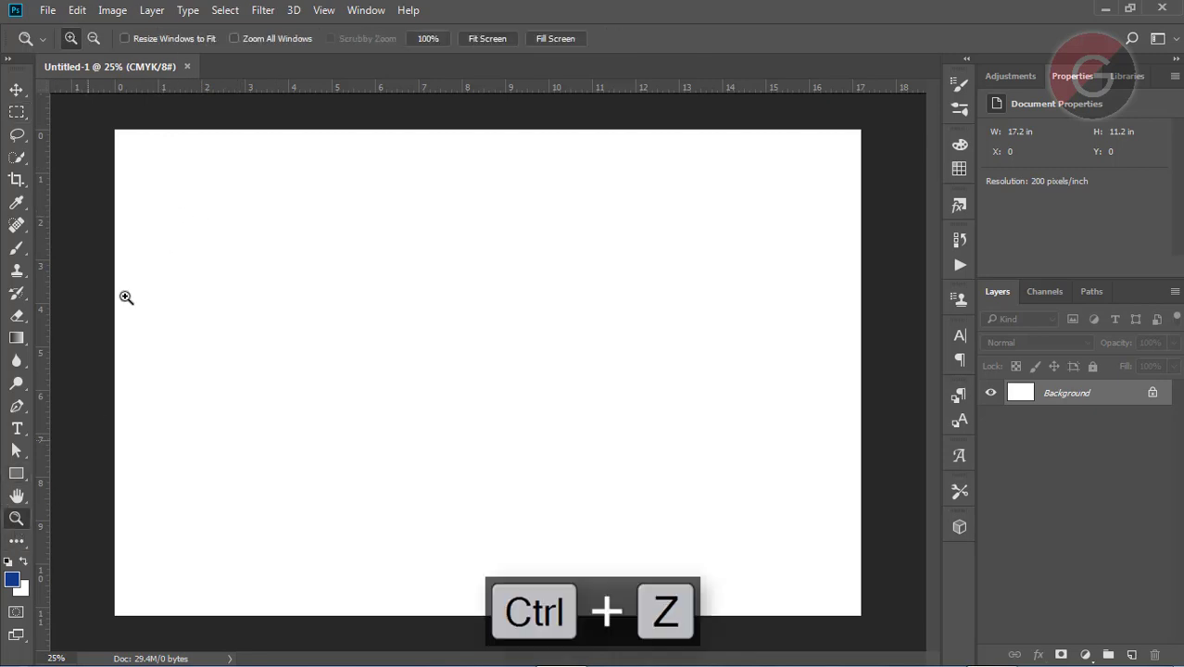
{"action": "left_click_drag", "start_coordinate": [90, 143], "coordinate": [155, 208]}
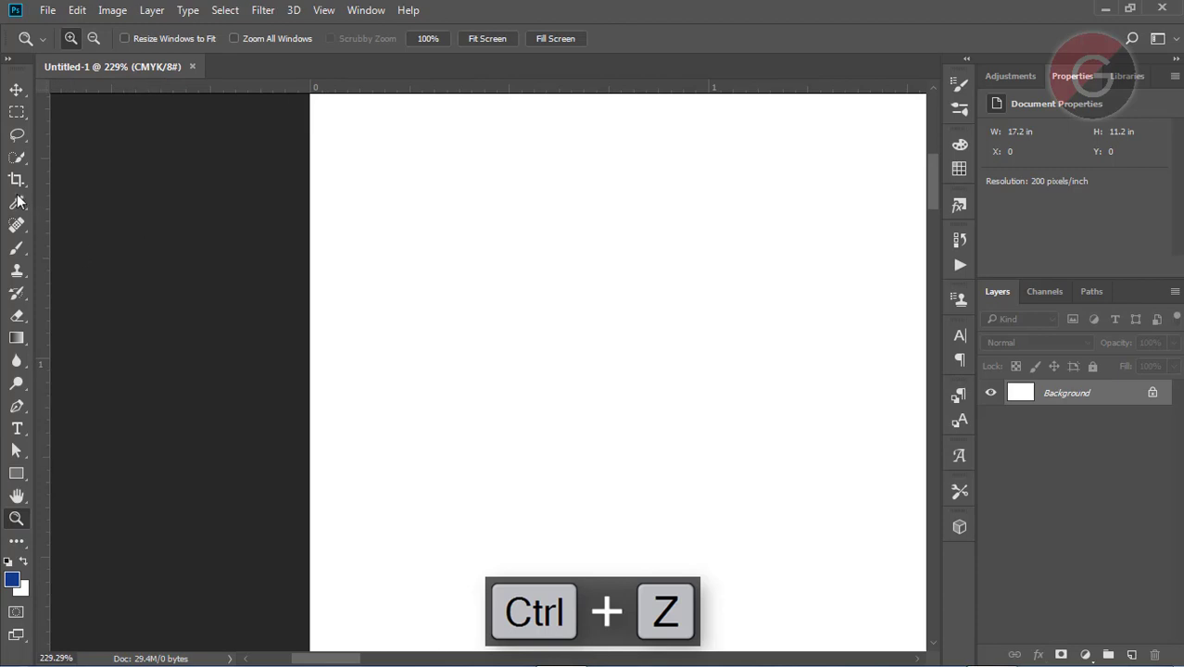
{"action": "left_click", "coordinate": [17, 113]}
{"action": "mouse_move", "coordinate": [306, 137]}
{"action": "left_mouse_down"}
{"action": "mouse_move", "coordinate": [315, 151]}
{"action": "mouse_move", "coordinate": [306, 143]}
{"action": "left_mouse_up"}
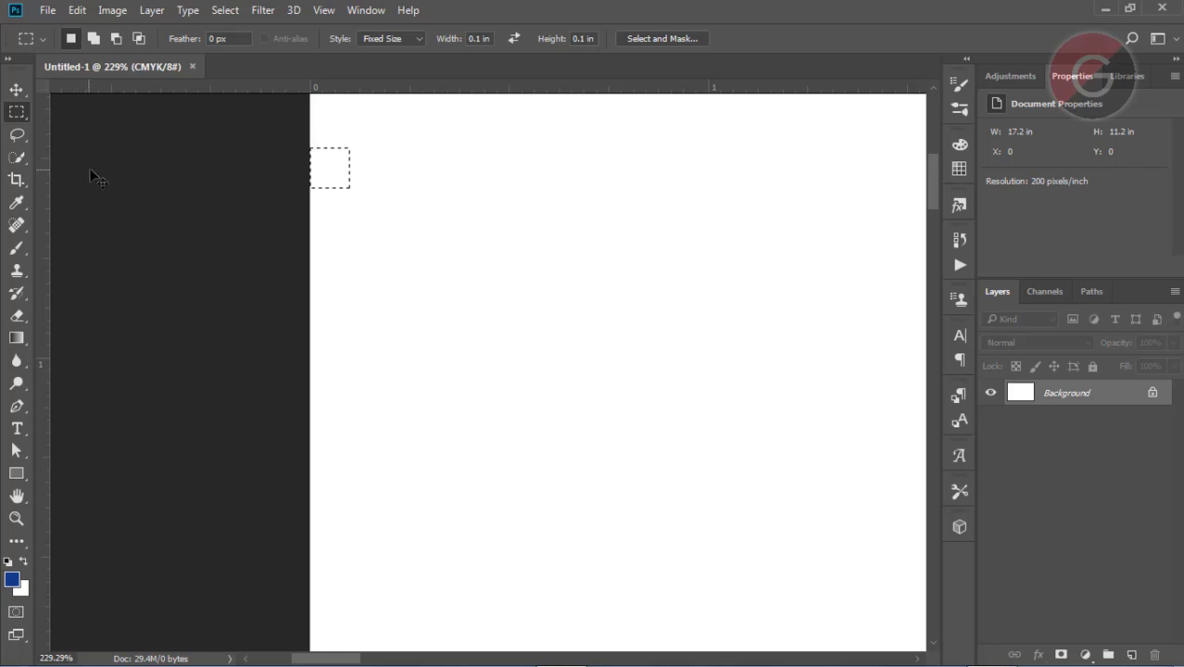
{"action": "key", "text": "ctrl+d"}
{"action": "key", "text": "ctrl+0"}
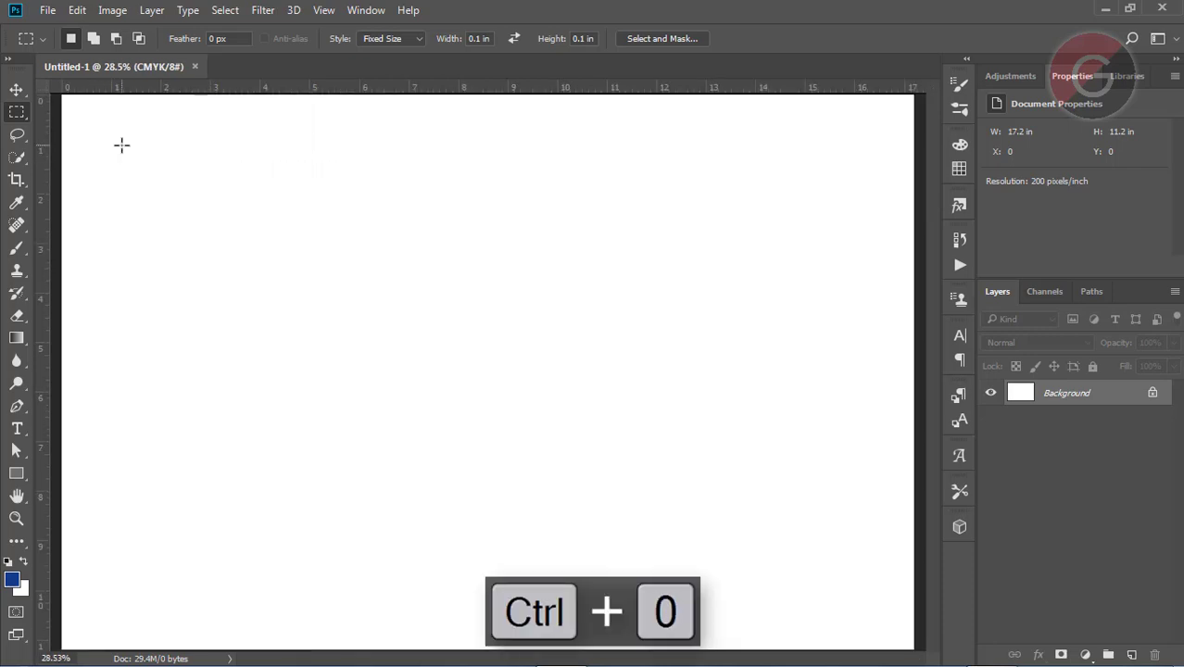
{"action": "key", "text": "ctrl+minus"}
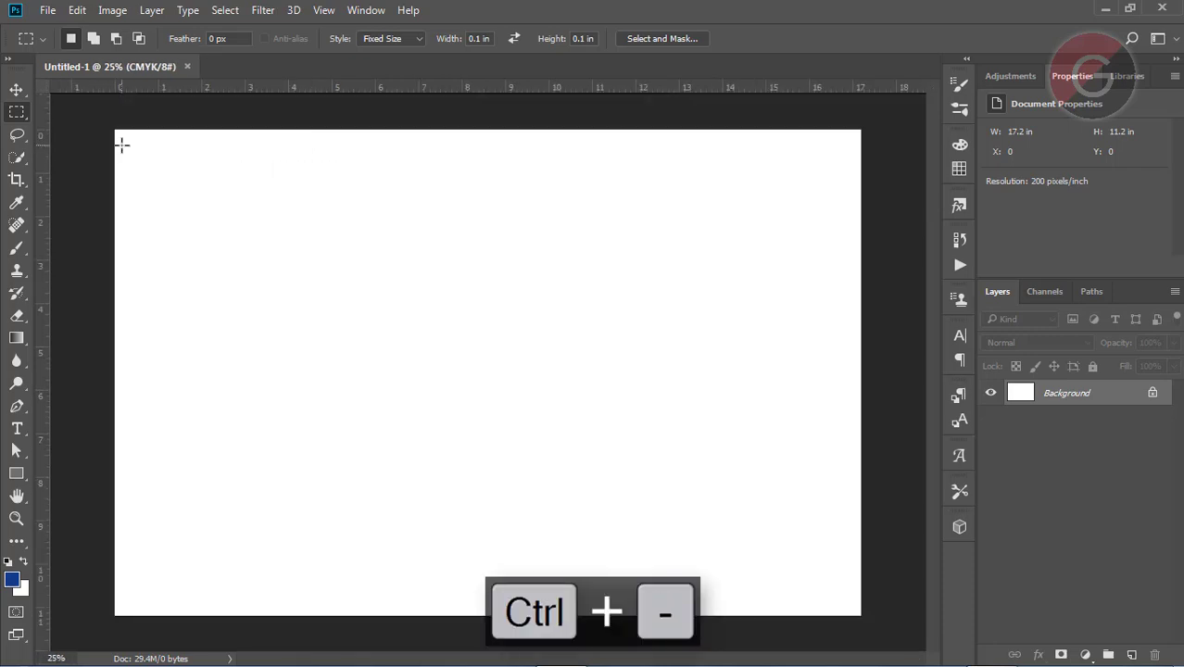
- Place the 0.1 in square selection in the canvas's upper-left corner and add a vertical and a horizontal guide along its inner edges
{"action": "left_click", "coordinate": [15, 517]}
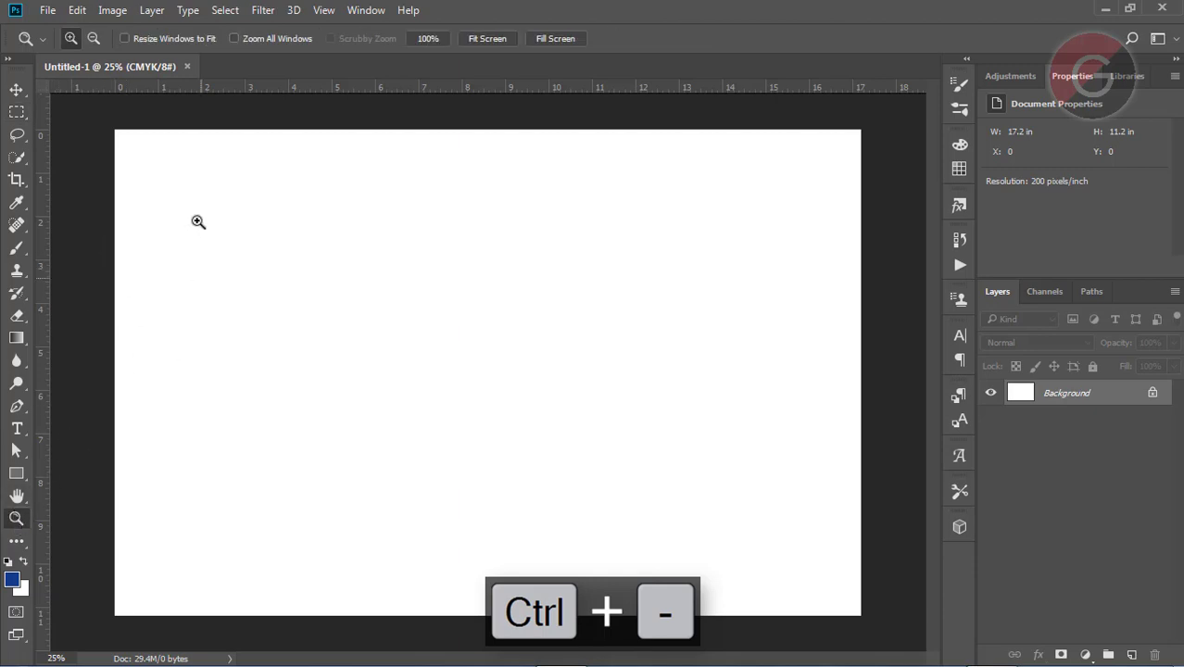
{"action": "left_click_drag", "start_coordinate": [109, 125], "coordinate": [181, 176]}
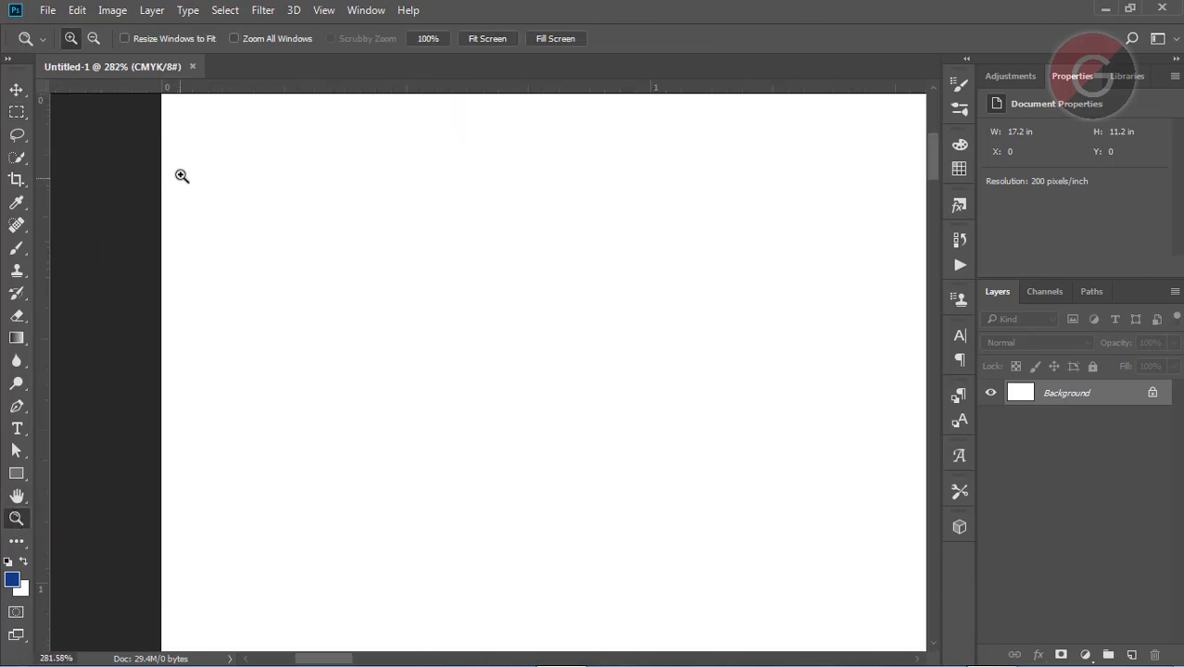
{"action": "left_click", "coordinate": [17, 473]}
{"action": "left_click", "coordinate": [17, 496]}
{"action": "left_click_drag", "start_coordinate": [296, 158], "coordinate": [325, 316]}
{"action": "left_click", "coordinate": [17, 112]}
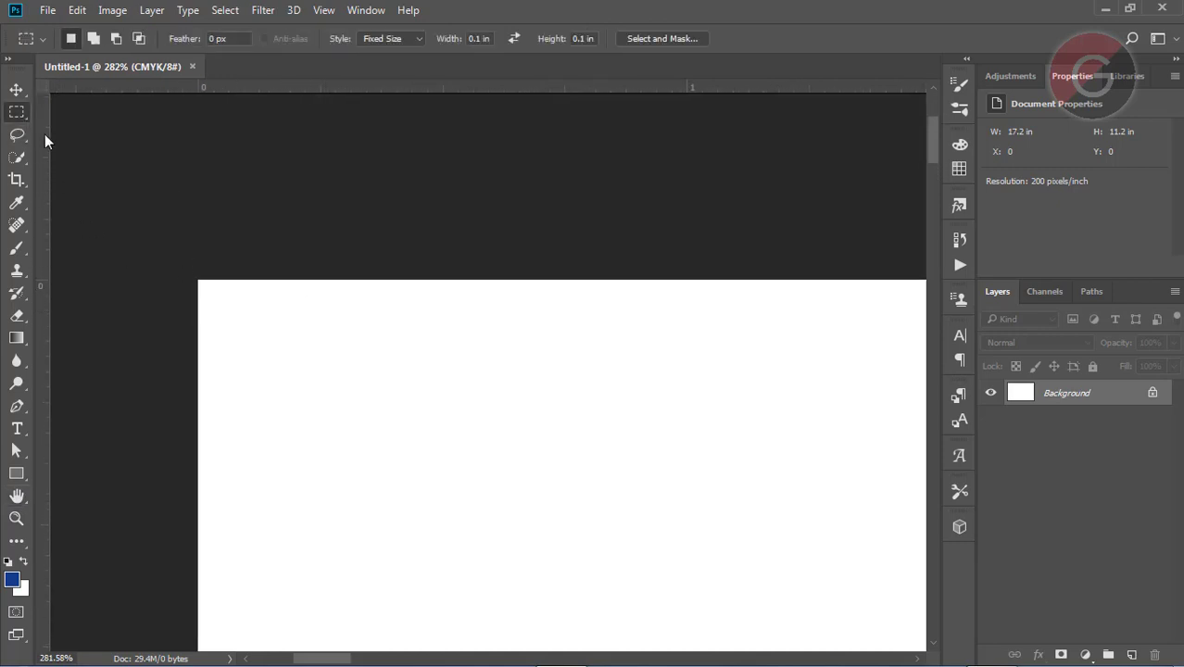
{"action": "left_click_drag", "start_coordinate": [212, 285], "coordinate": [198, 280]}
{"action": "left_click_drag", "start_coordinate": [41, 227], "coordinate": [250, 282]}
{"action": "left_click_drag", "start_coordinate": [297, 86], "coordinate": [241, 330]}
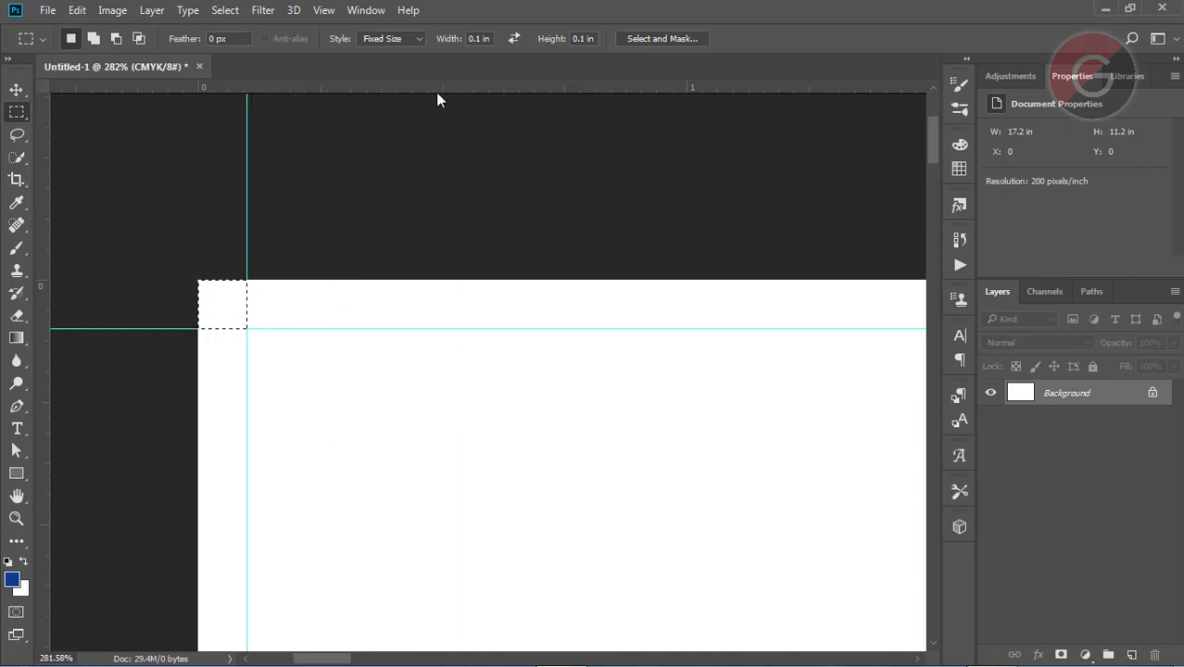
- Hide the rulers and show them again
{"action": "left_click", "coordinate": [324, 10]}
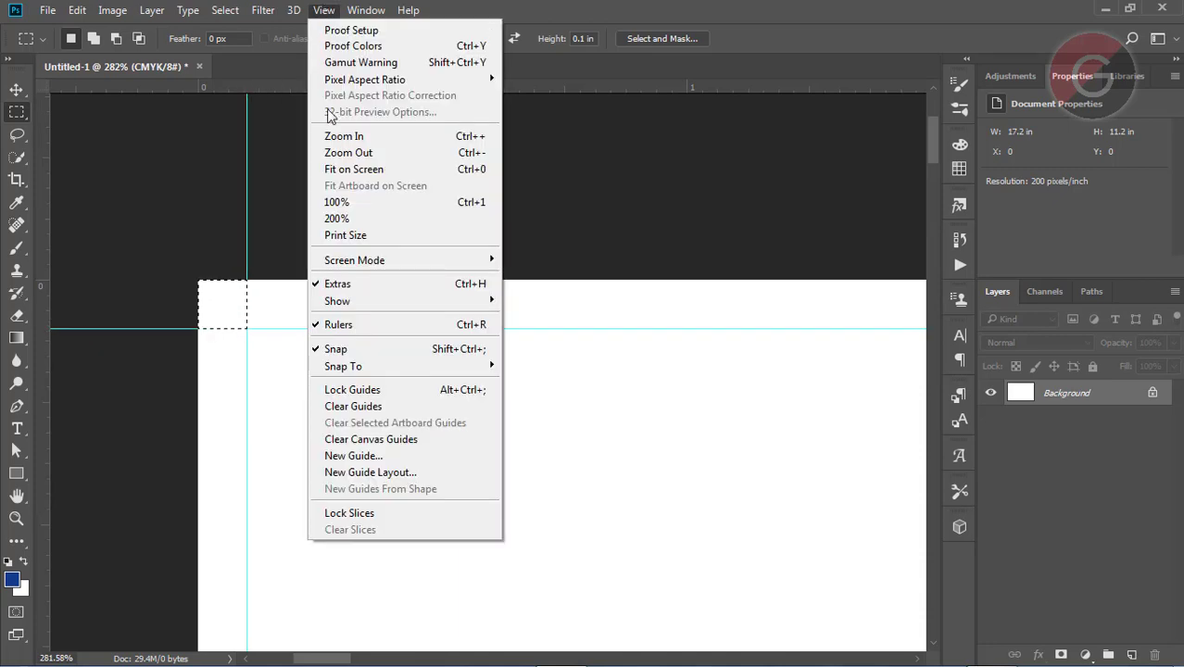
{"action": "left_click", "coordinate": [437, 326]}
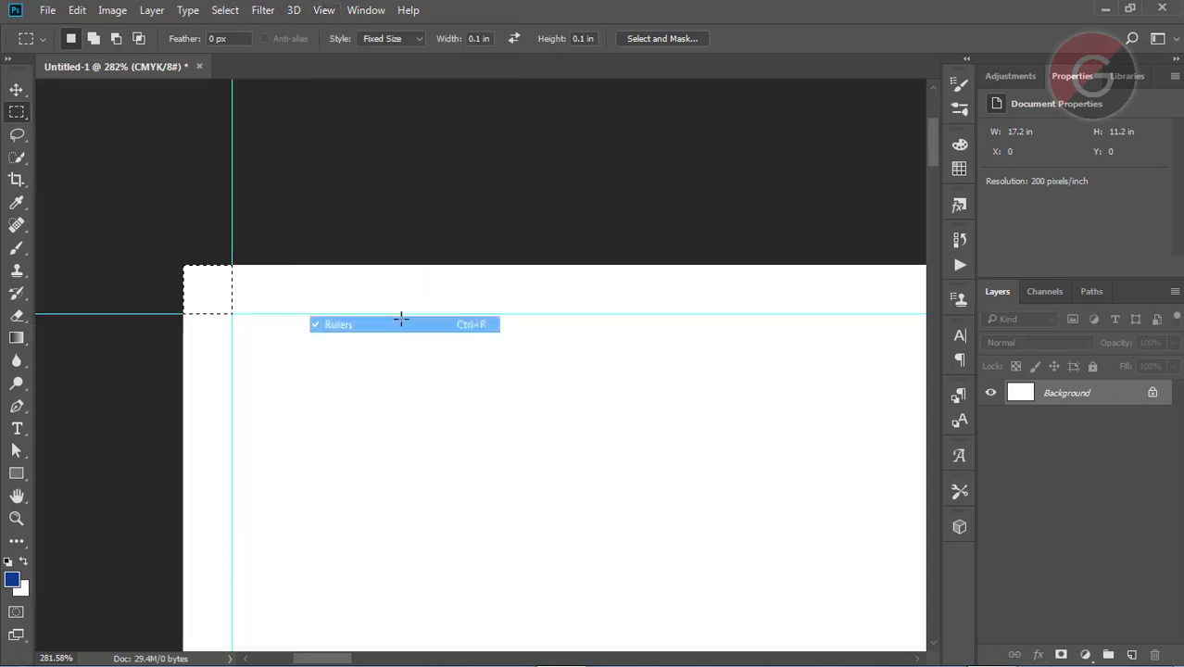
{"action": "left_click", "coordinate": [324, 10]}
{"action": "left_click", "coordinate": [339, 326]}
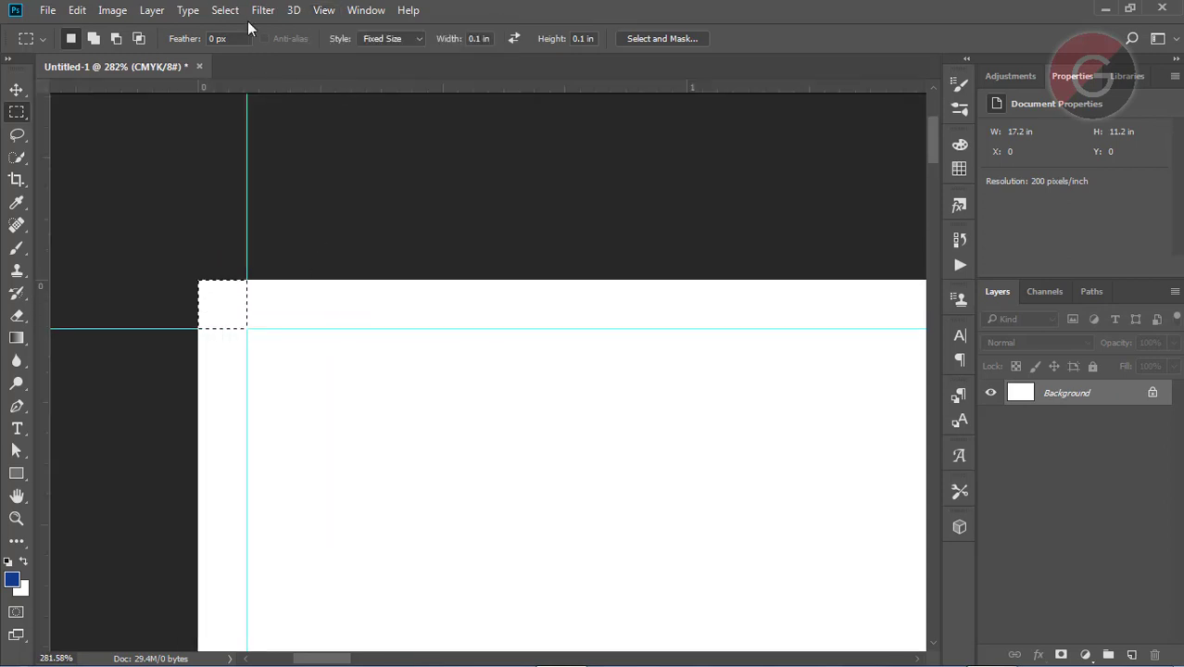
- Deselect the square in the canvas's upper-left corner and fit the whole canvas on screen
{"action": "left_click", "coordinate": [226, 10]}
{"action": "left_click", "coordinate": [237, 44]}
{"action": "left_click", "coordinate": [323, 11]}
{"action": "left_click", "coordinate": [335, 152]}
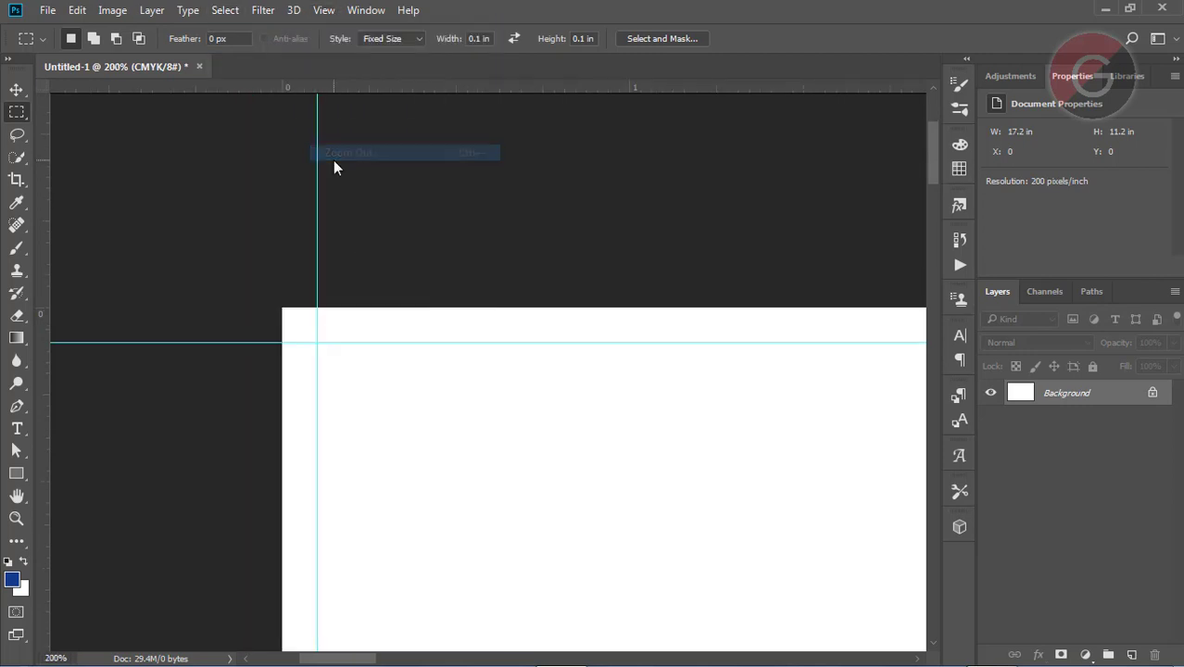
{"action": "left_click", "coordinate": [323, 10]}
{"action": "left_click", "coordinate": [338, 168]}
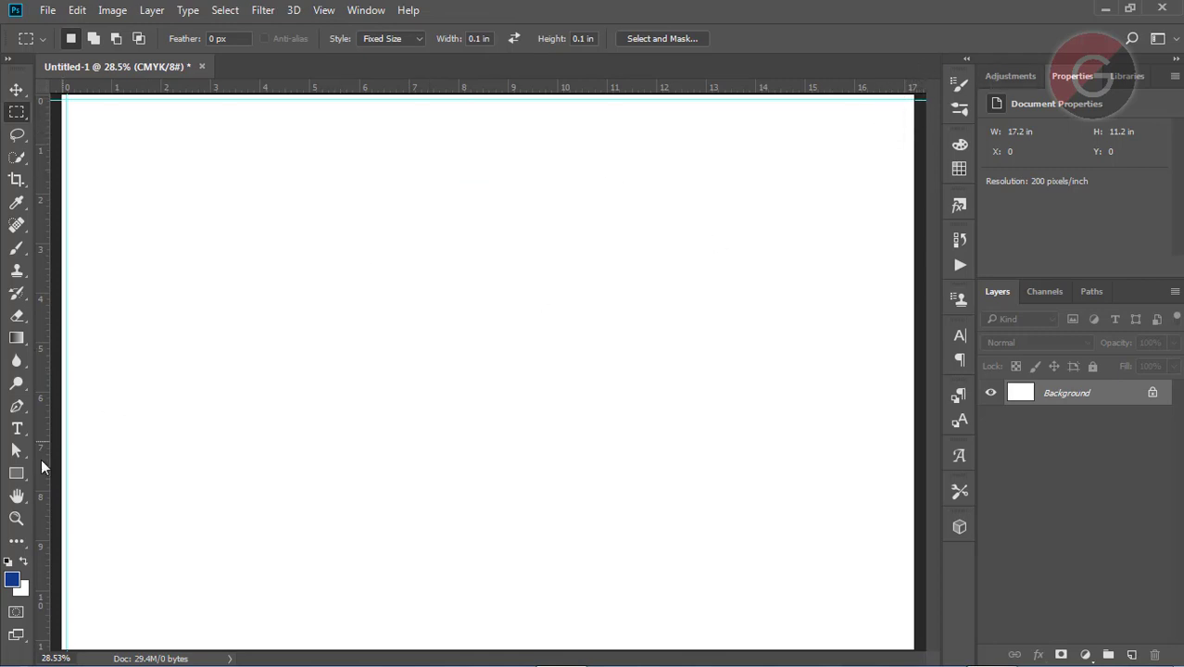
- Place the 0.1 in square selection in the canvas's upper-right corner and add a vertical guide along its left edge
{"action": "left_click", "coordinate": [16, 518]}
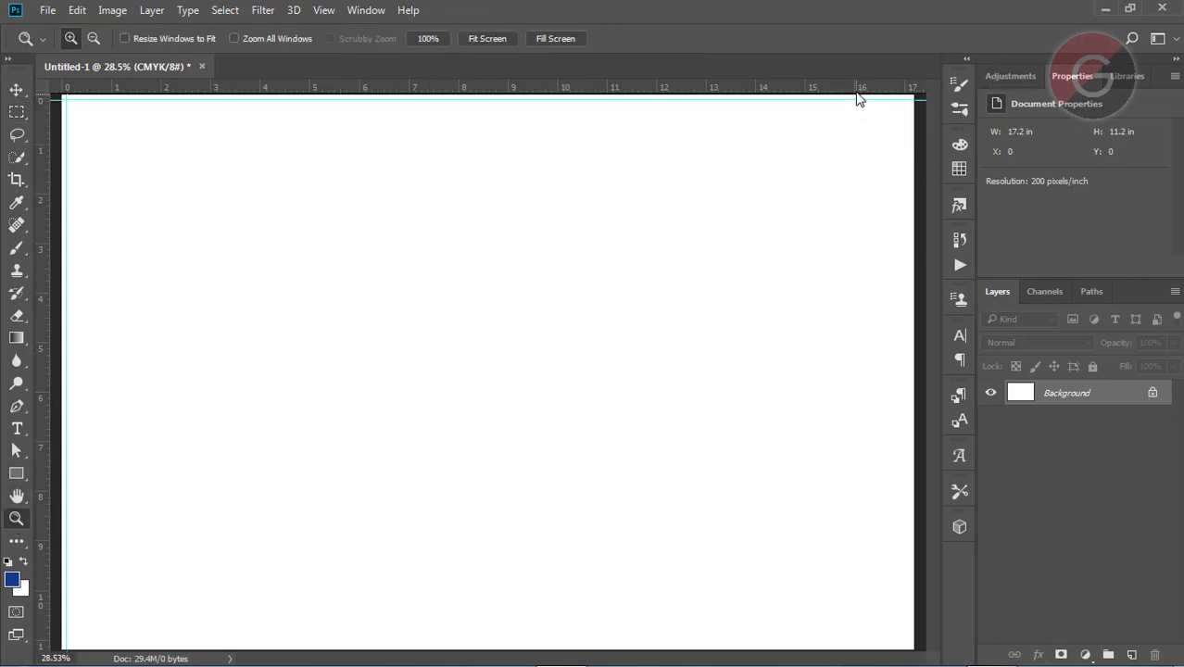
{"action": "left_click_drag", "start_coordinate": [859, 99], "coordinate": [990, 41]}
{"action": "key", "text": "ctrl+z"}
{"action": "left_click", "coordinate": [16, 497]}
{"action": "left_click_drag", "start_coordinate": [558, 171], "coordinate": [540, 306]}
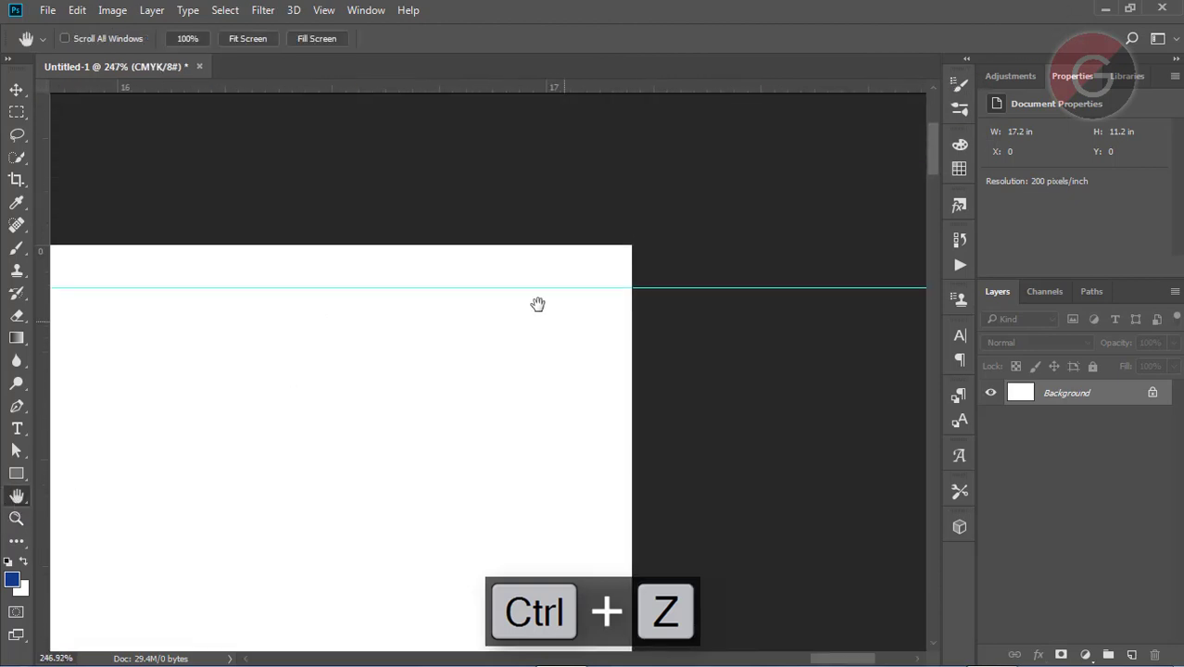
{"action": "left_click", "coordinate": [18, 113]}
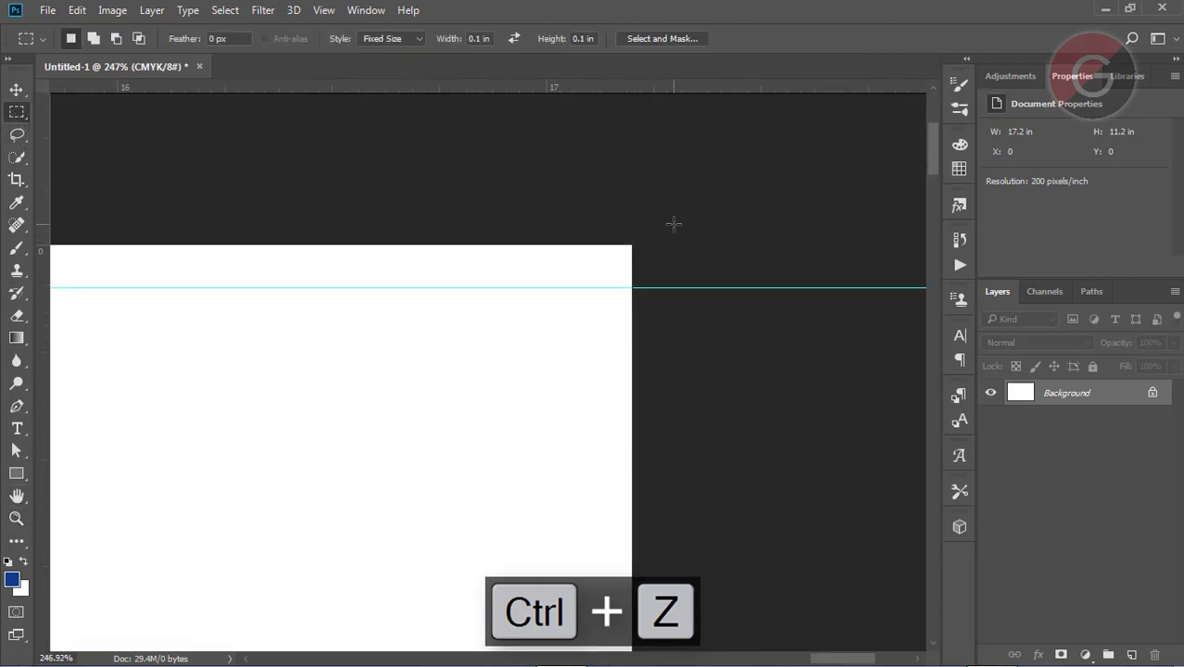
{"action": "left_click_drag", "start_coordinate": [673, 223], "coordinate": [648, 218]}
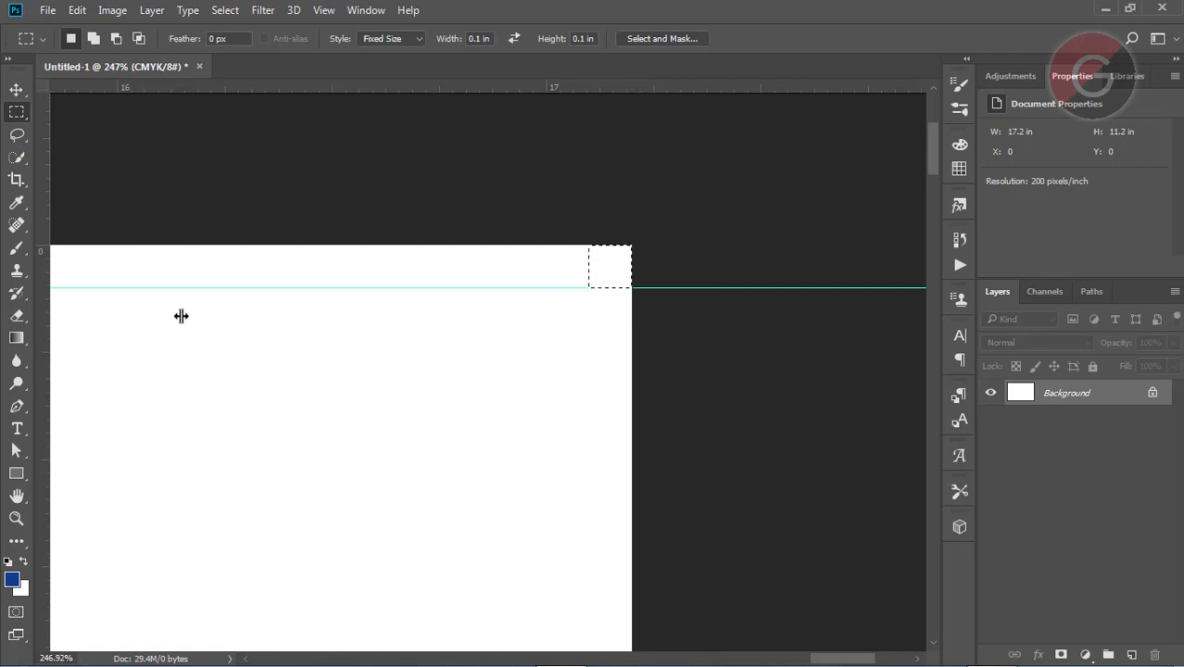
{"action": "left_click_drag", "start_coordinate": [181, 316], "coordinate": [590, 325]}
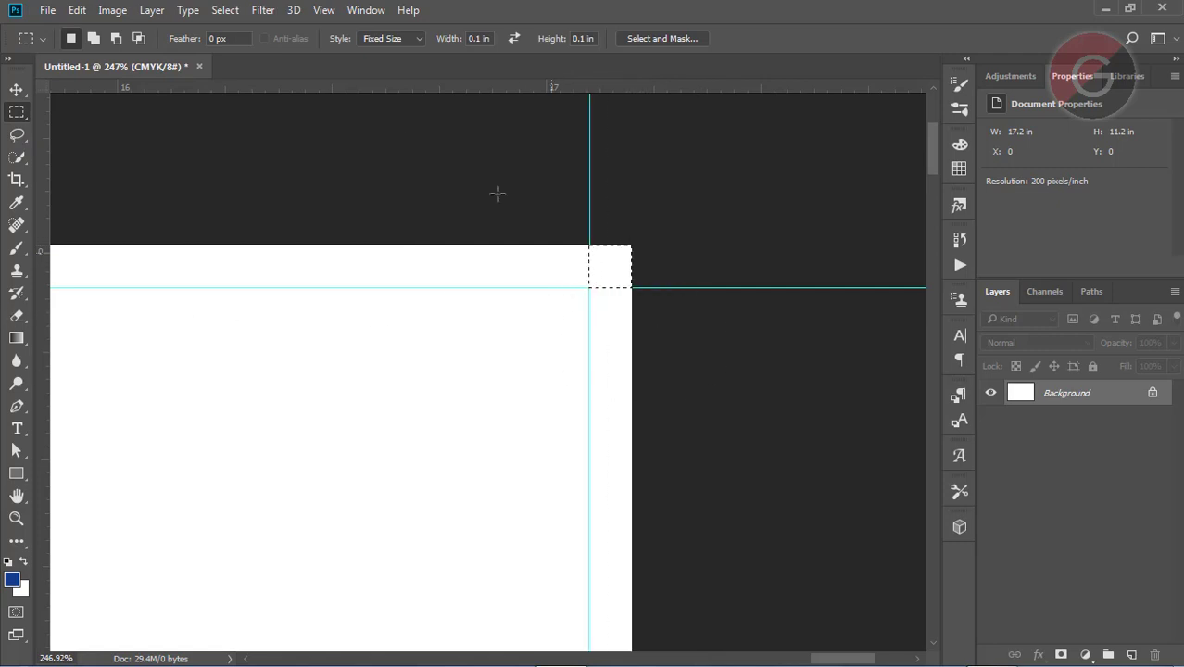
- Place the 0.1 in square selection in the canvas's lower-right corner and add a horizontal guide along its upper edge
{"action": "left_click", "coordinate": [323, 10]}
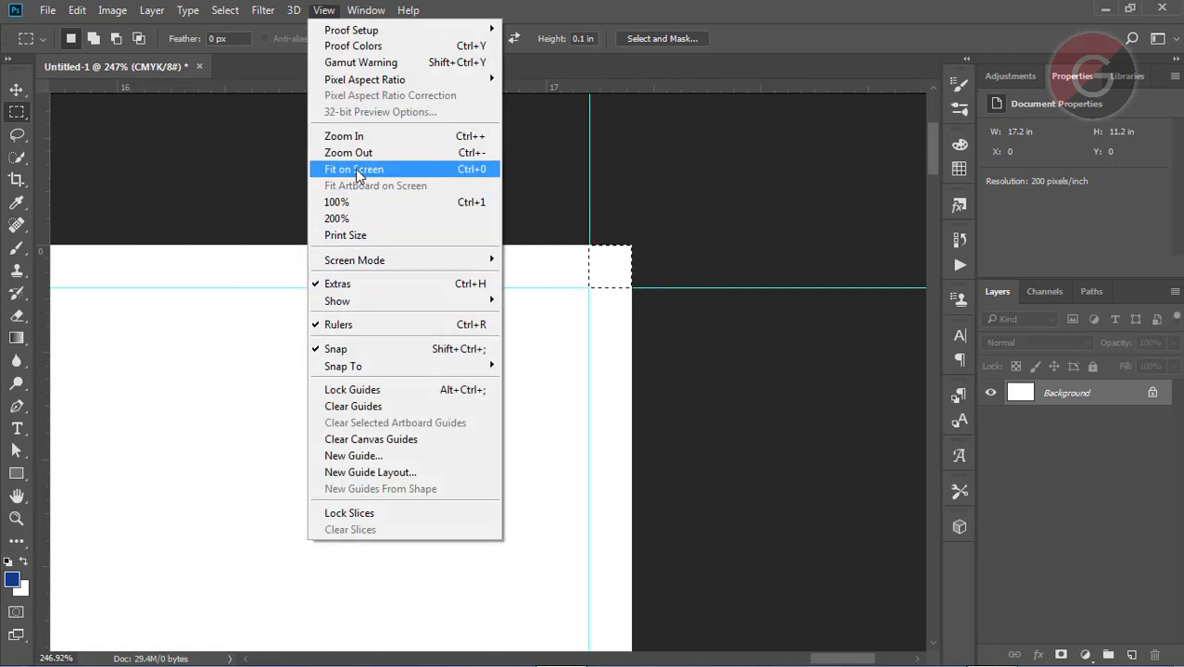
{"action": "left_click", "coordinate": [360, 171]}
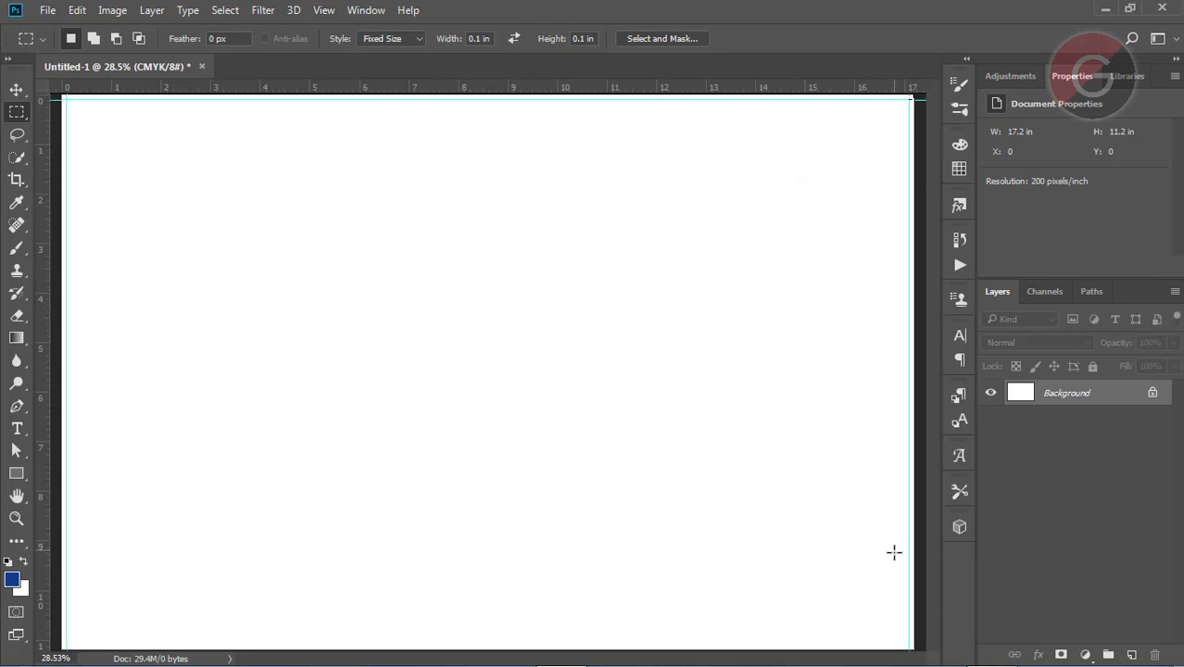
{"action": "left_click", "coordinate": [16, 518]}
{"action": "left_click_drag", "start_coordinate": [867, 582], "coordinate": [912, 619]}
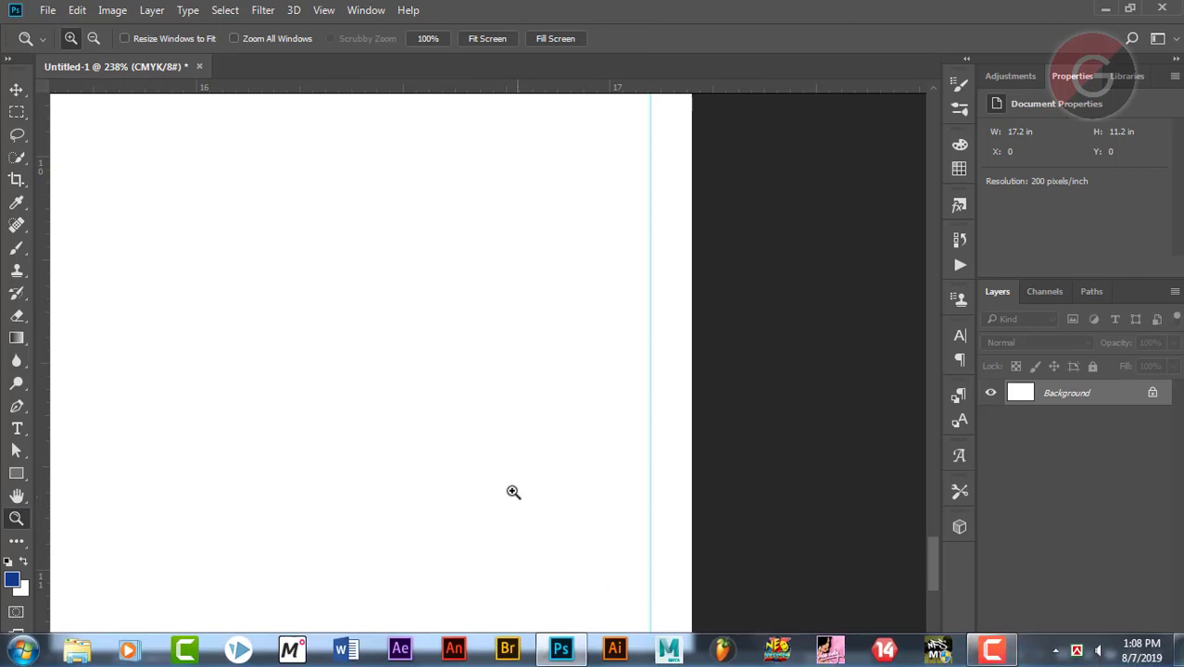
{"action": "left_click", "coordinate": [17, 495]}
{"action": "left_click_drag", "start_coordinate": [490, 531], "coordinate": [517, 393]}
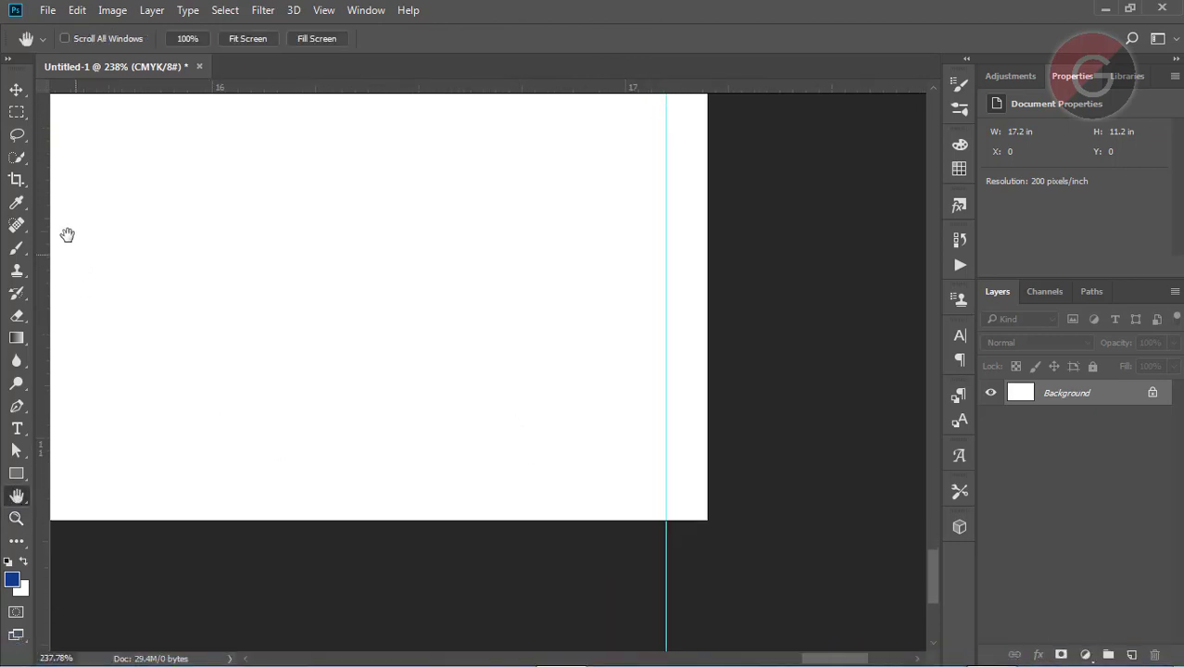
{"action": "left_click", "coordinate": [17, 111]}
{"action": "left_click_drag", "start_coordinate": [691, 505], "coordinate": [678, 484]}
{"action": "left_click_drag", "start_coordinate": [612, 88], "coordinate": [671, 479]}
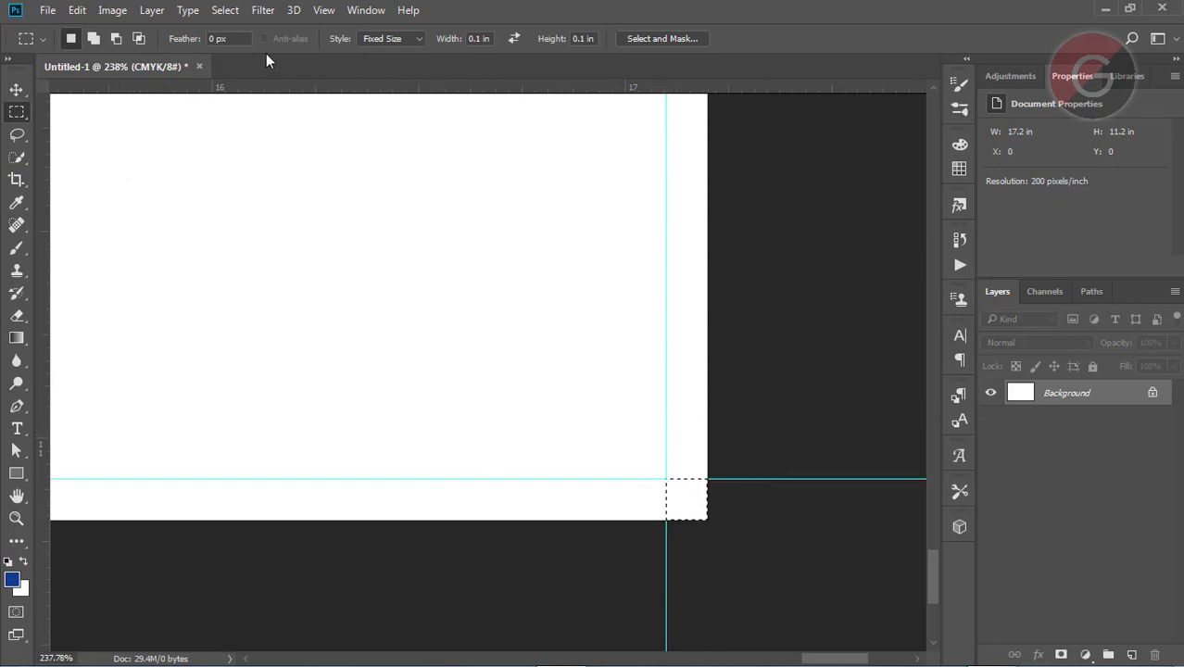
{"action": "left_click", "coordinate": [324, 11]}
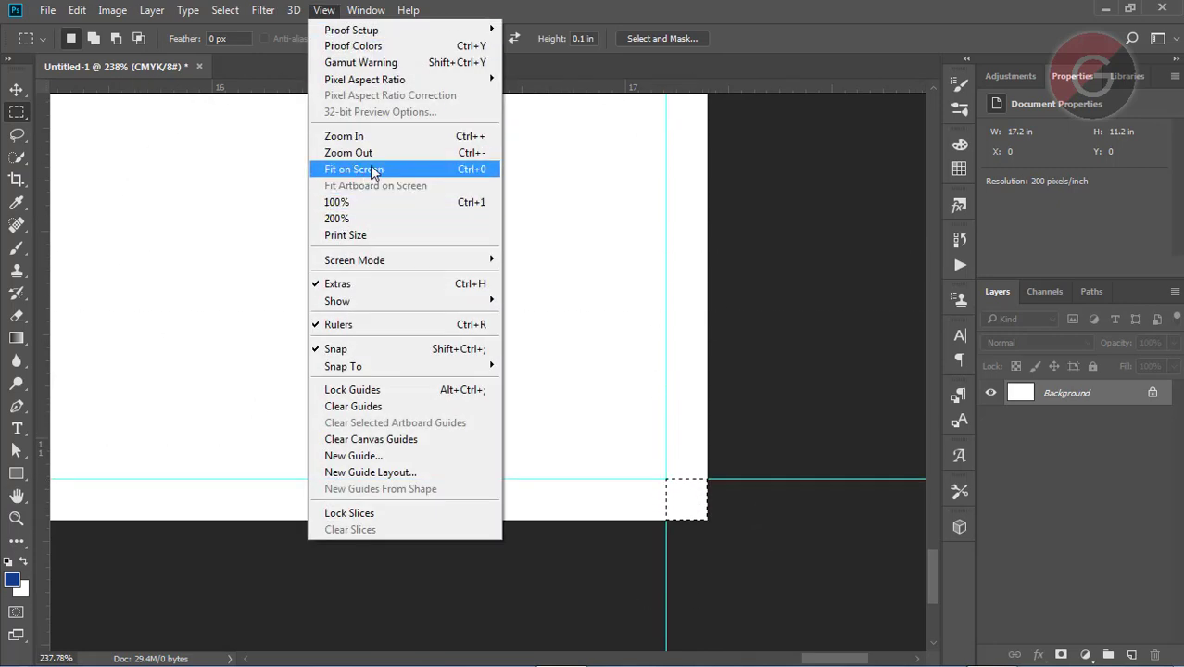
{"action": "left_click", "coordinate": [373, 170]}
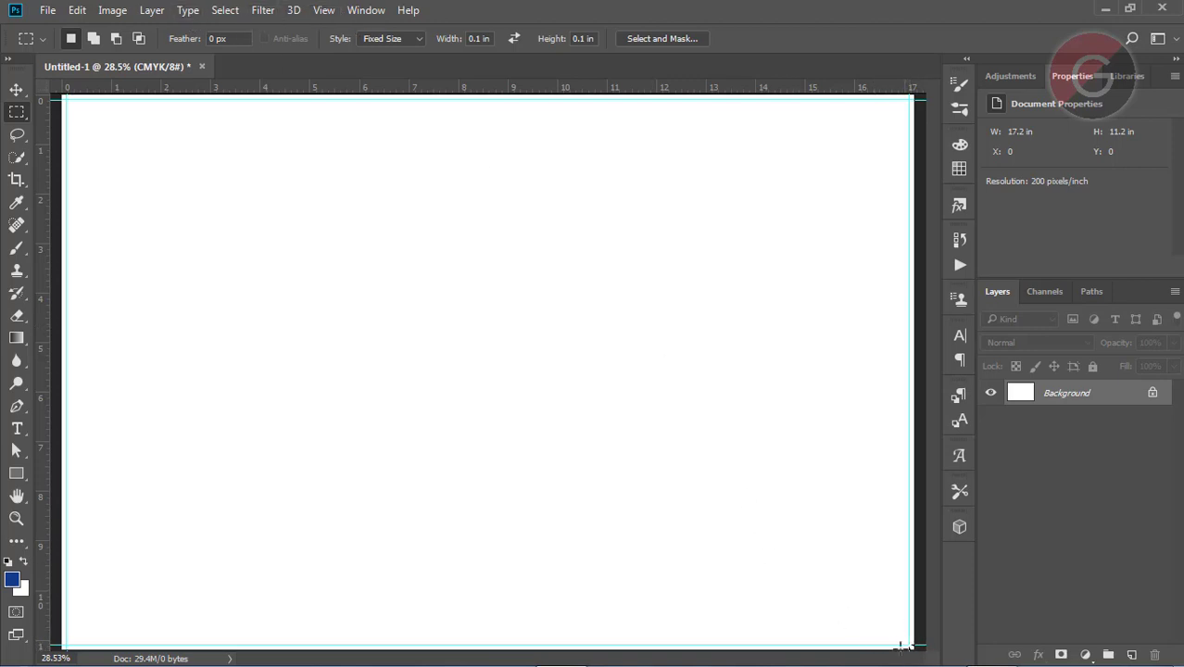
- Clear the selection, set the fixed selection width to 0.25 in and place the marquee at the upper-left intersection of the margin guides
{"action": "left_click", "coordinate": [224, 12]}
{"action": "left_click", "coordinate": [238, 45]}
{"action": "type", "text": ".25"}
{"action": "left_click", "coordinate": [16, 518]}
{"action": "left_click_drag", "start_coordinate": [50, 97], "coordinate": [126, 136]}
{"action": "left_click", "coordinate": [16, 112]}
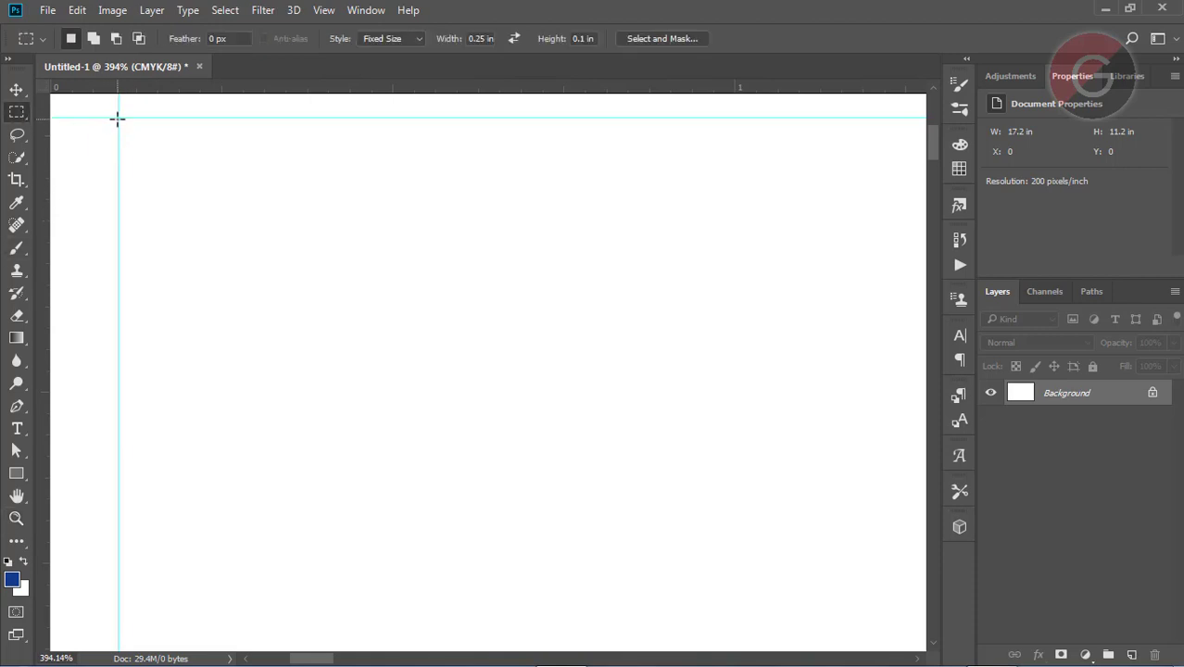
{"action": "mouse_move", "coordinate": [117, 118]}
{"action": "left_mouse_down"}
{"action": "mouse_move", "coordinate": [140, 132]}
{"action": "mouse_move", "coordinate": [119, 117]}
{"action": "left_mouse_up"}
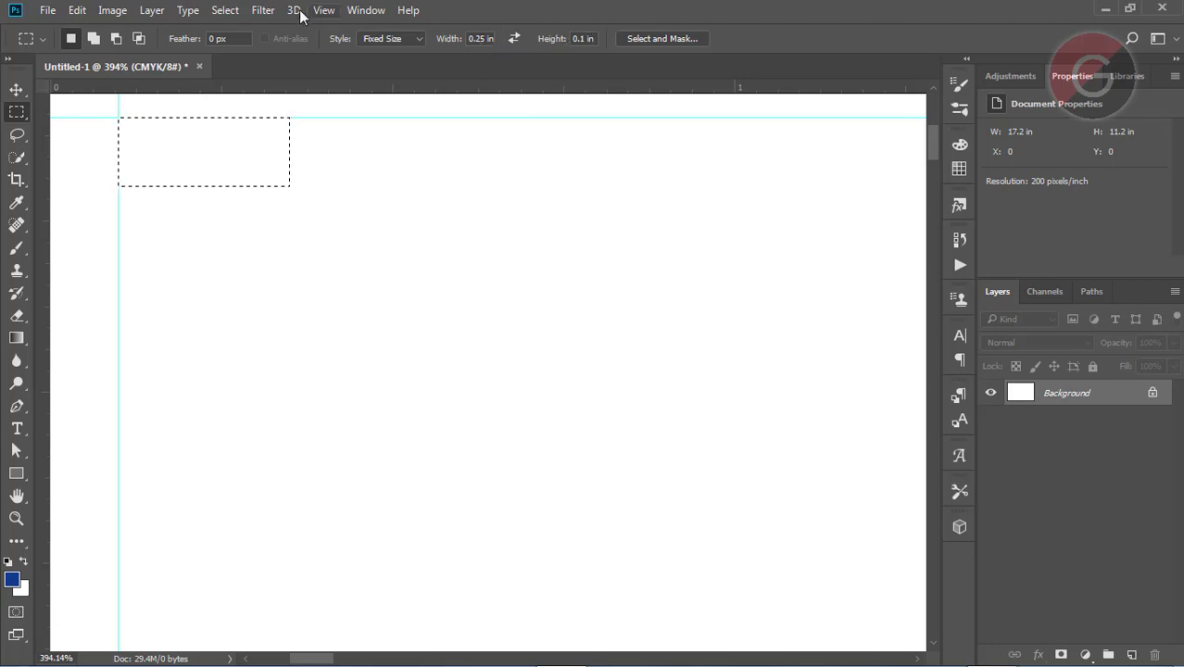
- Replace the marquee with a 0.25 in square at the same guide intersection and add vertical and horizontal guides along its inner edges
{"action": "left_click", "coordinate": [227, 10]}
{"action": "left_click", "coordinate": [237, 45]}
{"action": "key", "text": "Tab"}
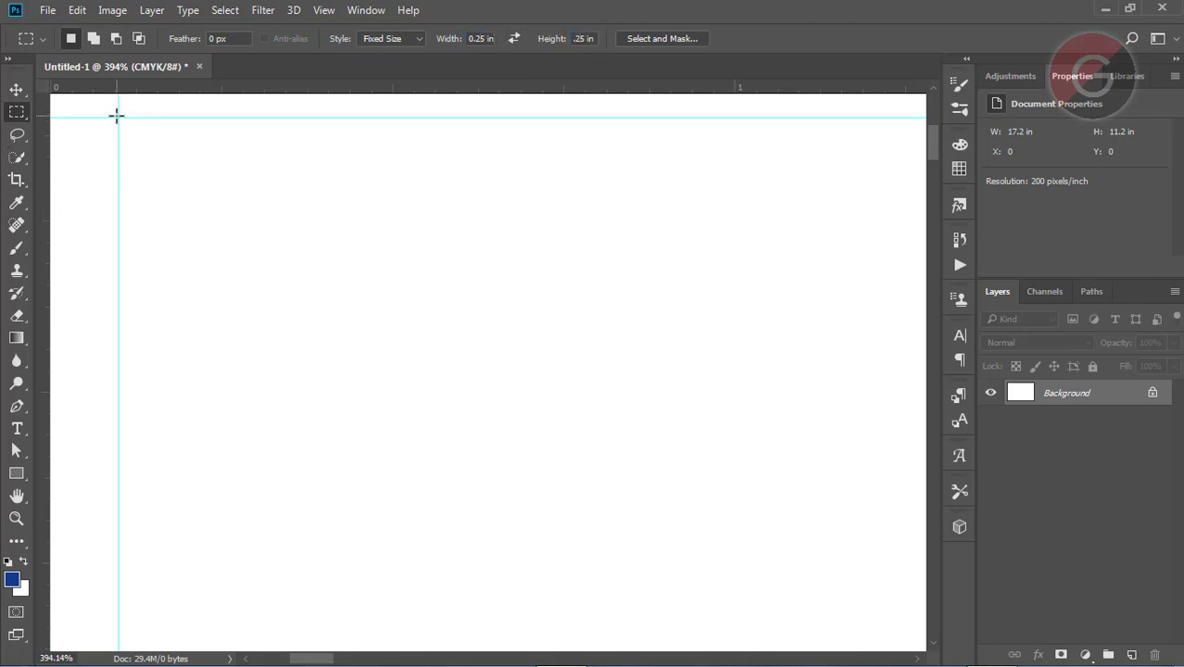
{"action": "mouse_move", "coordinate": [117, 116]}
{"action": "left_mouse_down"}
{"action": "mouse_move", "coordinate": [159, 151]}
{"action": "mouse_move", "coordinate": [118, 117]}
{"action": "left_mouse_up"}
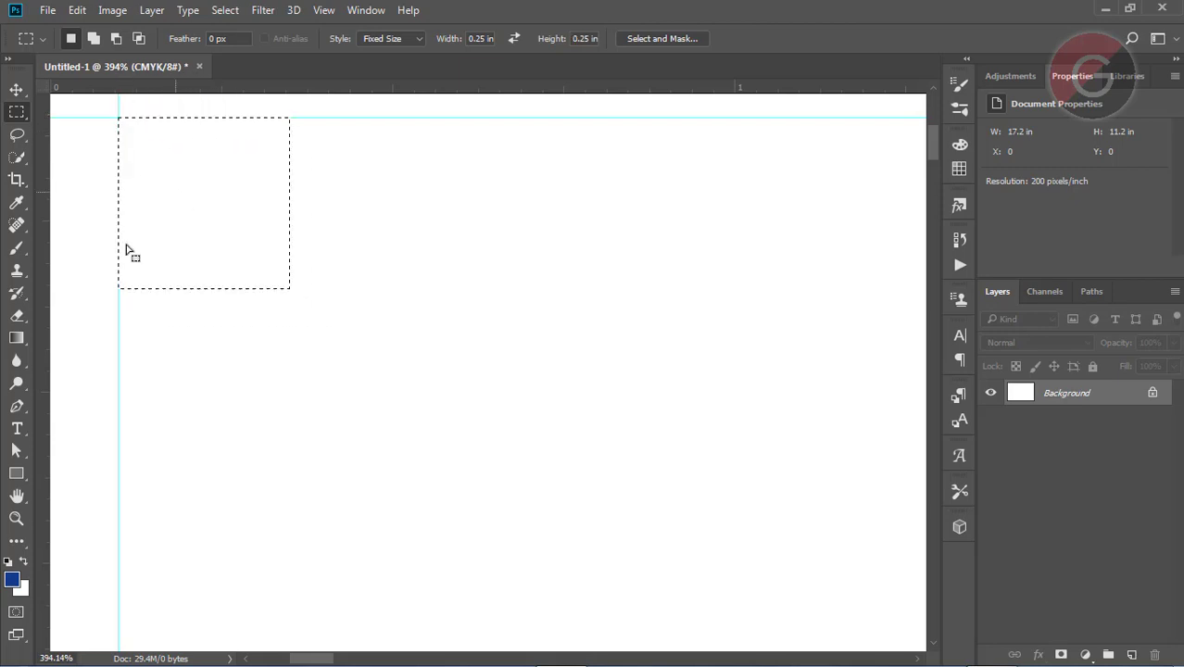
{"action": "left_click_drag", "start_coordinate": [43, 197], "coordinate": [290, 185]}
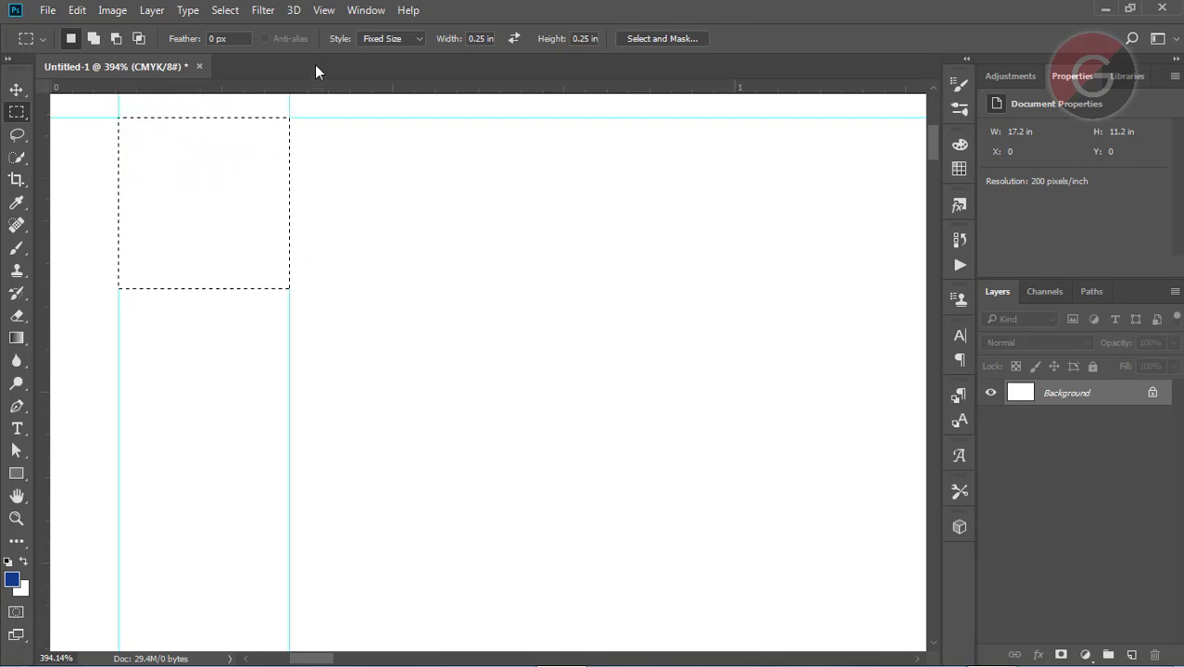
{"action": "left_click_drag", "start_coordinate": [316, 91], "coordinate": [269, 288]}
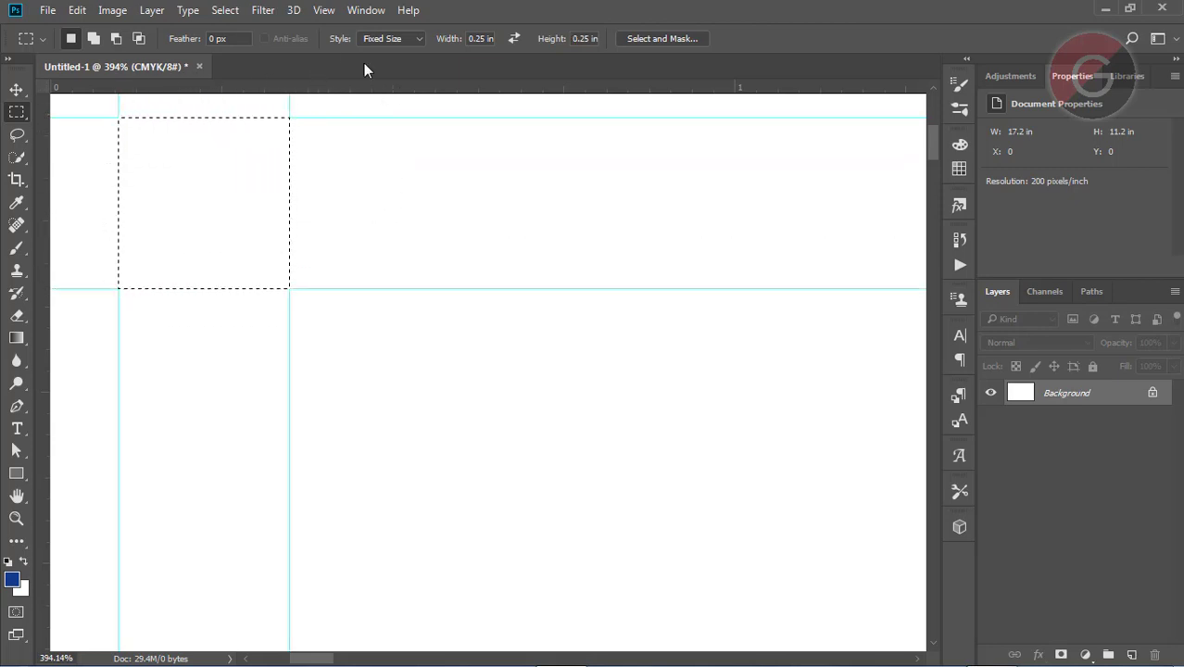
{"action": "left_click", "coordinate": [324, 12]}
{"action": "left_click", "coordinate": [338, 161]}
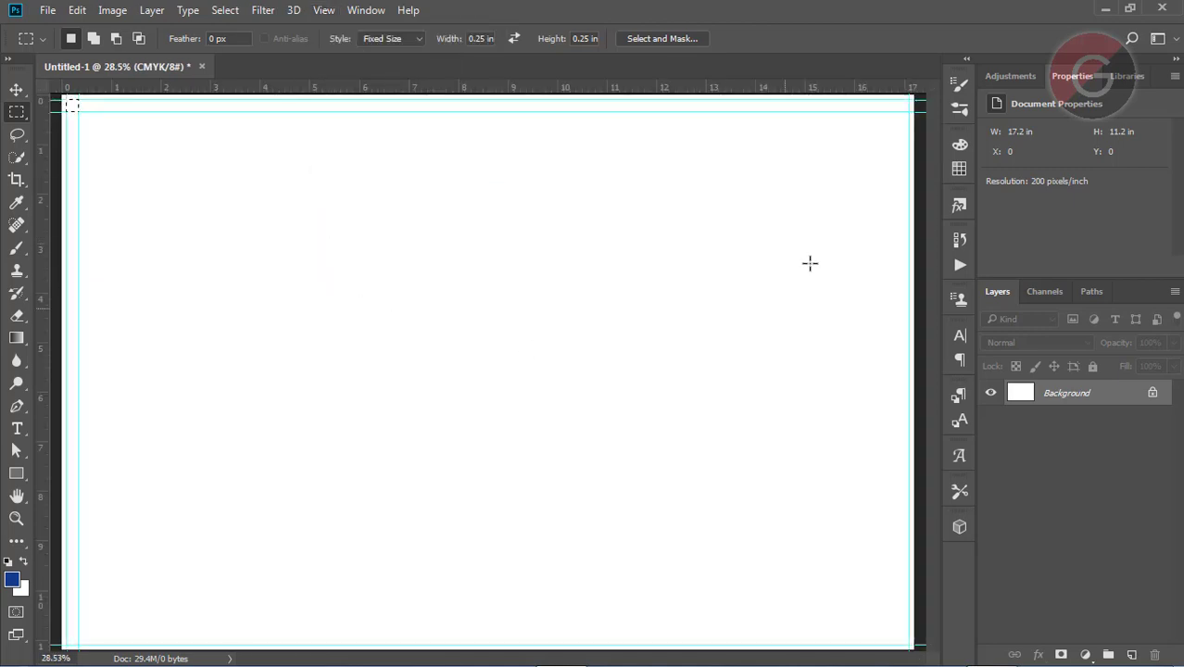
- Place the 0.25 in square selection against the canvas's right margin guide near the upper corner and add a vertical guide along its left edge
{"action": "left_click", "coordinate": [16, 518]}
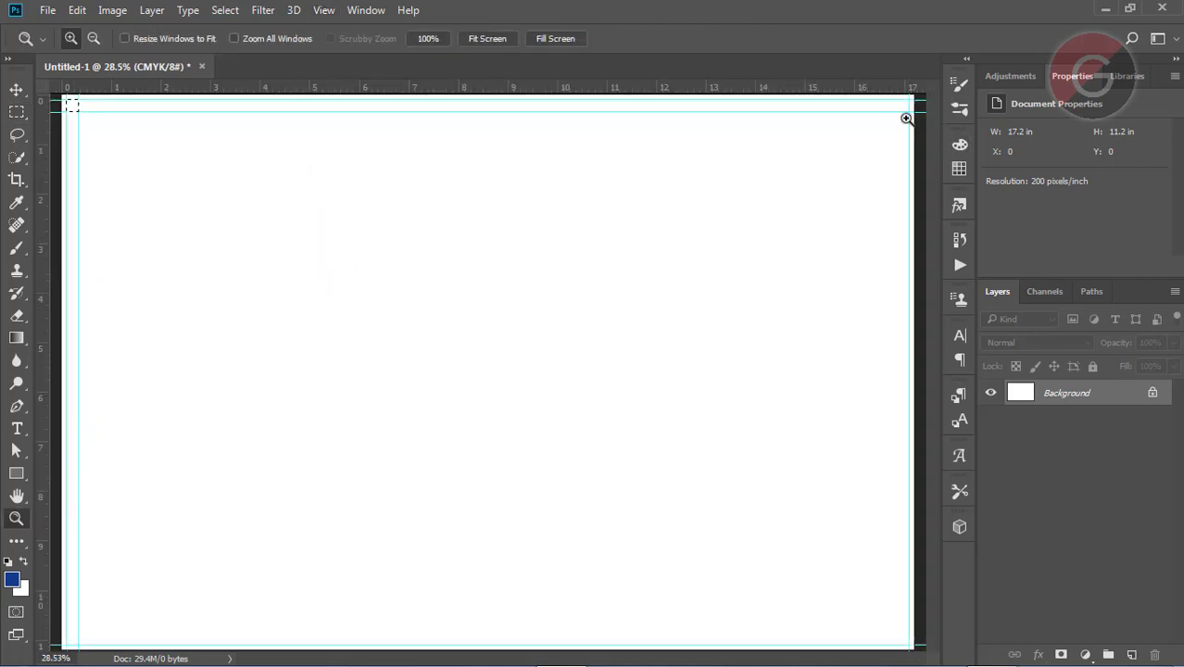
{"action": "left_click_drag", "start_coordinate": [851, 102], "coordinate": [952, 165]}
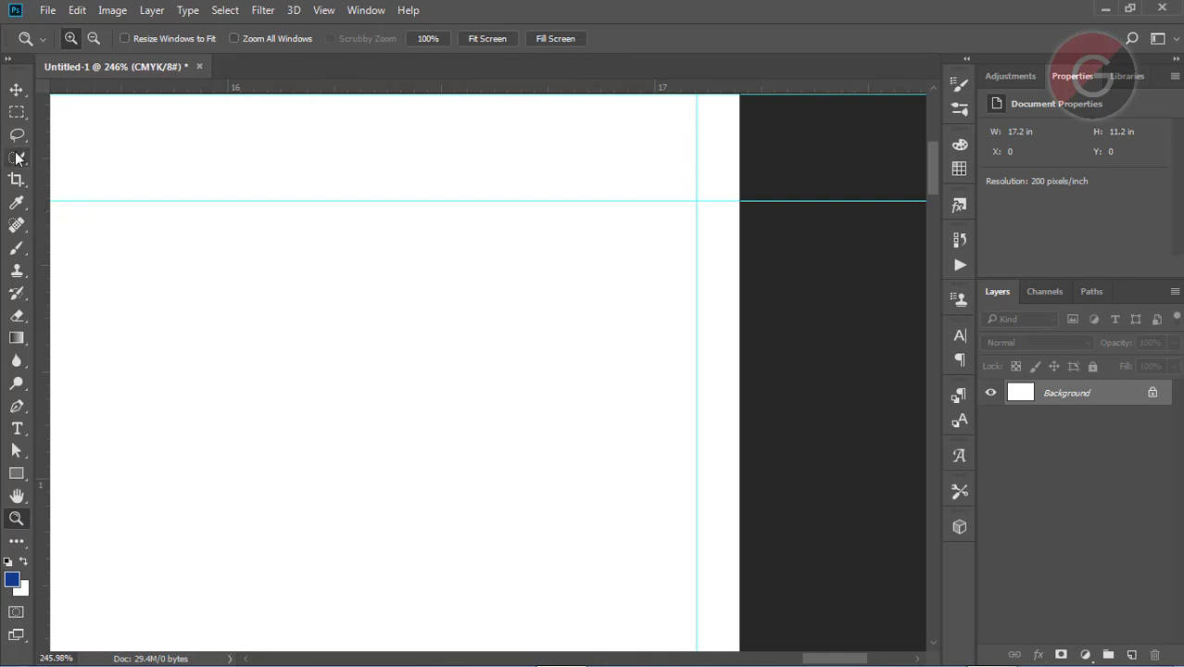
{"action": "left_click", "coordinate": [16, 111]}
{"action": "left_click_drag", "start_coordinate": [500, 222], "coordinate": [589, 201]}
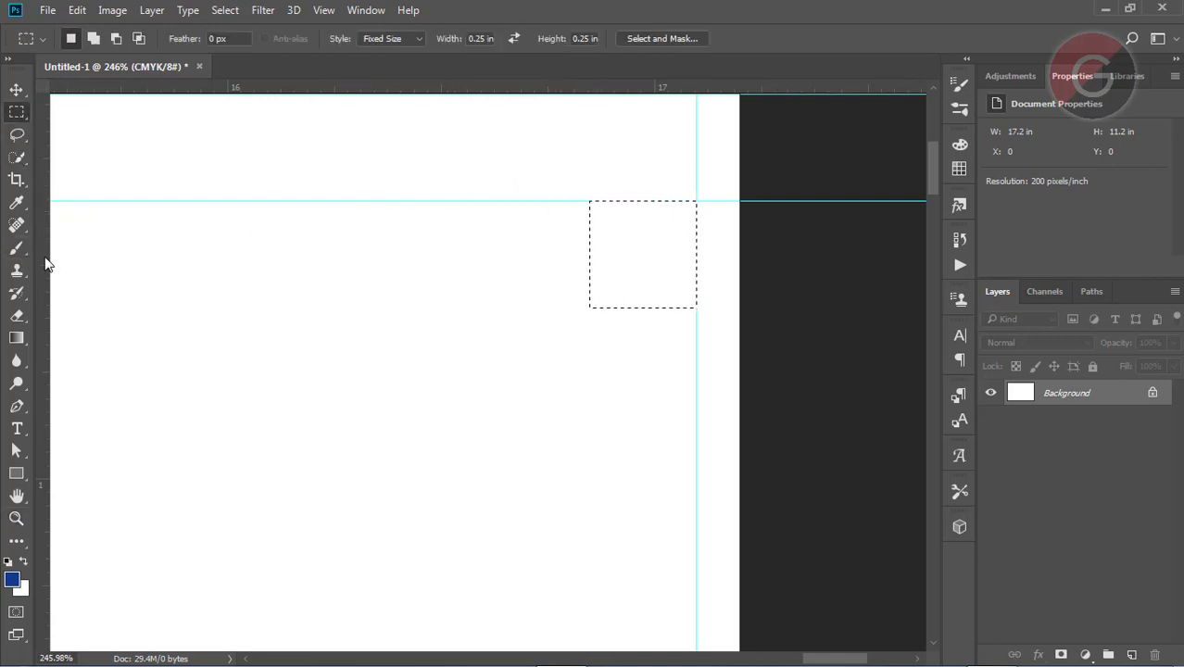
{"action": "left_click_drag", "start_coordinate": [43, 257], "coordinate": [590, 276]}
{"action": "left_click", "coordinate": [323, 10]}
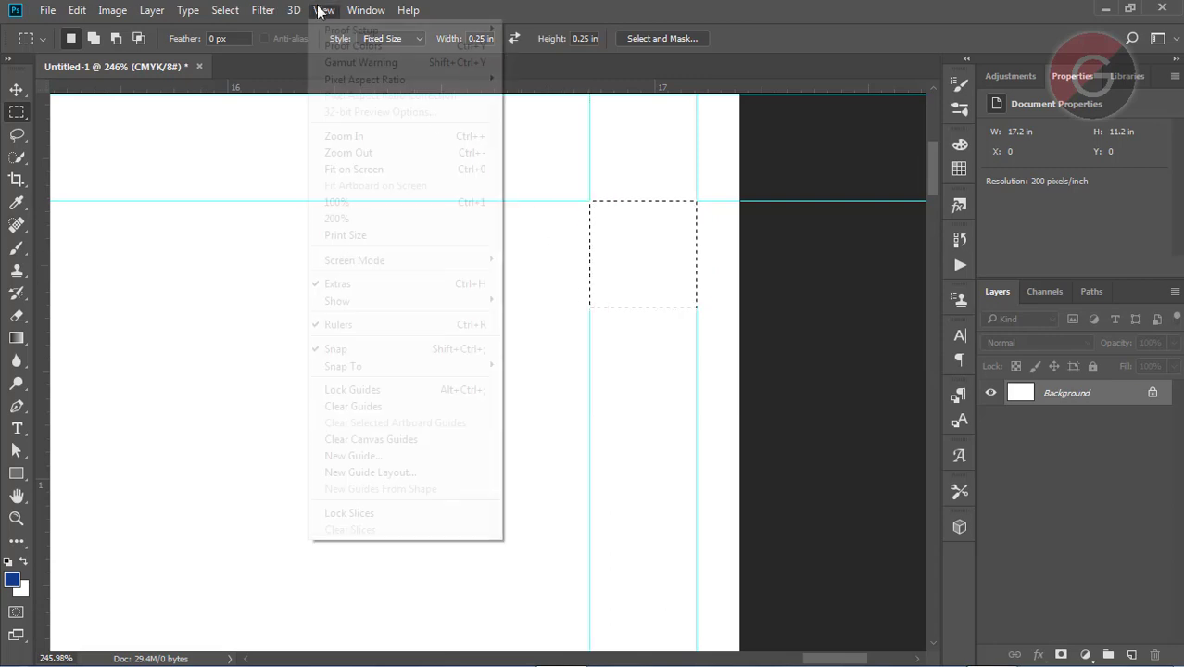
{"action": "left_click", "coordinate": [340, 169]}
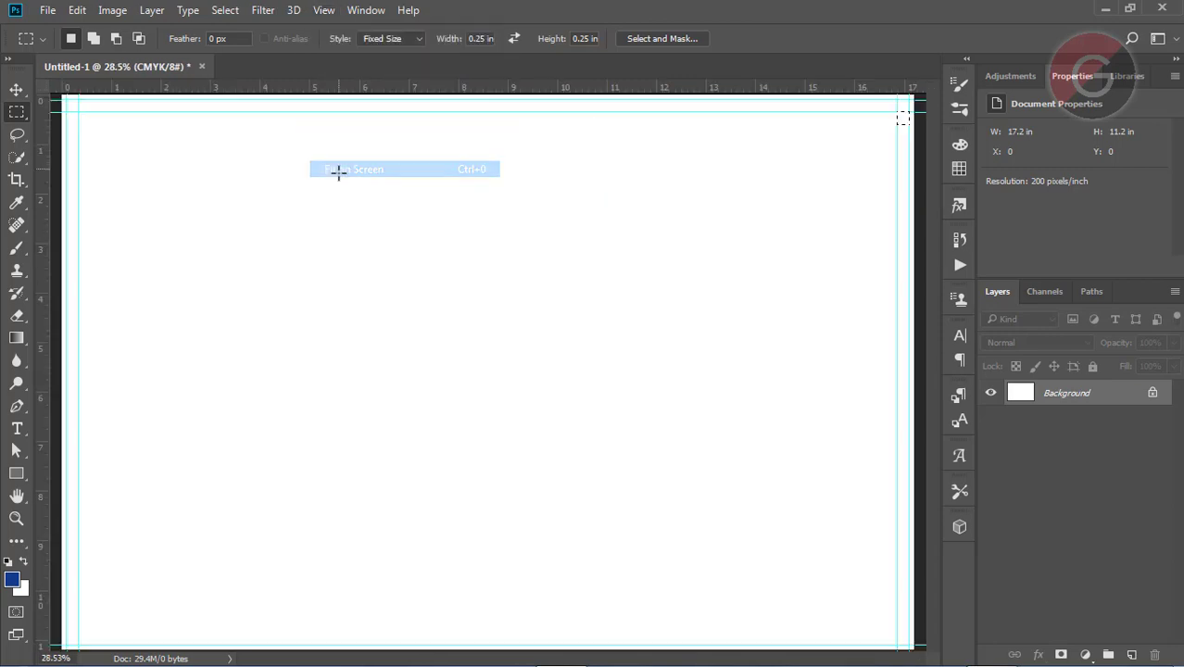
- Place the 0.25 in square selection at the lower-right intersection of the margin guides and add a horizontal guide along its upper edge
{"action": "left_click", "coordinate": [17, 519]}
{"action": "left_click_drag", "start_coordinate": [950, 662], "coordinate": [950, 662]}
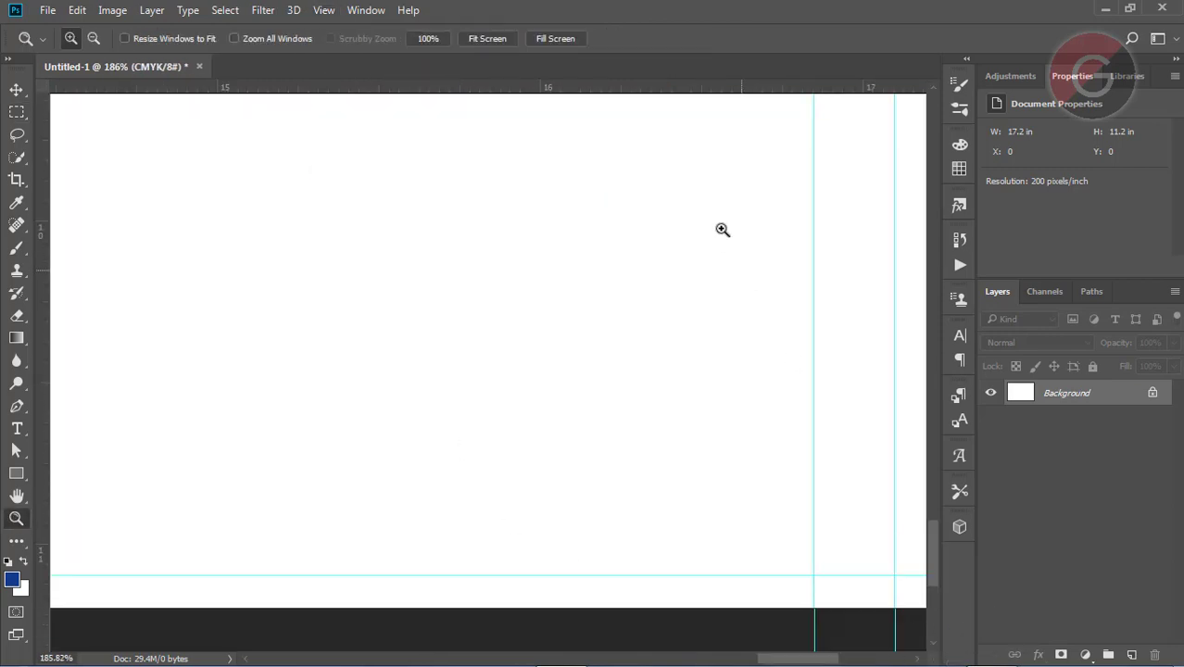
{"action": "left_click", "coordinate": [17, 112]}
{"action": "left_click_drag", "start_coordinate": [732, 515], "coordinate": [808, 498]}
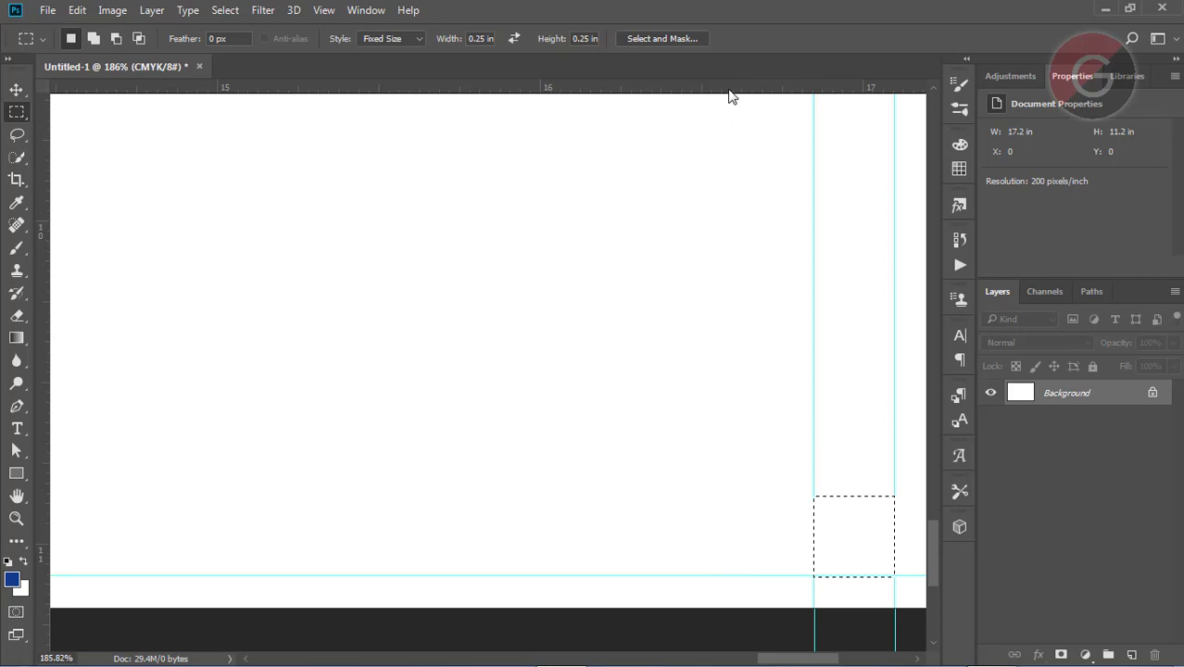
{"action": "left_click_drag", "start_coordinate": [730, 91], "coordinate": [738, 496]}
{"action": "left_click", "coordinate": [321, 12]}
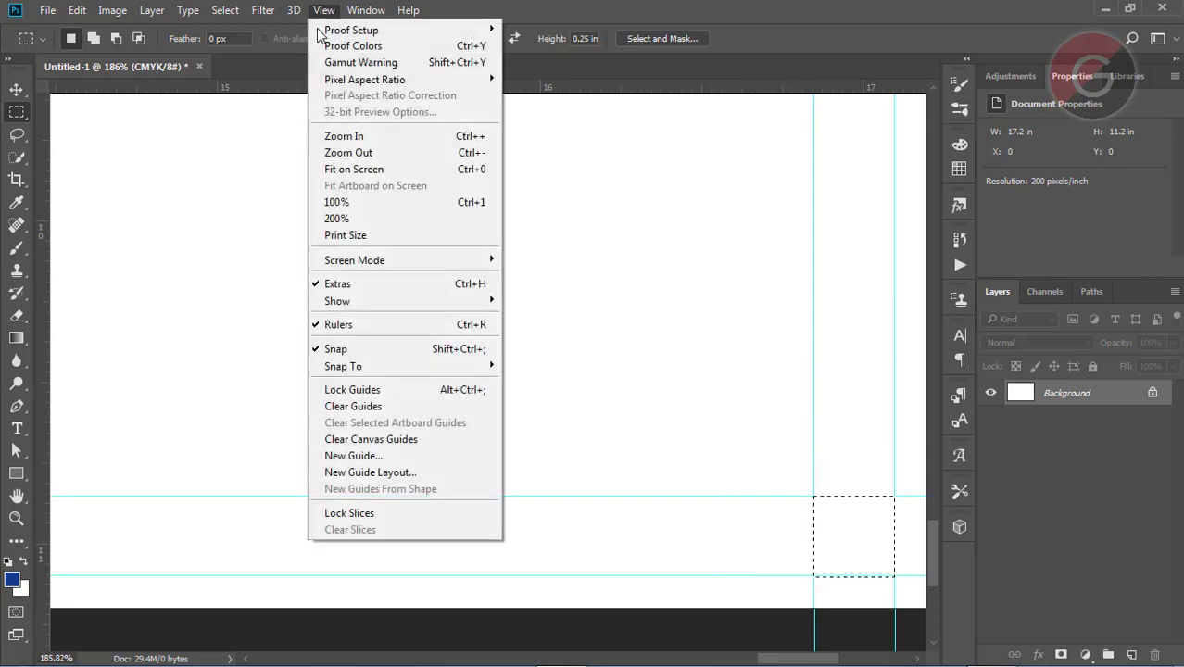
{"action": "left_click", "coordinate": [338, 169]}
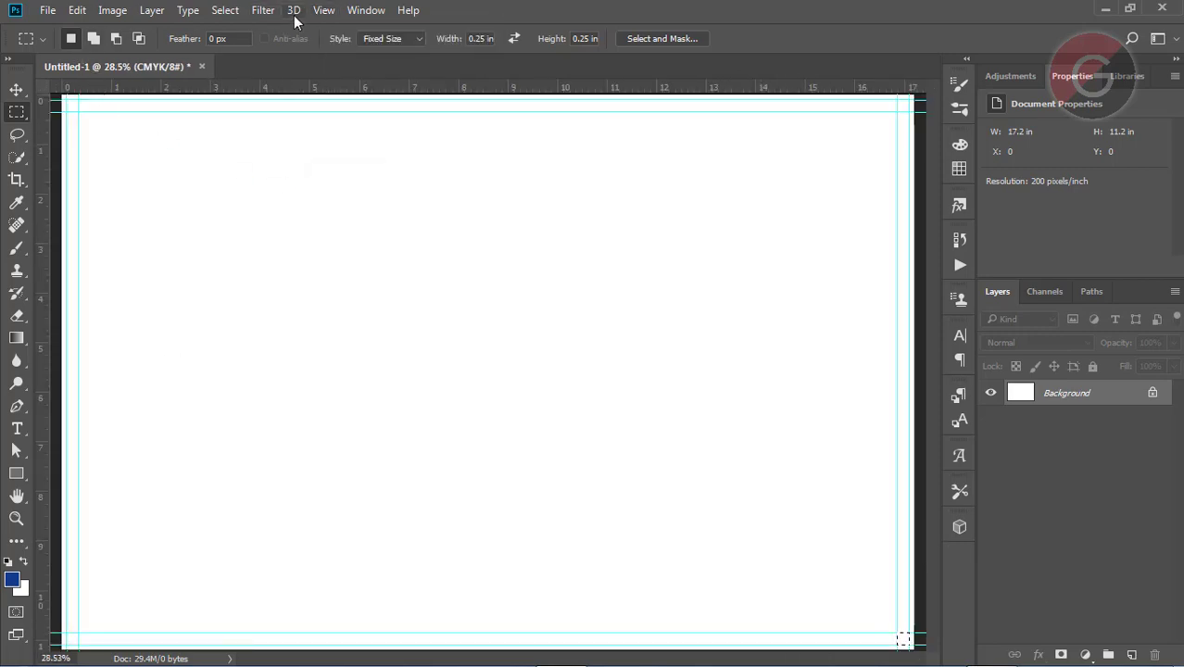
- Add a vertical guide close to each side of the canvas's centre guide, then commit the transform and clear the selection
{"action": "left_click", "coordinate": [158, 10]}
{"action": "left_click", "coordinate": [225, 12]}
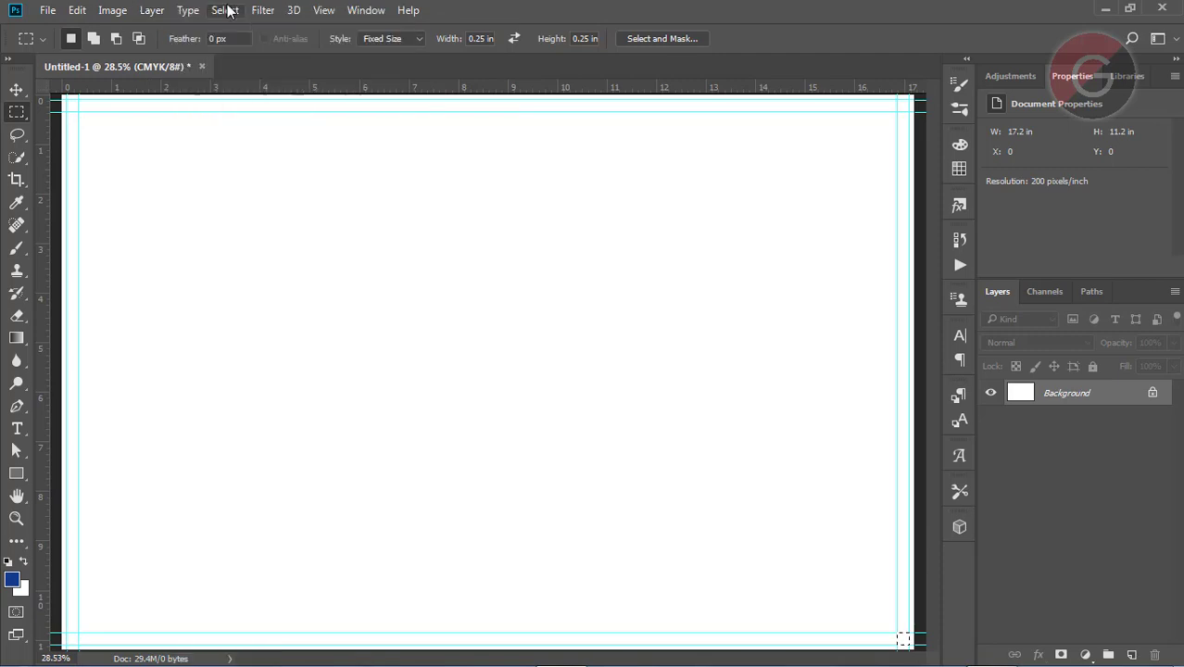
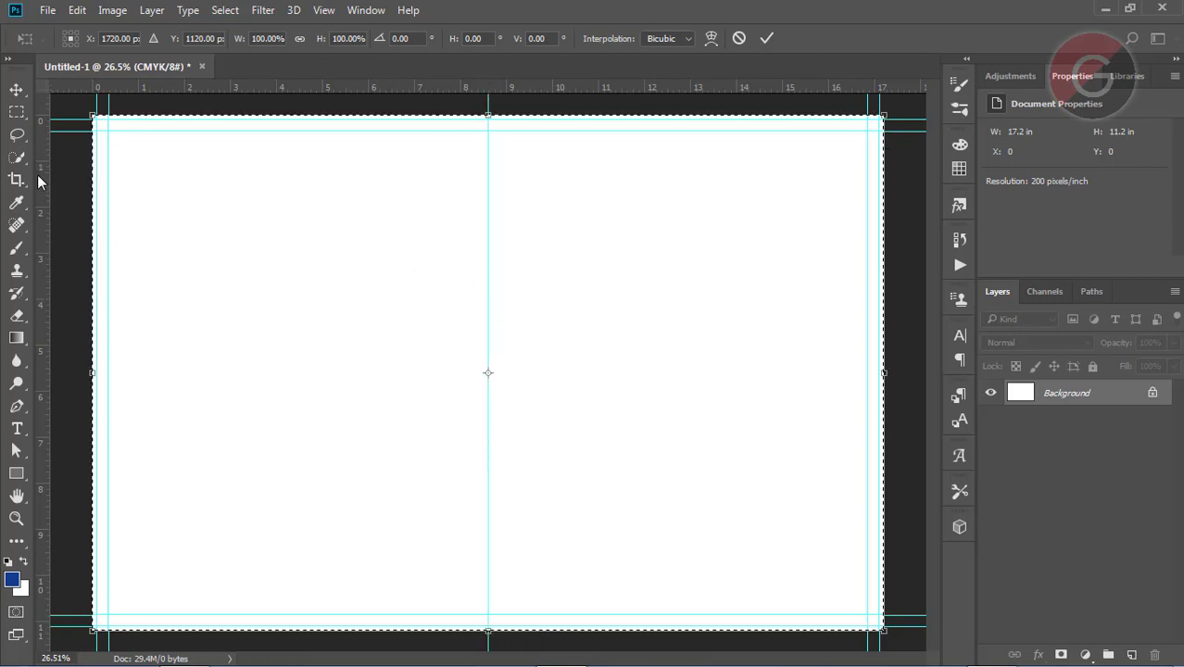
{"action": "left_click_drag", "start_coordinate": [147, 205], "coordinate": [480, 272]}
{"action": "left_click_drag", "start_coordinate": [41, 271], "coordinate": [497, 362]}
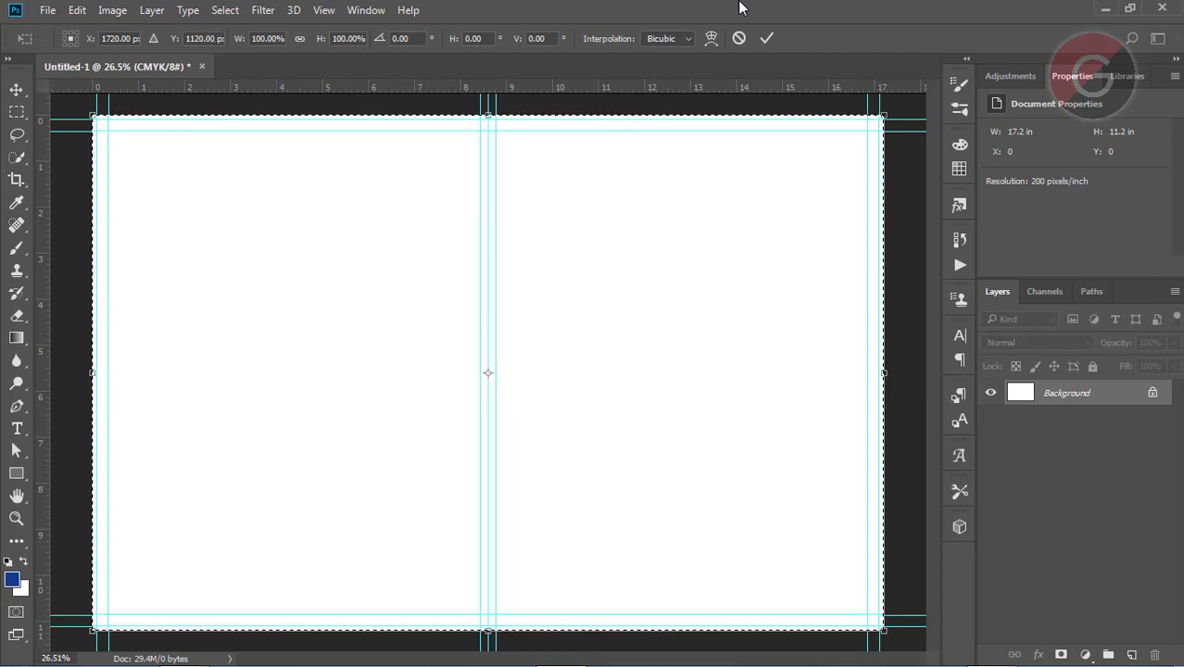
{"action": "left_click", "coordinate": [765, 41]}
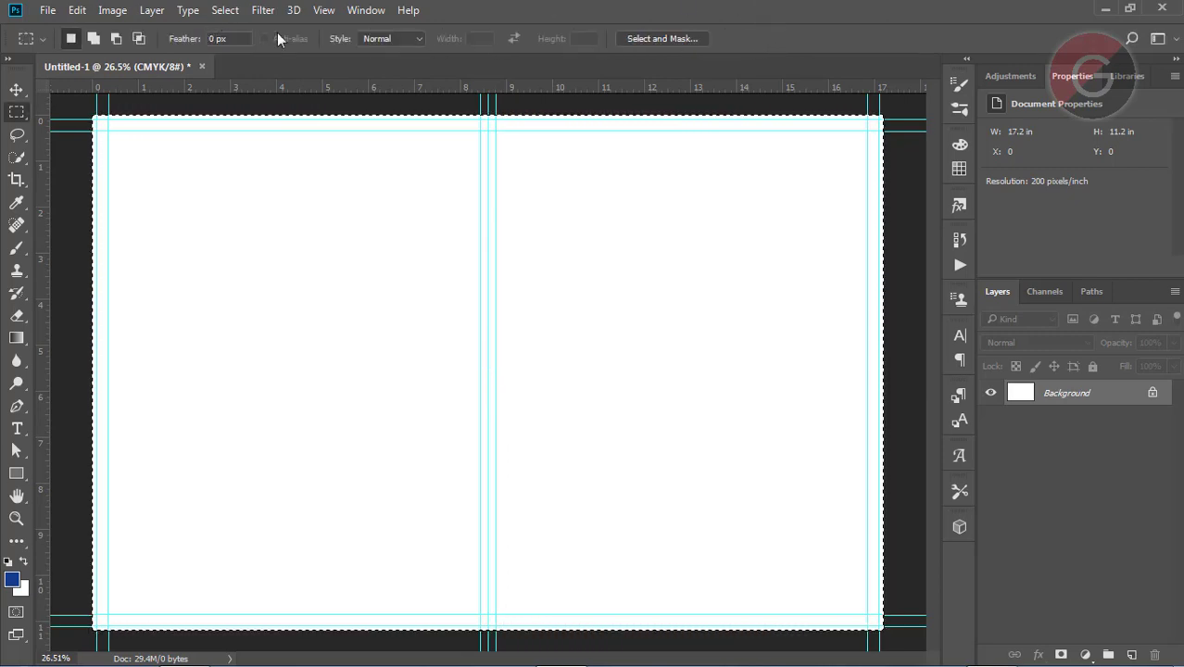
{"action": "left_click", "coordinate": [229, 11]}
{"action": "left_click", "coordinate": [243, 45]}
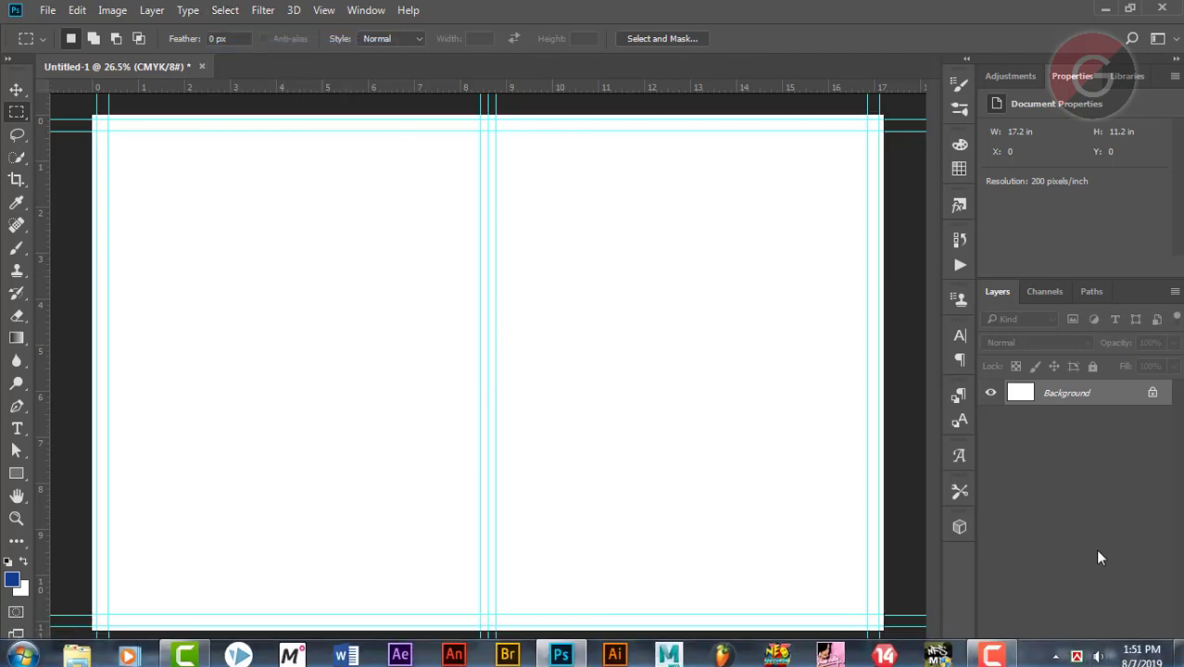
- Add a solid color fill layer over the background in dark blue #065080
{"action": "left_click", "coordinate": [1086, 656]}
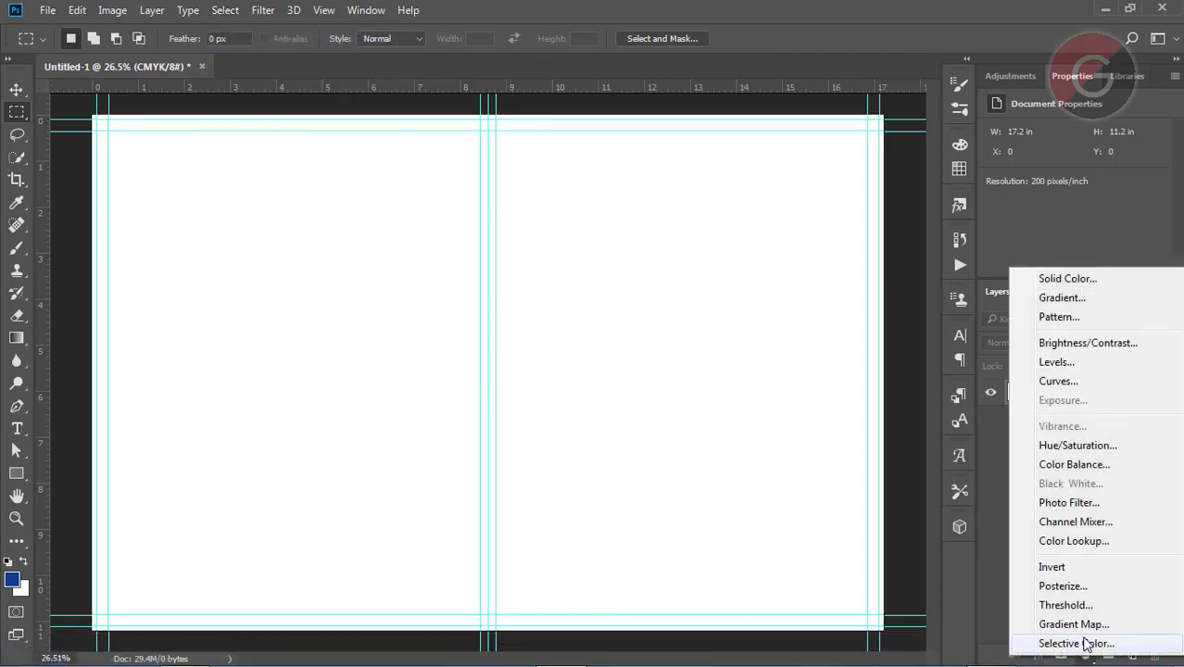
{"action": "left_click", "coordinate": [1068, 282]}
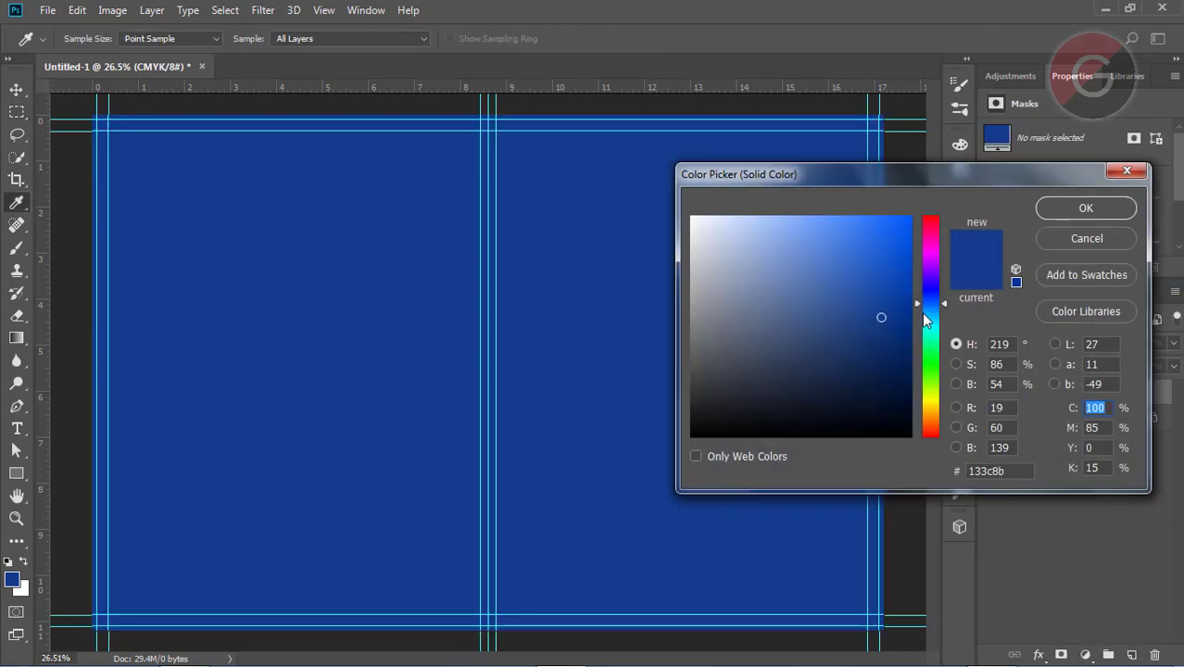
{"action": "mouse_move", "coordinate": [881, 317]}
{"action": "left_mouse_down"}
{"action": "mouse_move", "coordinate": [900, 307]}
{"action": "mouse_move", "coordinate": [902, 325]}
{"action": "mouse_move", "coordinate": [938, 324]}
{"action": "mouse_move", "coordinate": [934, 311]}
{"action": "left_mouse_up"}
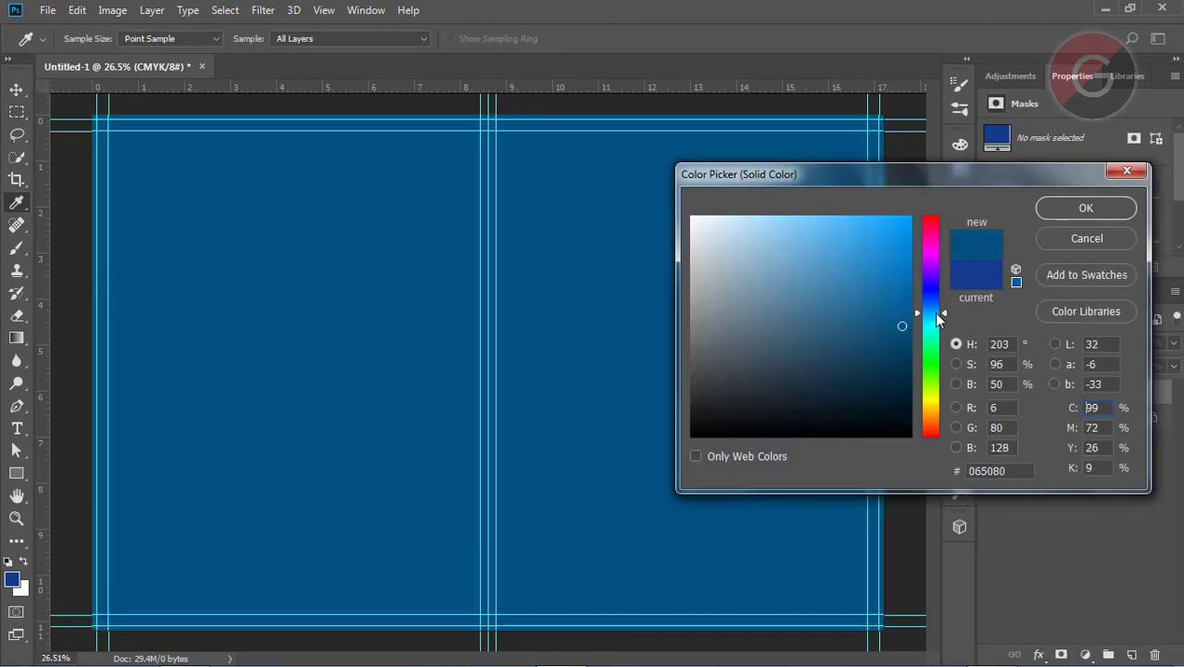
{"action": "left_click", "coordinate": [1086, 208]}
{"action": "key", "text": "m"}
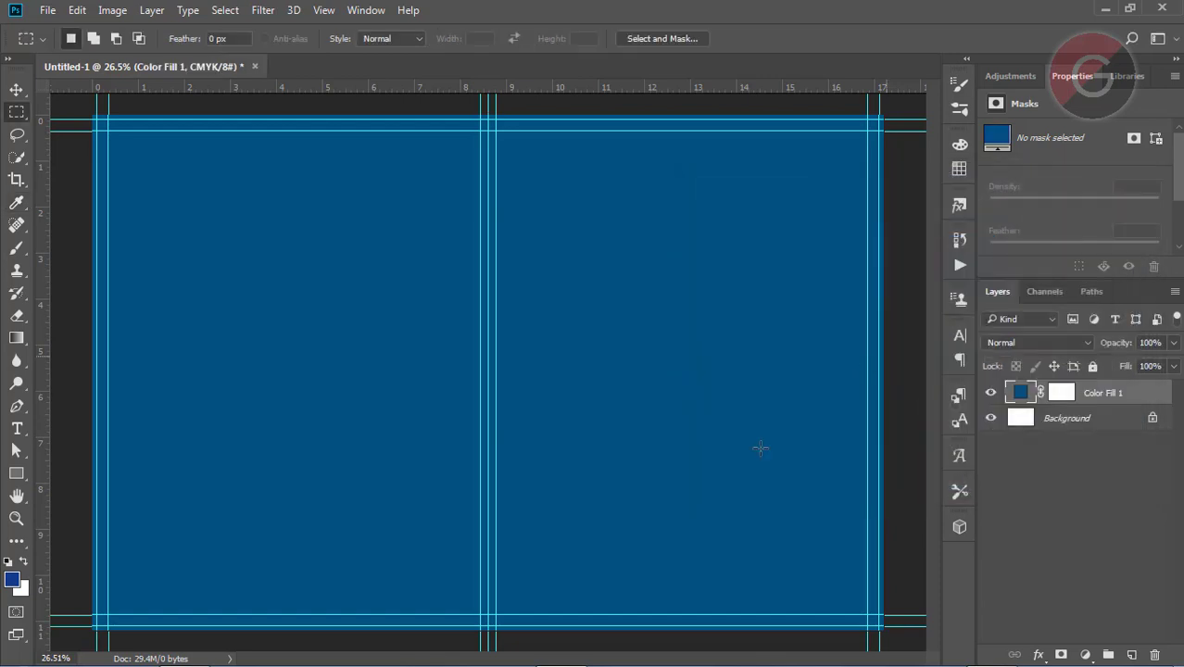
- Draw a 155 × 155 px square shape in the canvas's left half and fill it with CMYK 0, 0, 0, 65 grey
{"action": "left_click", "coordinate": [15, 478]}
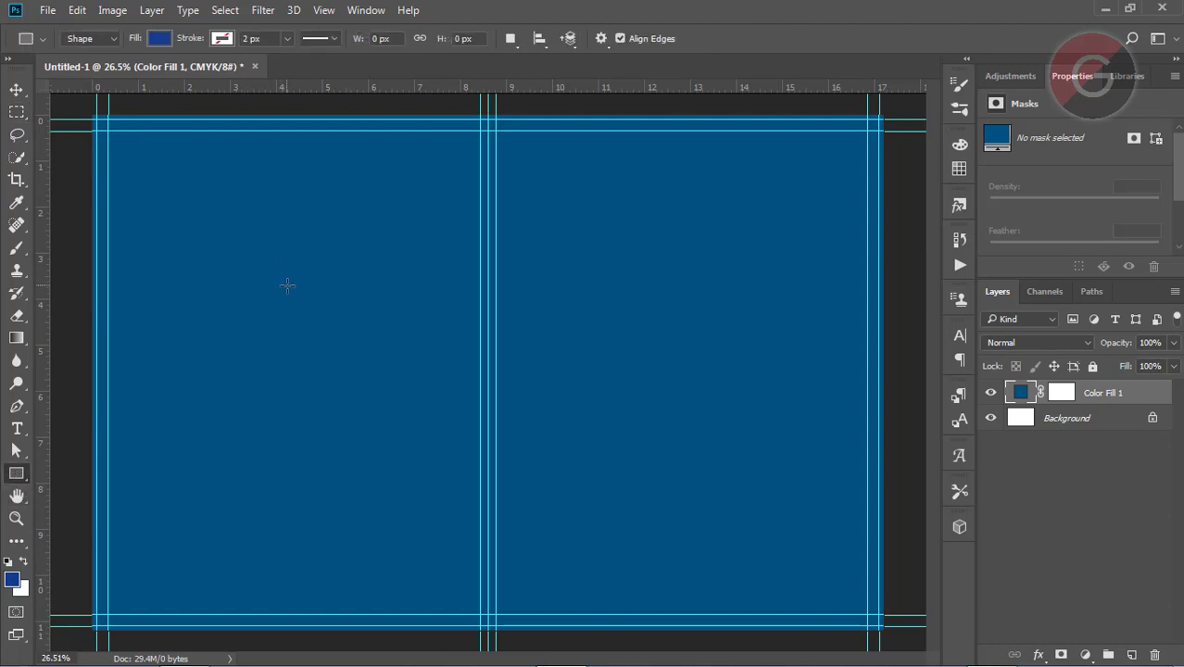
{"action": "left_click_drag", "start_coordinate": [292, 284], "coordinate": [329, 321]}
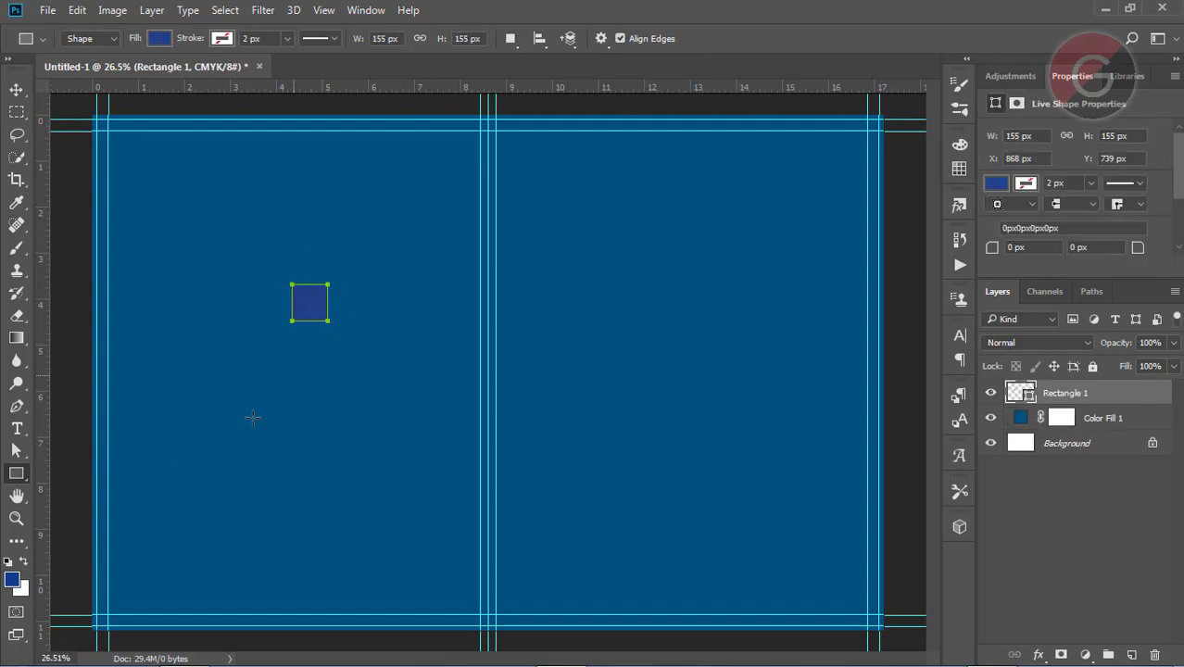
{"action": "left_click", "coordinate": [997, 183]}
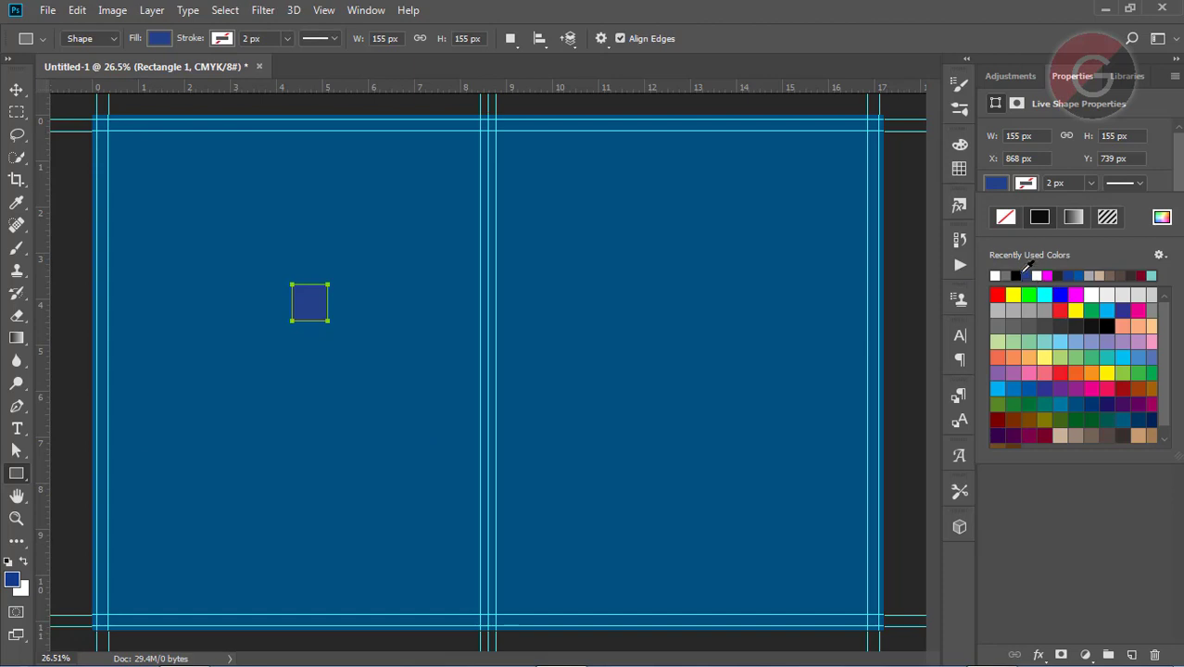
{"action": "left_click", "coordinate": [1162, 217]}
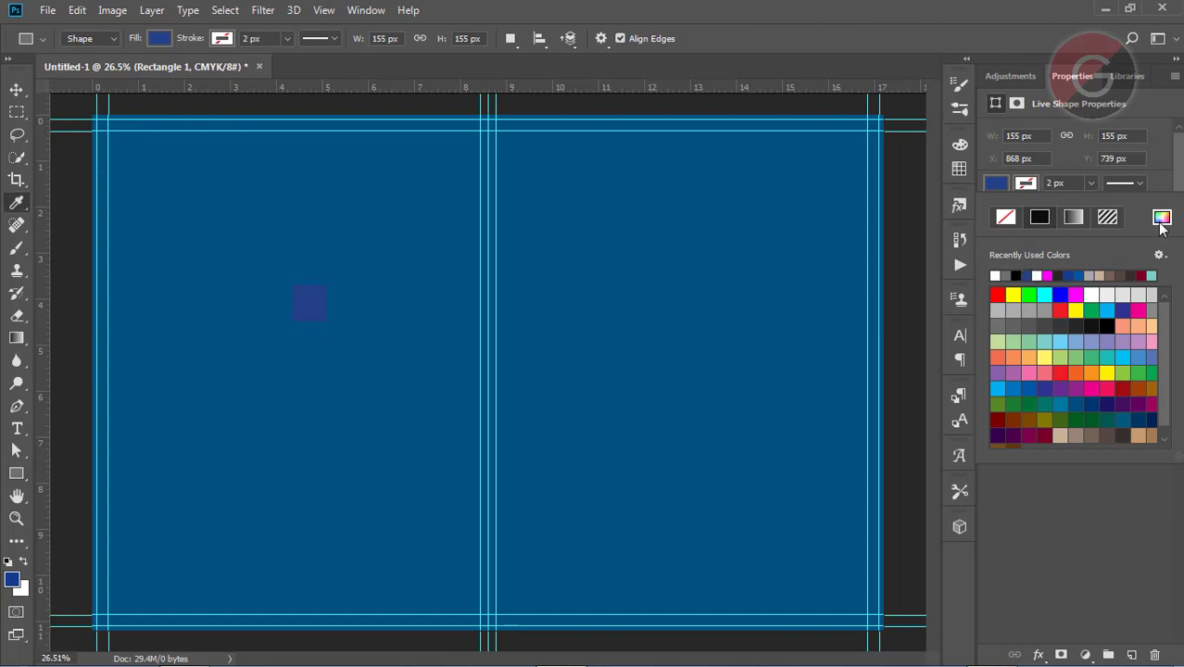
{"action": "type", "text": "00"}
{"action": "key", "text": "Tab"}
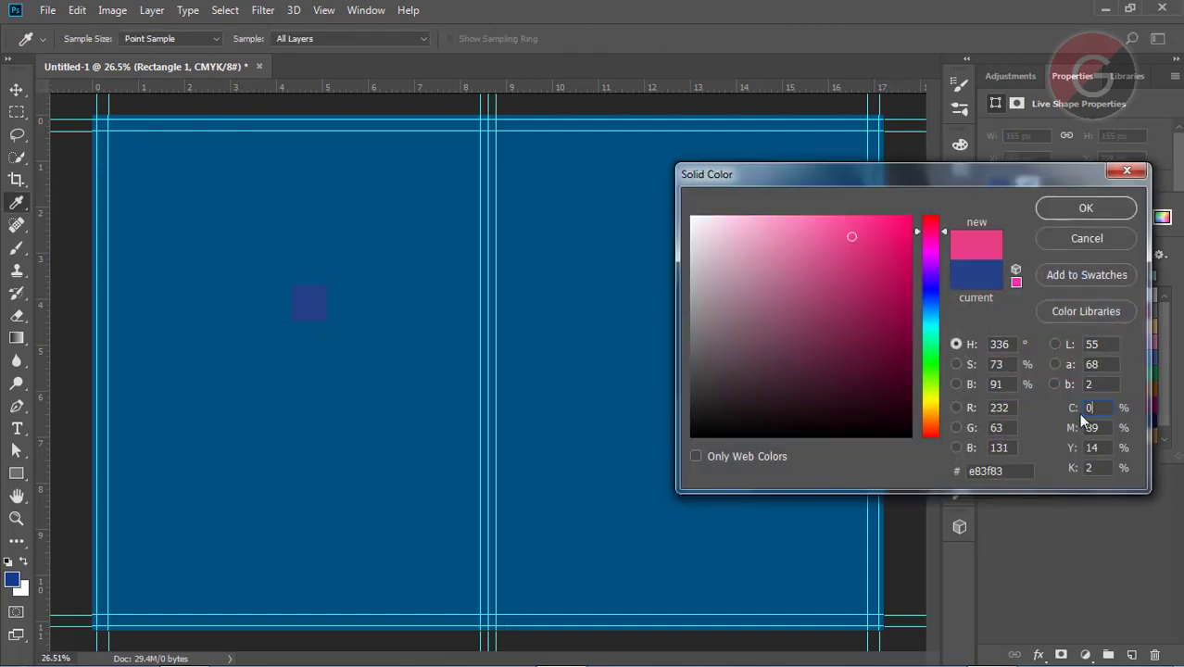
{"action": "type", "text": "0"}
{"action": "key", "text": "Tab"}
{"action": "type", "text": "0"}
{"action": "key", "text": "Tab"}
{"action": "type", "text": "65"}
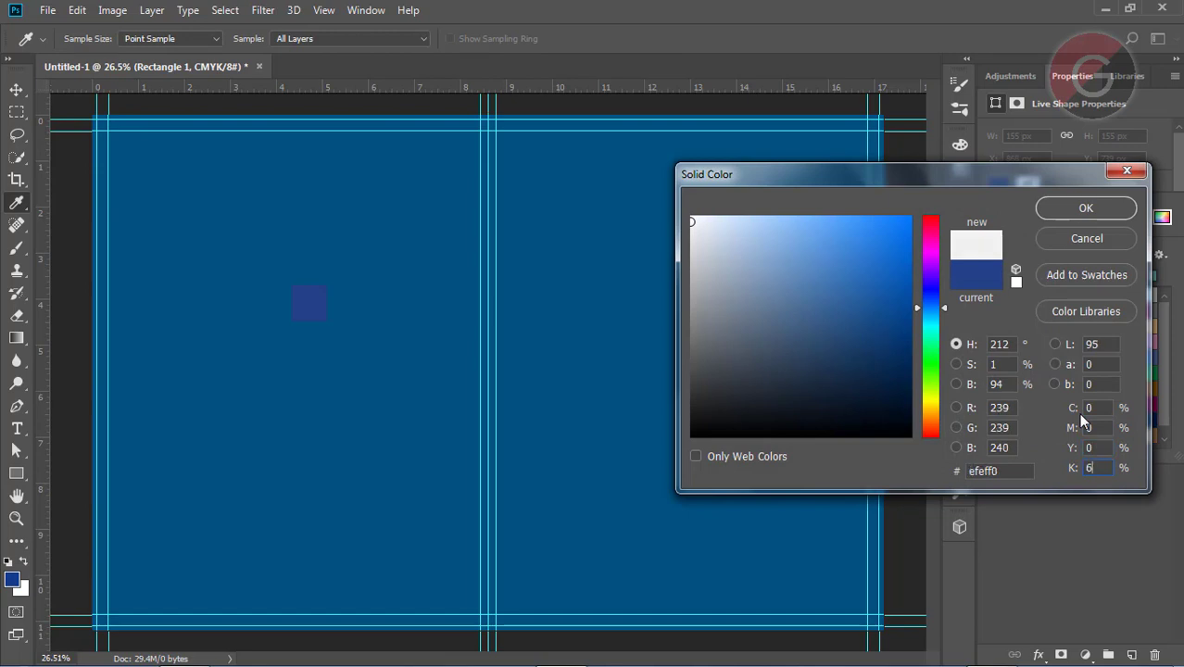
{"action": "left_click", "coordinate": [1086, 208]}
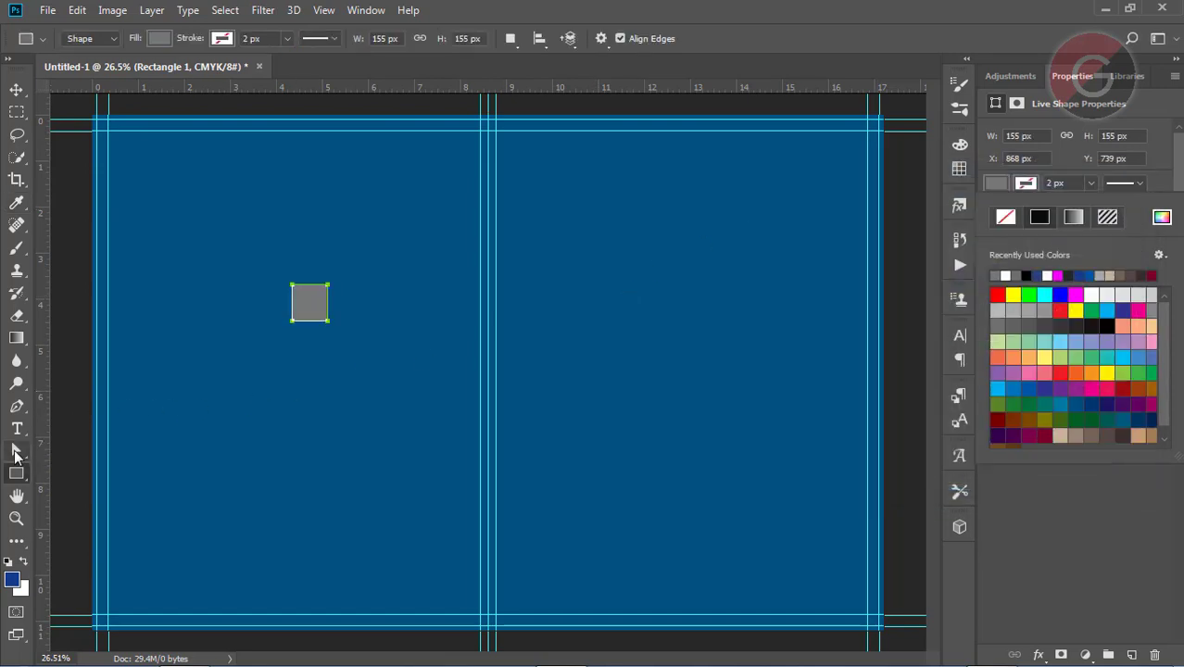
- Delete the grey square's lower-right anchor point to turn it into a triangle
{"action": "left_click", "coordinate": [15, 454]}
{"action": "left_click", "coordinate": [90, 471]}
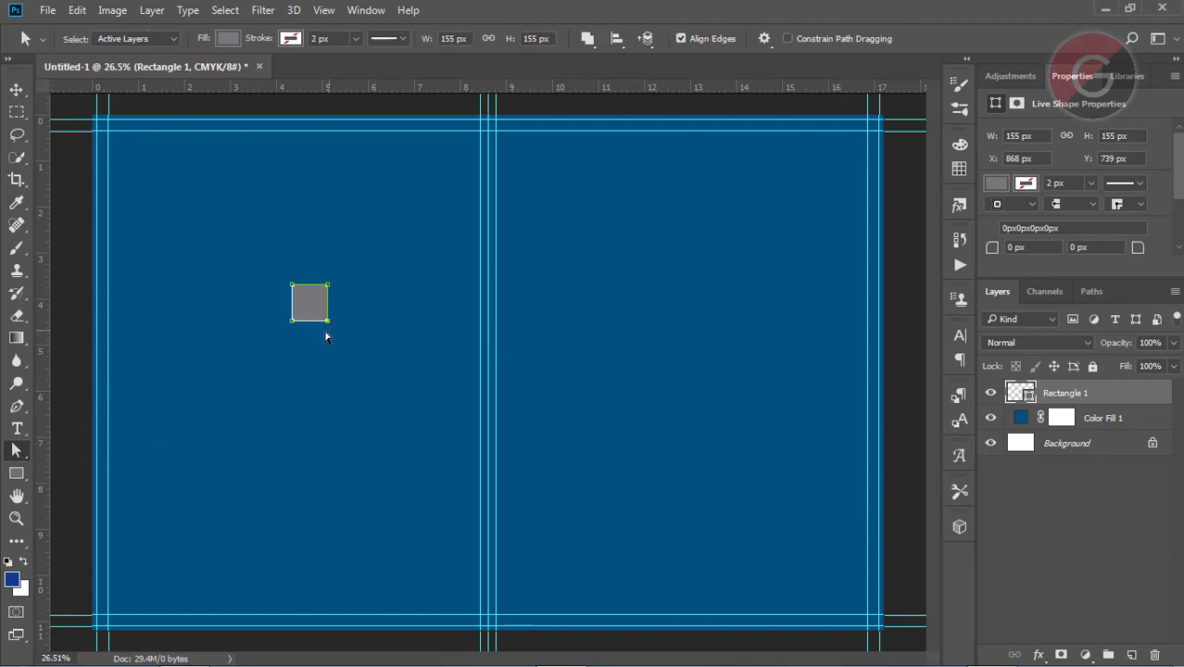
{"action": "key", "text": "Delete"}
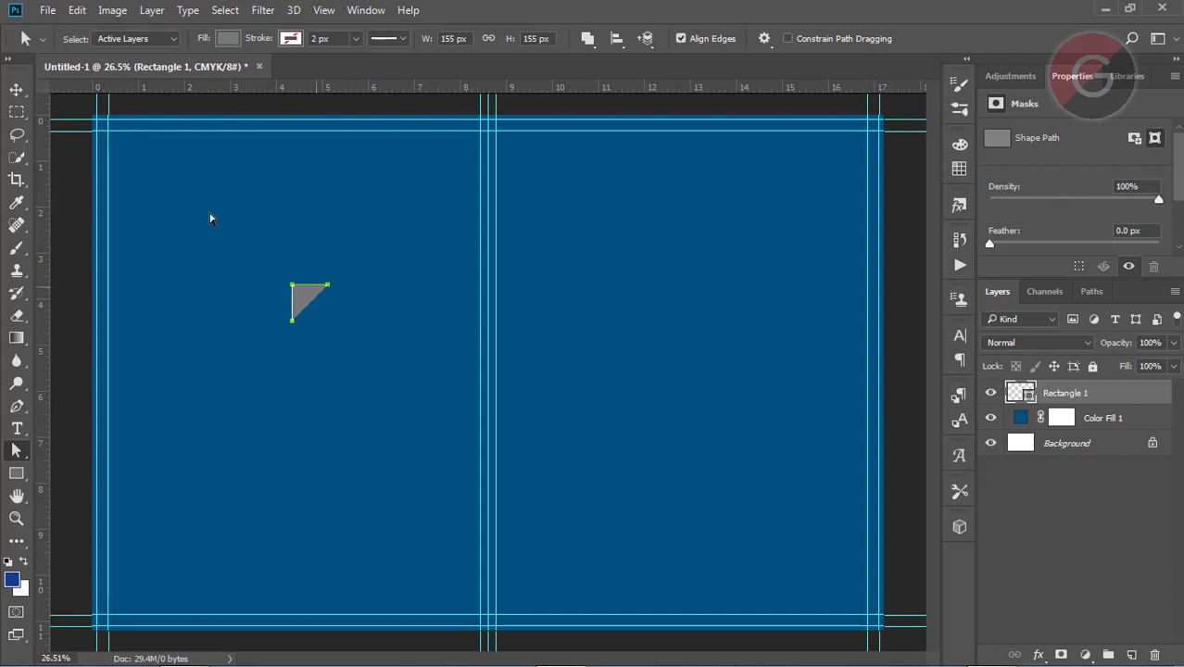
- Duplicate the grey triangle, rotated 180°, and fit the copy against the original's diagonal to complete a square
{"action": "left_click", "coordinate": [16, 90]}
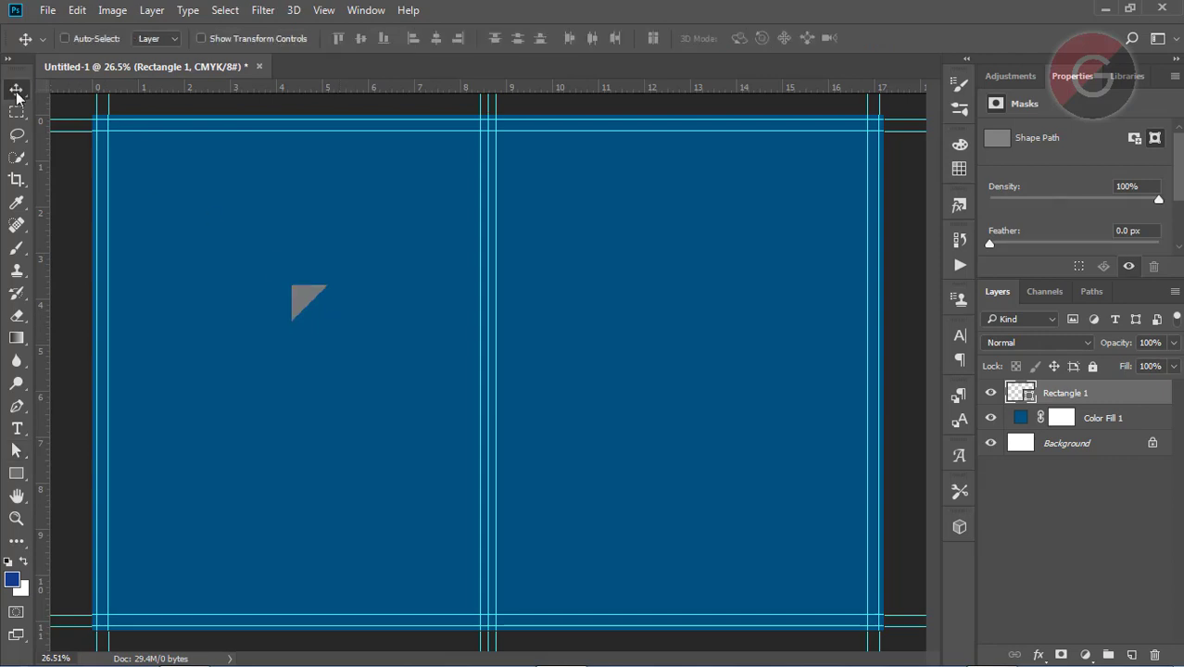
{"action": "left_click_drag", "start_coordinate": [305, 298], "coordinate": [323, 317]}
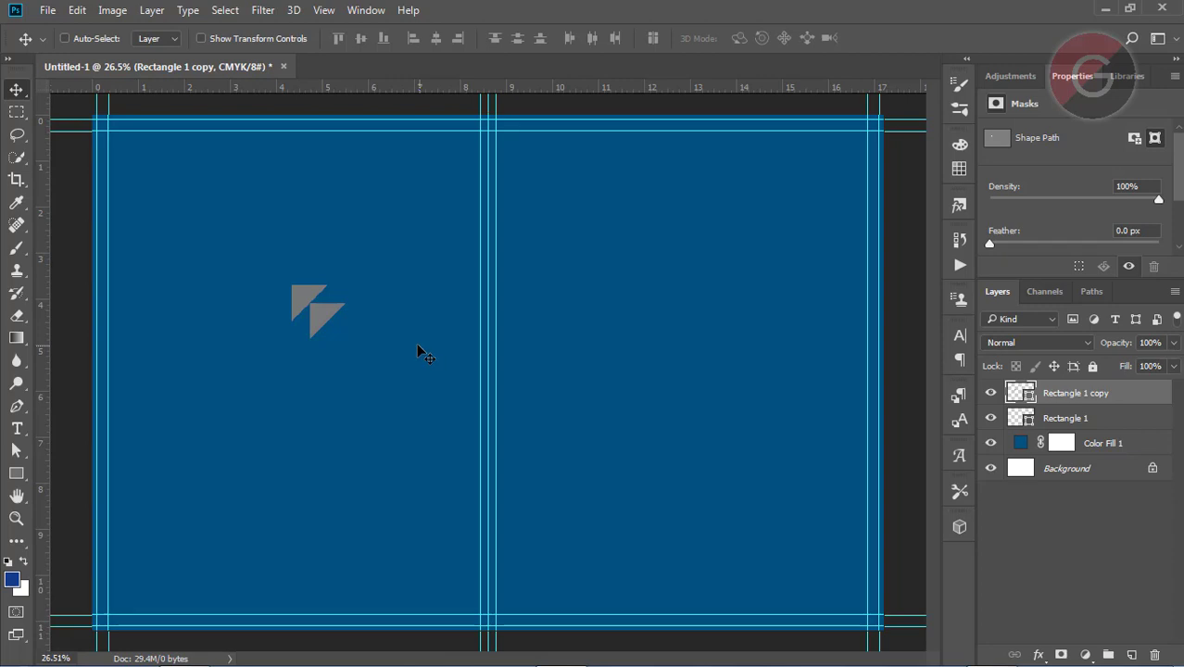
{"action": "left_click", "coordinate": [112, 13]}
{"action": "mouse_move", "coordinate": [77, 10]}
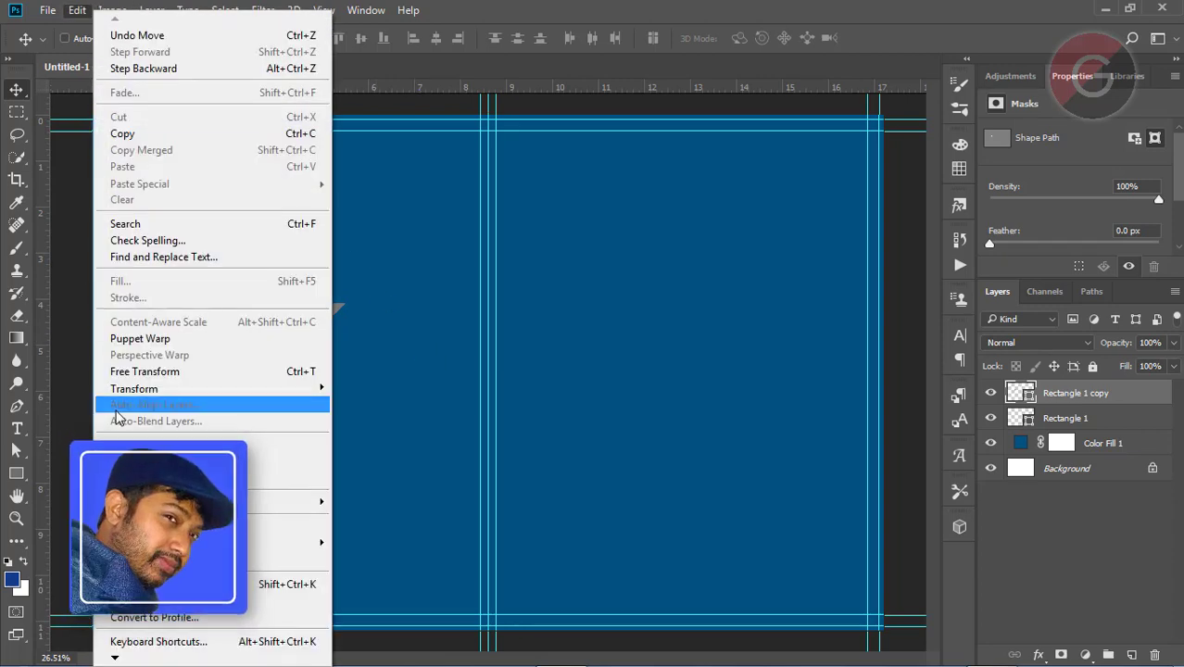
{"action": "left_click", "coordinate": [139, 372]}
{"action": "left_click_drag", "start_coordinate": [392, 257], "coordinate": [285, 390]}
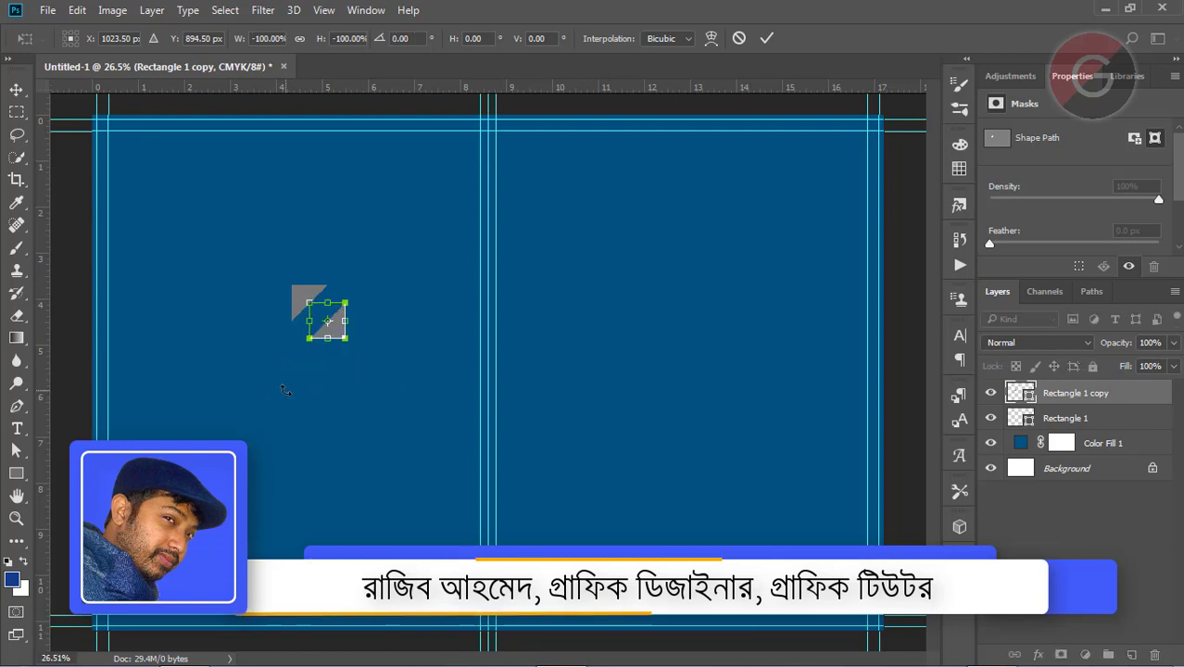
{"action": "key", "text": "Return"}
{"action": "left_click_drag", "start_coordinate": [344, 328], "coordinate": [327, 311]}
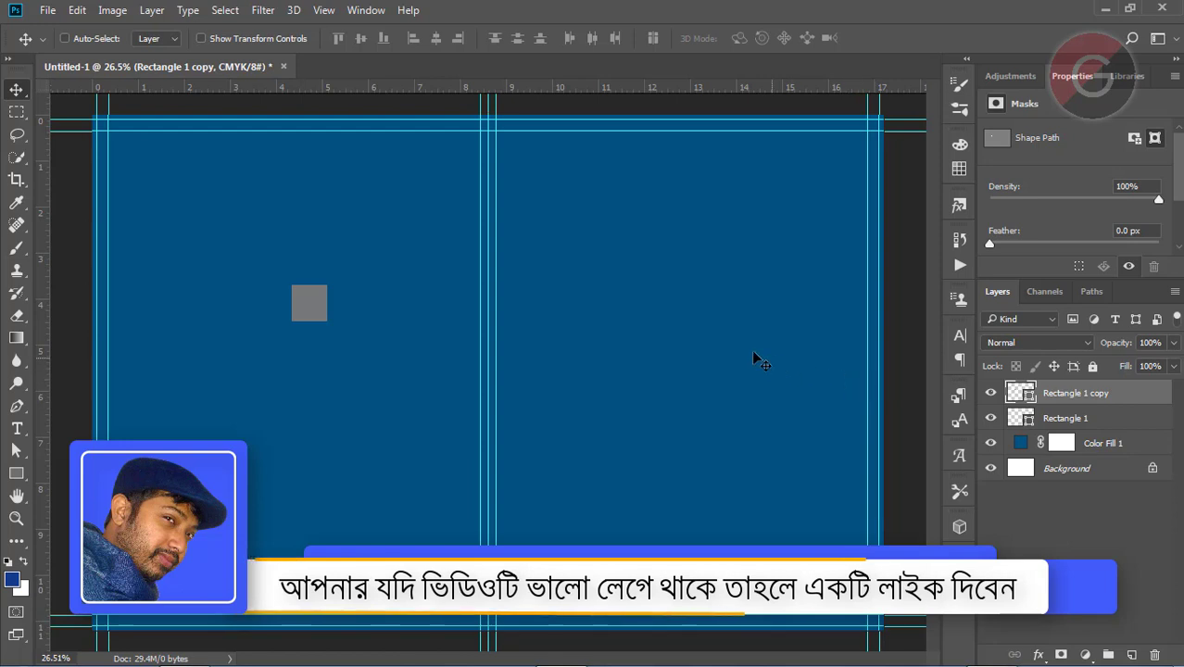
- Change the fill of the copied lower-right triangle to white
{"action": "key", "text": "u"}
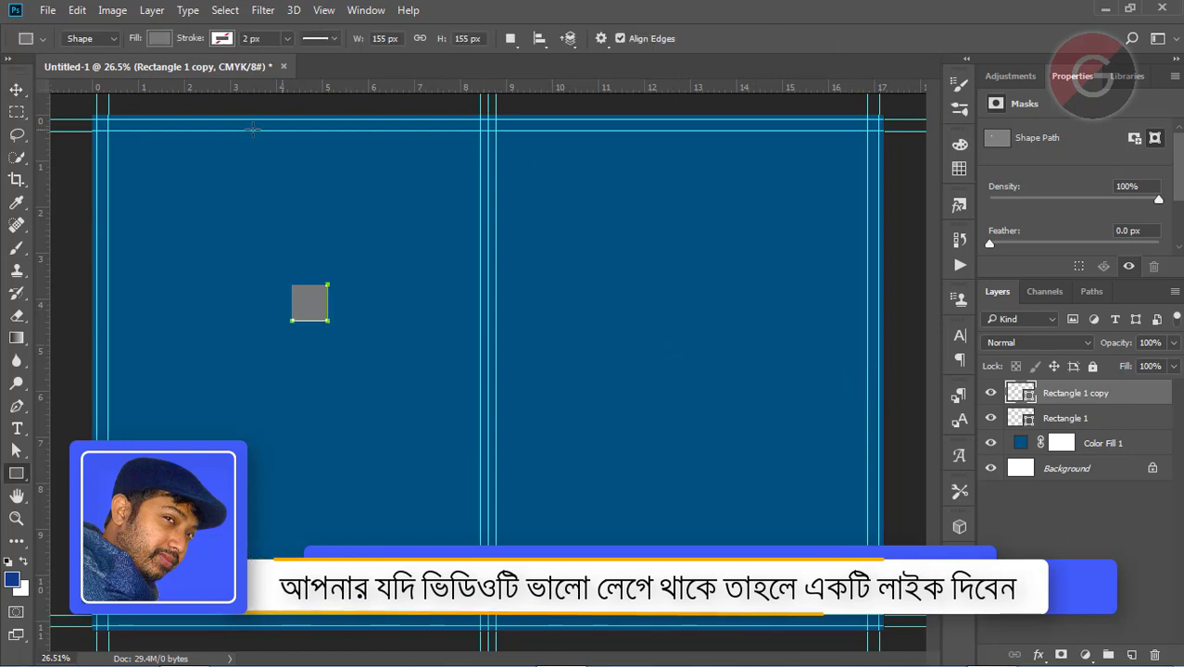
{"action": "left_click", "coordinate": [159, 38]}
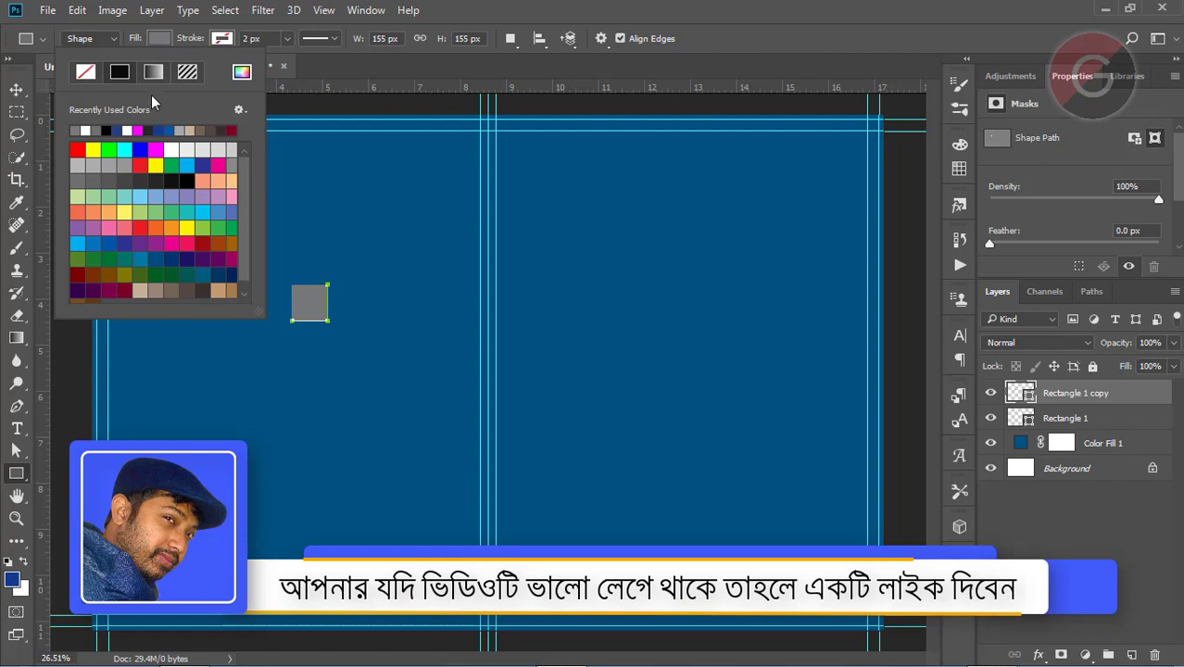
{"action": "left_click", "coordinate": [91, 130]}
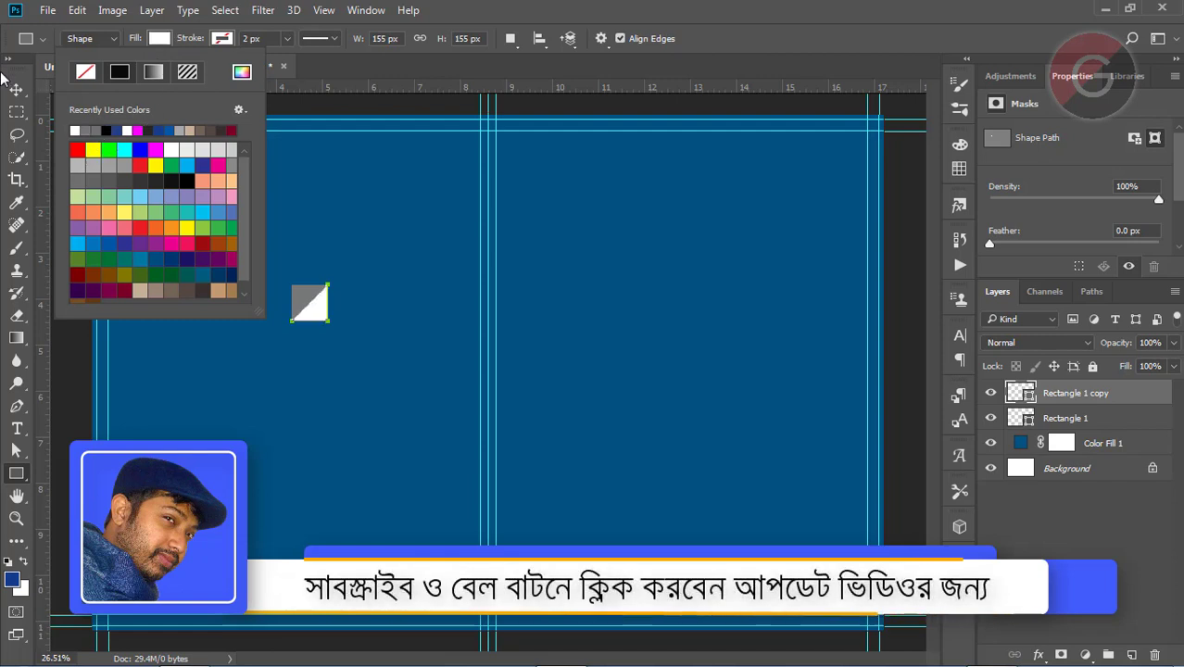
- Duplicate the grey-and-white triangle pair repeatedly into an edge-to-edge staggered mosaic with rows of 2, 4, 4 and 2 squares
{"action": "left_click", "coordinate": [17, 89]}
{"action": "left_click", "coordinate": [1058, 419], "text": "shift"}
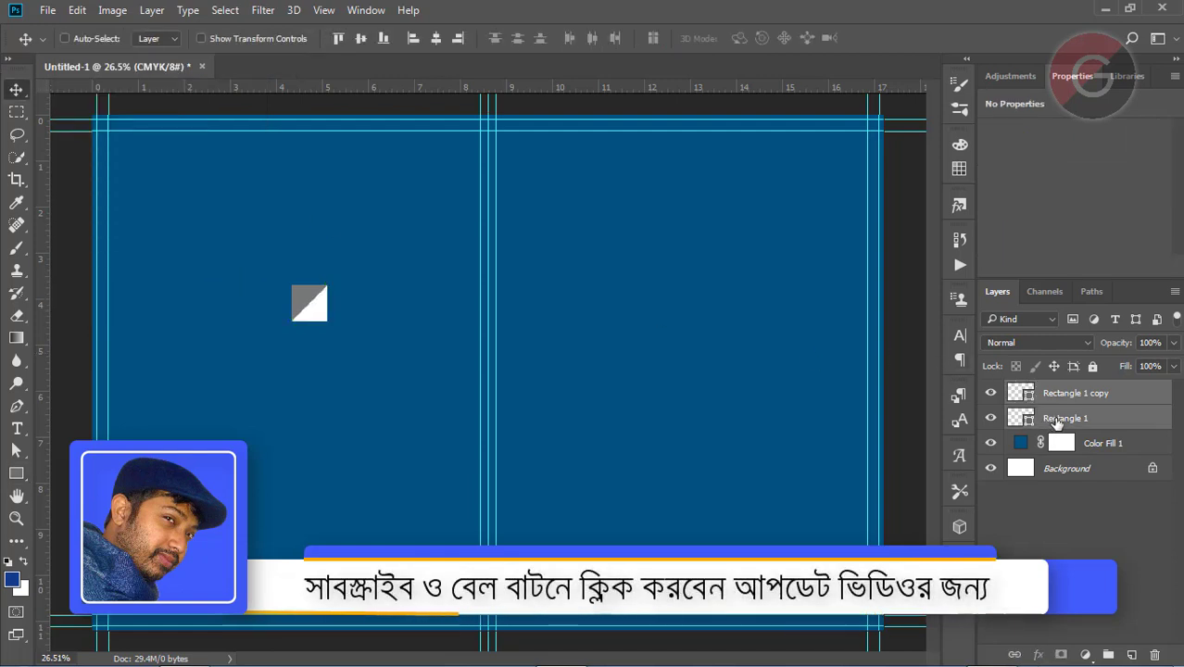
{"action": "left_click", "coordinate": [1057, 419], "text": "ctrl"}
{"action": "left_click", "coordinate": [1058, 419], "text": "shift"}
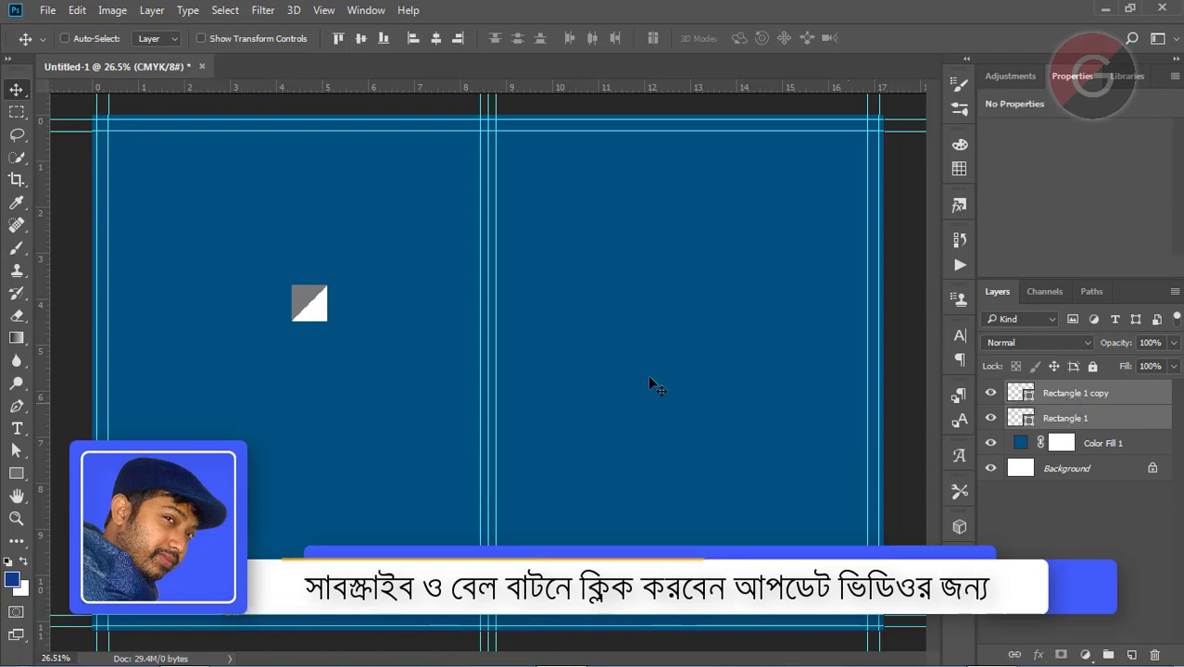
{"action": "left_click_drag", "start_coordinate": [328, 310], "coordinate": [319, 400]}
{"action": "left_click_drag", "start_coordinate": [325, 394], "coordinate": [352, 434]}
{"action": "left_click_drag", "start_coordinate": [352, 433], "coordinate": [317, 433]}
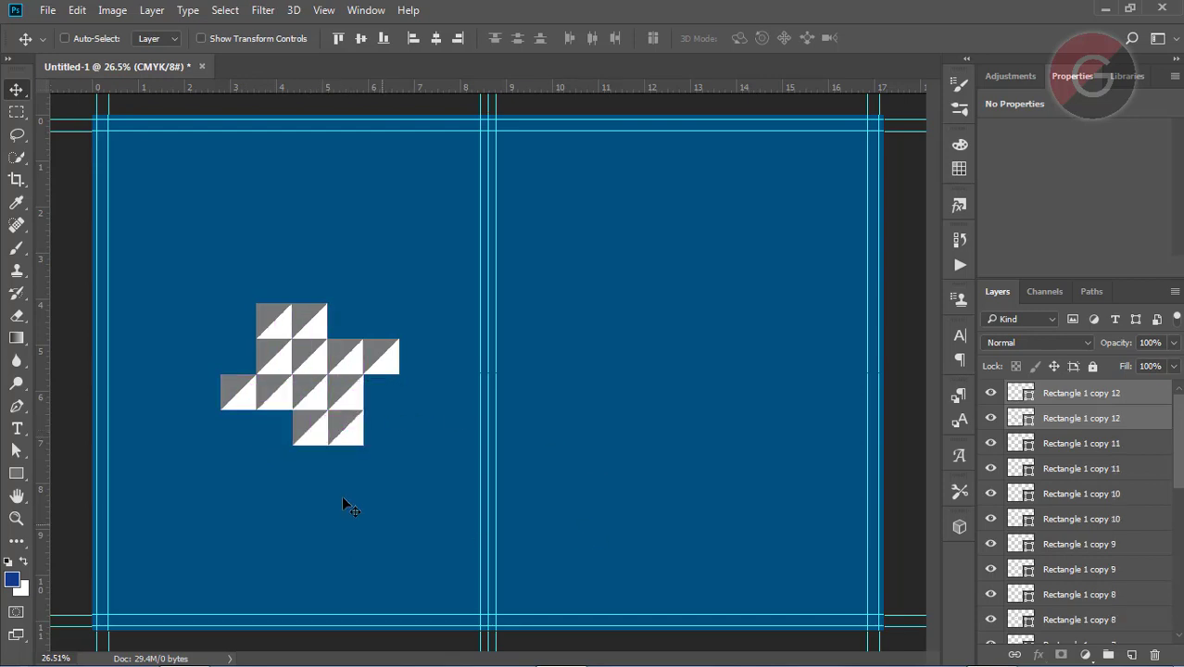
- Select all the triangle layers, scale the mosaic to about 224% and place it around the middle of the canvas
{"action": "left_click", "coordinate": [1097, 396]}
{"action": "left_click_drag", "start_coordinate": [1178, 424], "coordinate": [1177, 582]}
{"action": "left_click", "coordinate": [1058, 580], "text": "shift"}
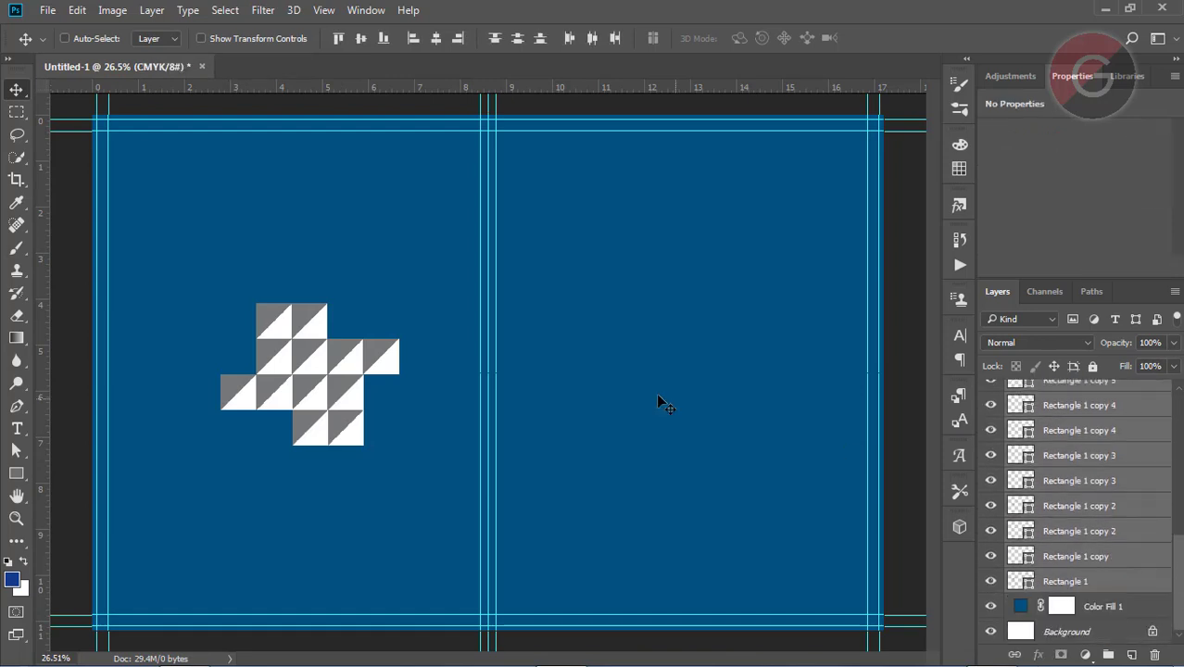
{"action": "key", "text": "ctrl+t"}
{"action": "left_click_drag", "start_coordinate": [397, 311], "coordinate": [642, 224]}
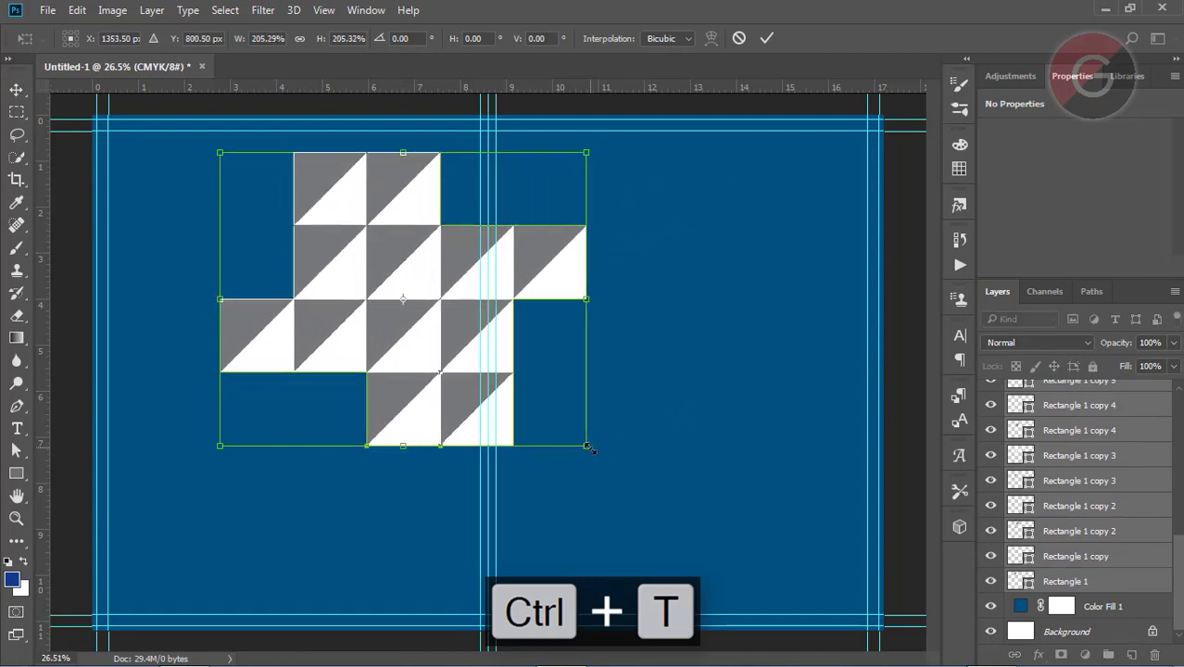
{"action": "left_click_drag", "start_coordinate": [588, 447], "coordinate": [666, 511]}
{"action": "left_click_drag", "start_coordinate": [470, 297], "coordinate": [503, 335]}
{"action": "left_click_drag", "start_coordinate": [704, 186], "coordinate": [680, 205]}
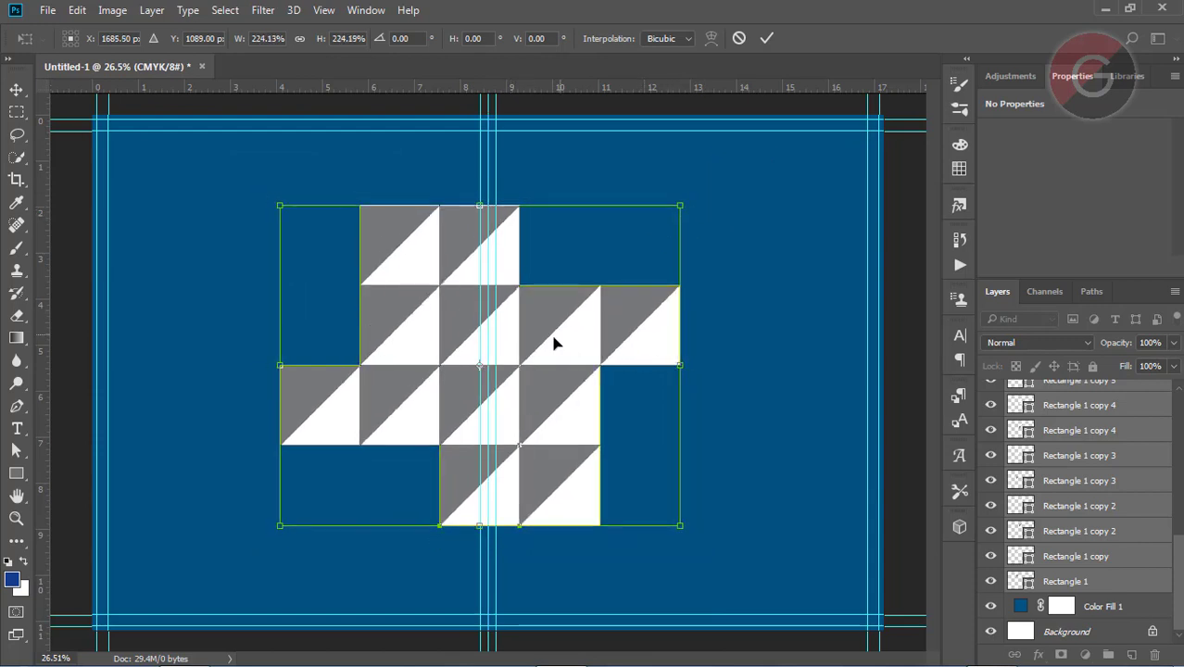
{"action": "key", "text": "Return"}
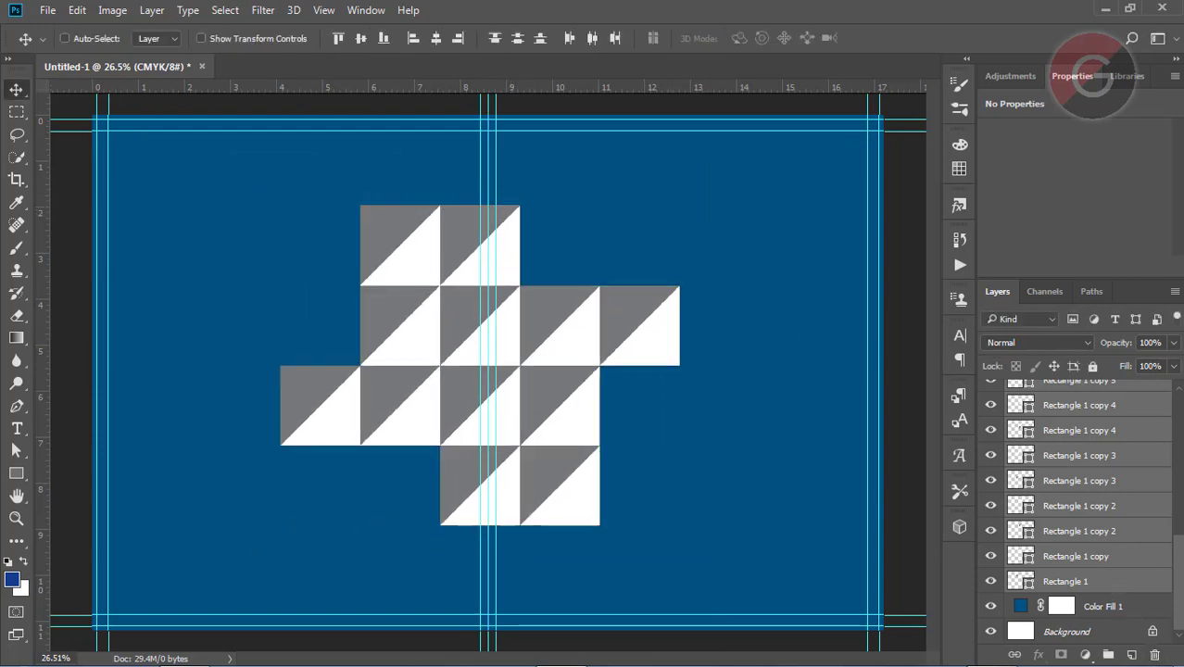
- Add a new empty layer and place it between the Rectangle 1 and Color Fill 1 layers
{"action": "left_click", "coordinate": [1131, 588]}
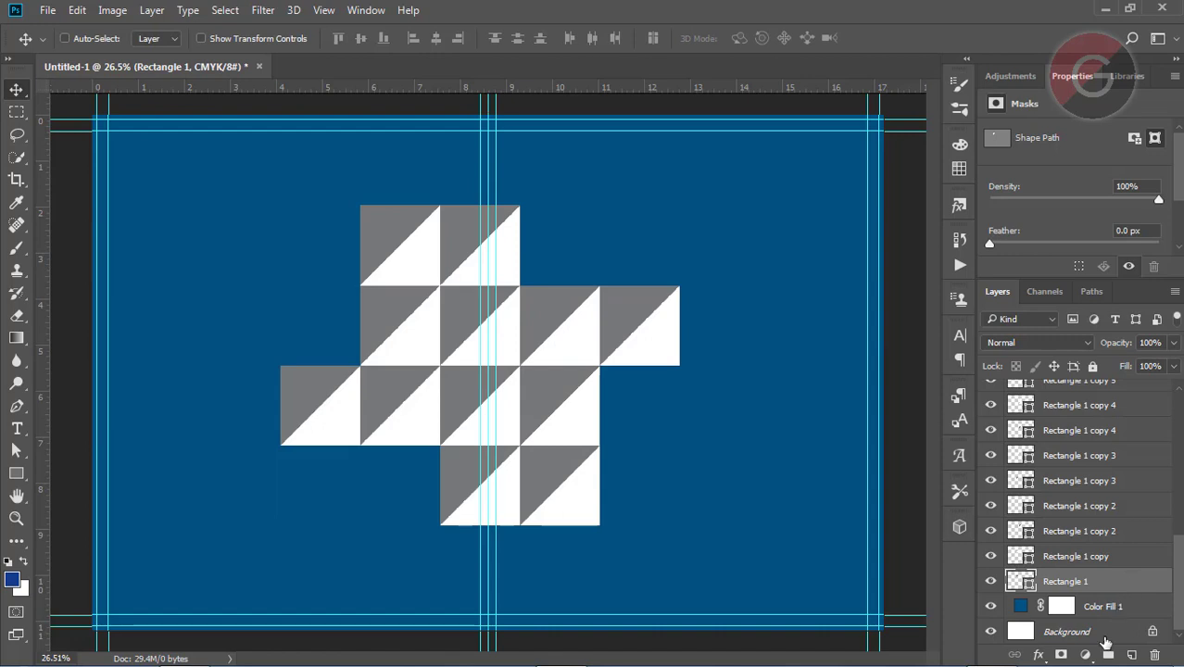
{"action": "left_click", "coordinate": [1131, 656]}
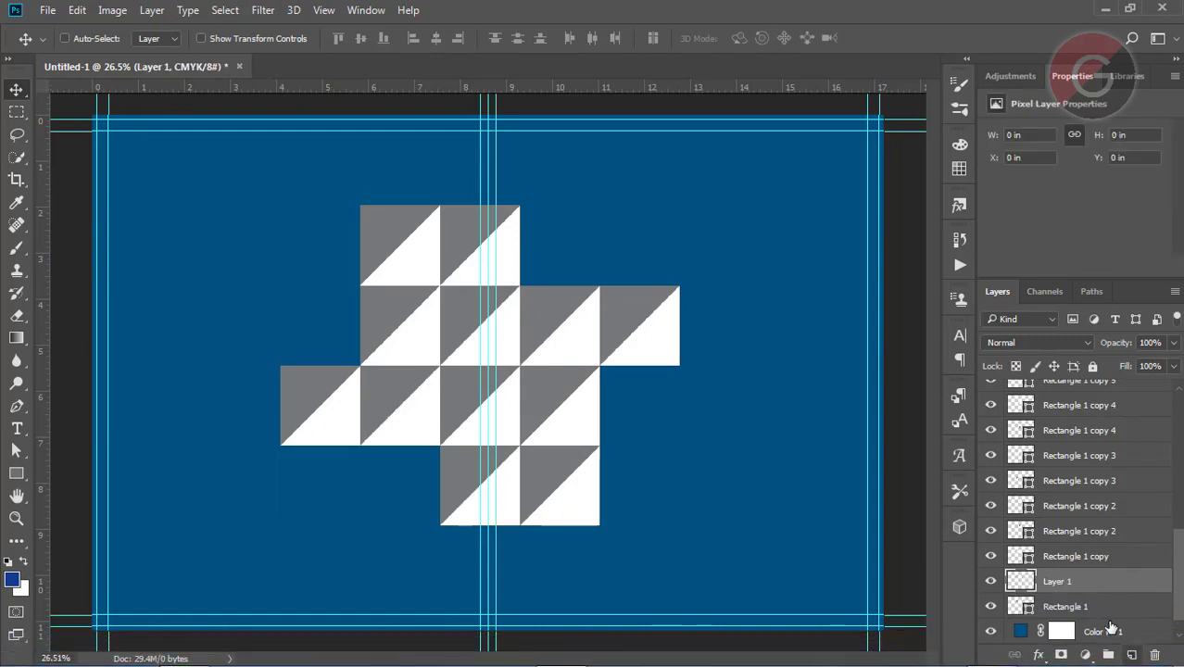
{"action": "left_click_drag", "start_coordinate": [1098, 583], "coordinate": [1106, 627]}
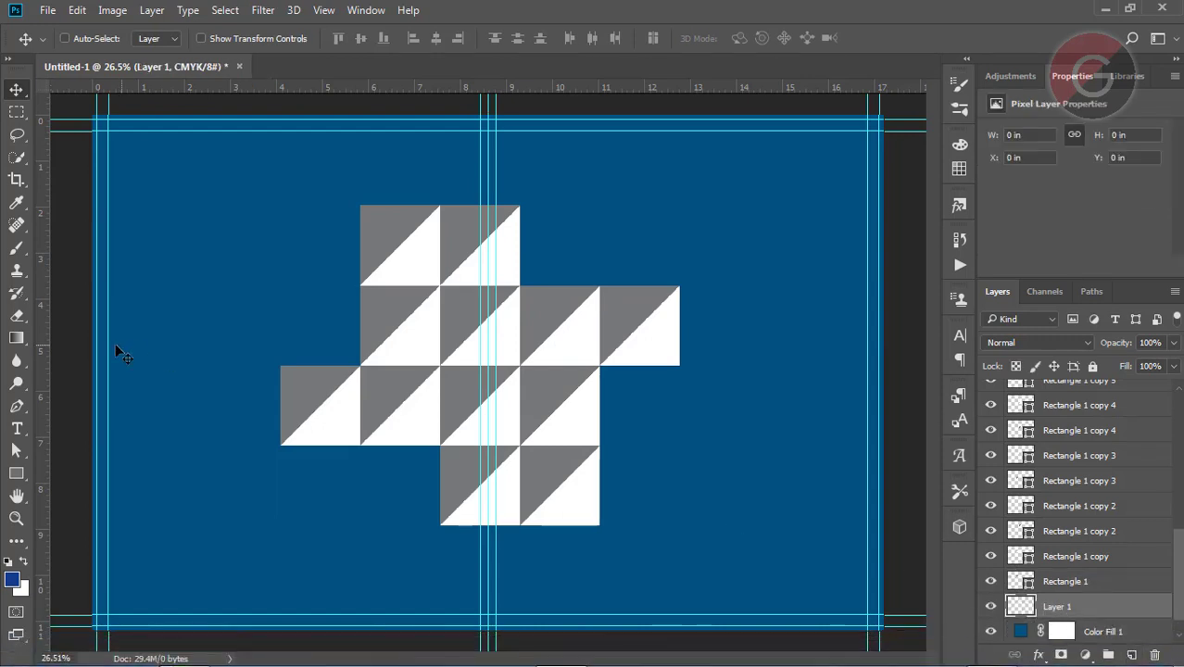
- Draw a white rectangle of about 755 × 1117 px behind the mosaic's two-column, three-row upper block, slightly overlapping its edges
{"action": "left_click", "coordinate": [17, 475]}
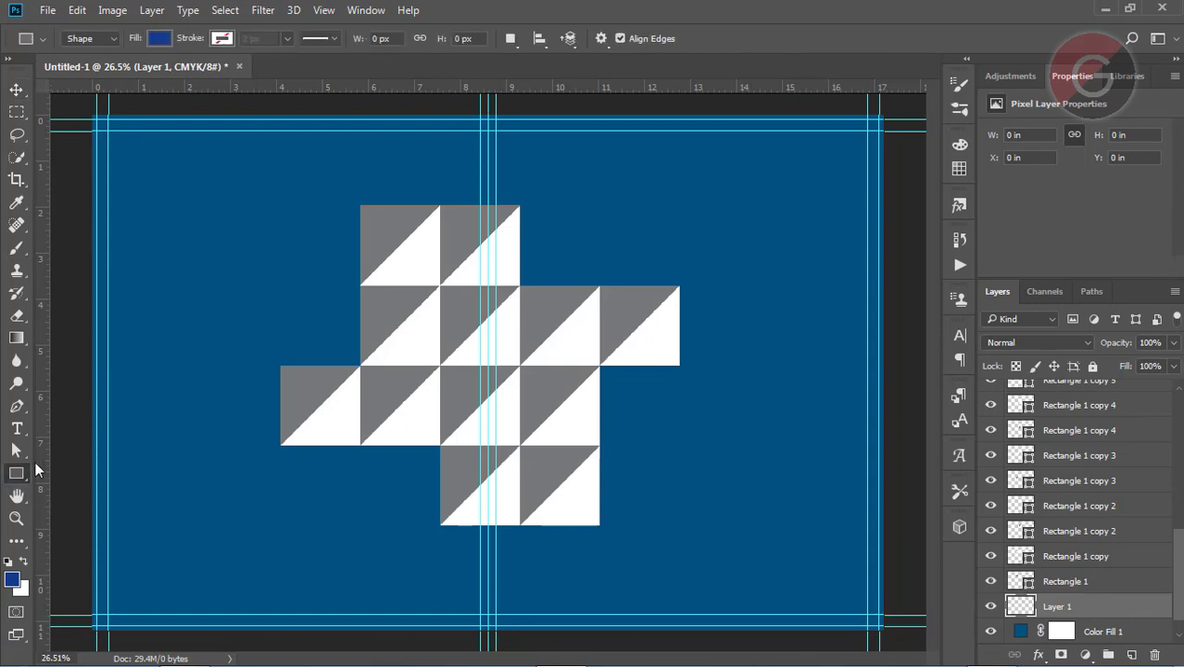
{"action": "left_click_drag", "start_coordinate": [351, 195], "coordinate": [523, 449]}
{"action": "left_click", "coordinate": [160, 40]}
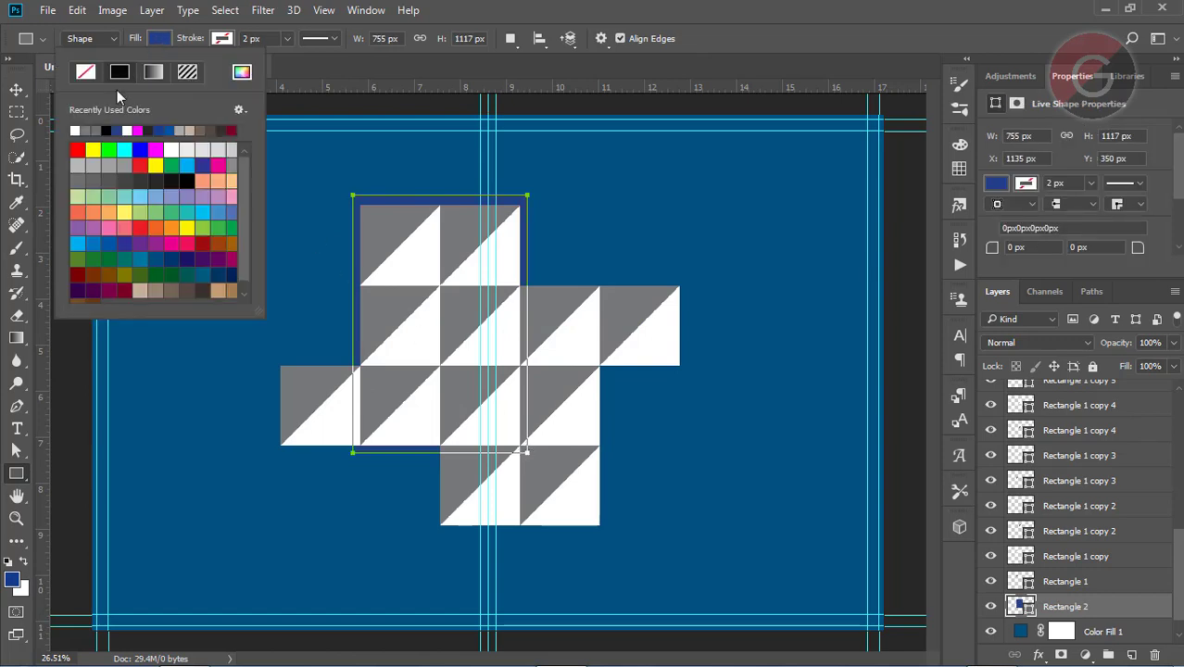
{"action": "left_click", "coordinate": [76, 128]}
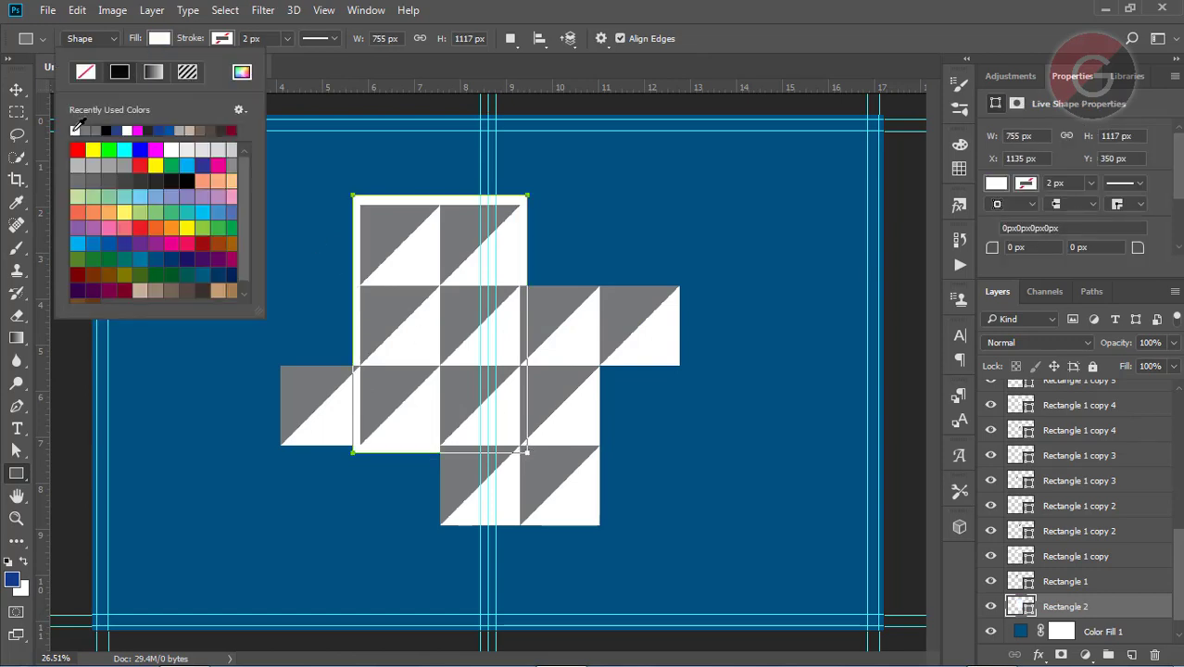
- Transform the white backing rectangle to a height of 1100 px by lowering its upper edge, evening its border around the mosaic
{"action": "left_click", "coordinate": [12, 90]}
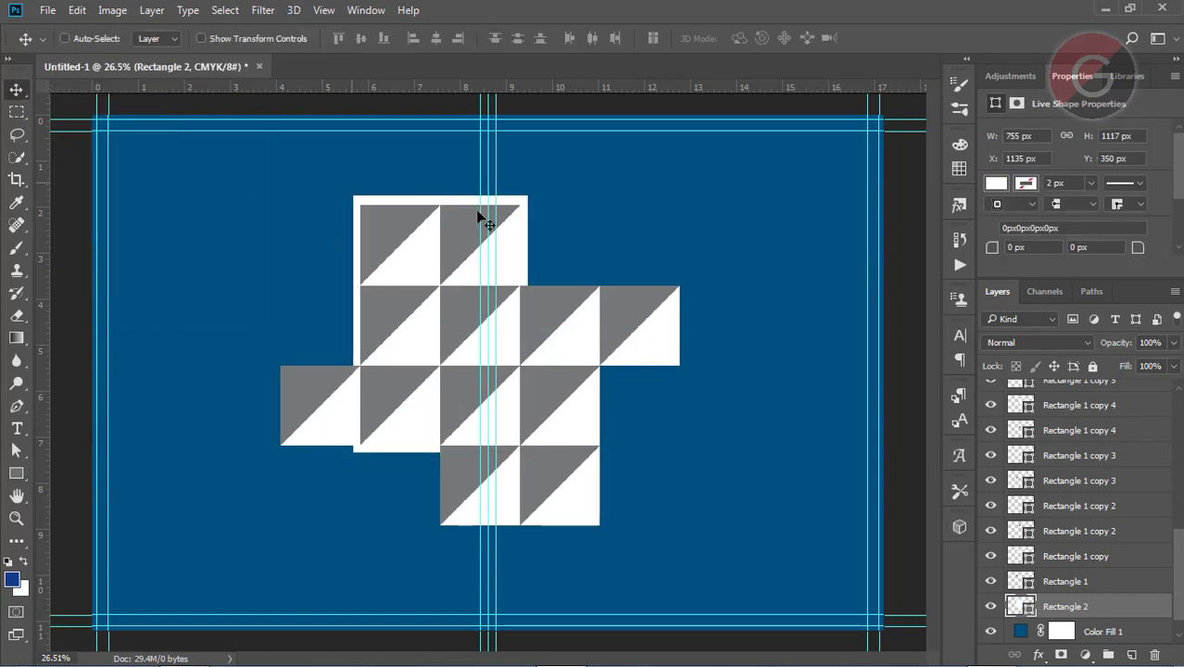
{"action": "left_click", "coordinate": [15, 518]}
{"action": "left_click_drag", "start_coordinate": [244, 180], "coordinate": [725, 523]}
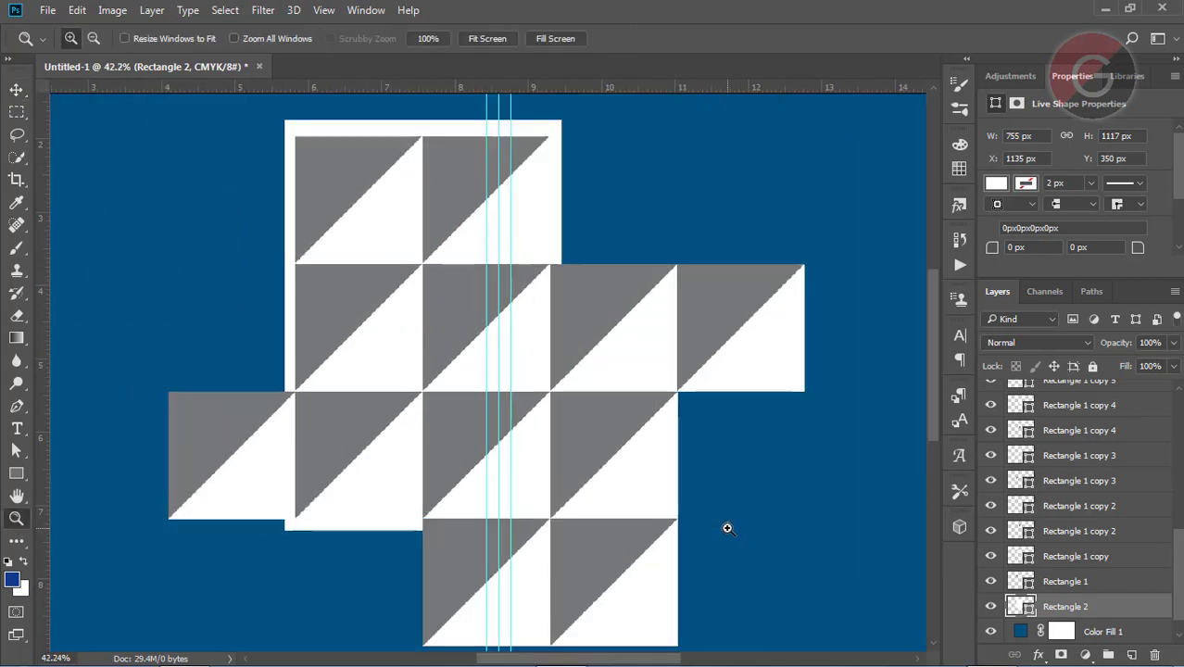
{"action": "left_click", "coordinate": [14, 93]}
{"action": "key", "text": "ctrl+t"}
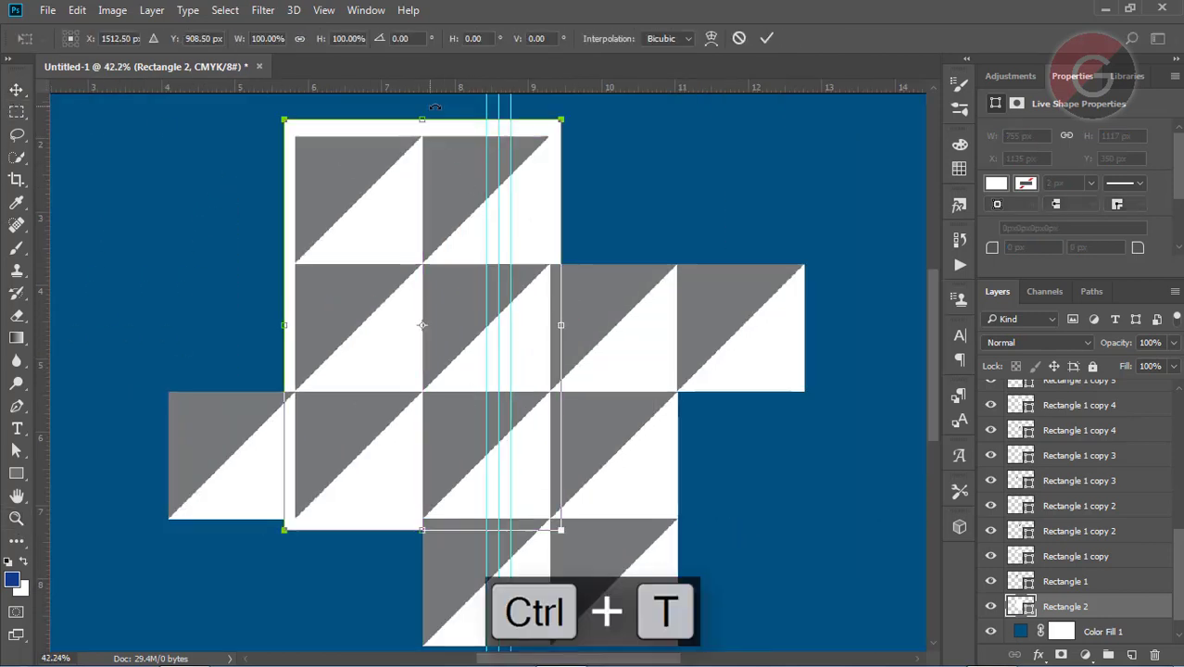
{"action": "left_click_drag", "start_coordinate": [426, 119], "coordinate": [411, 126]}
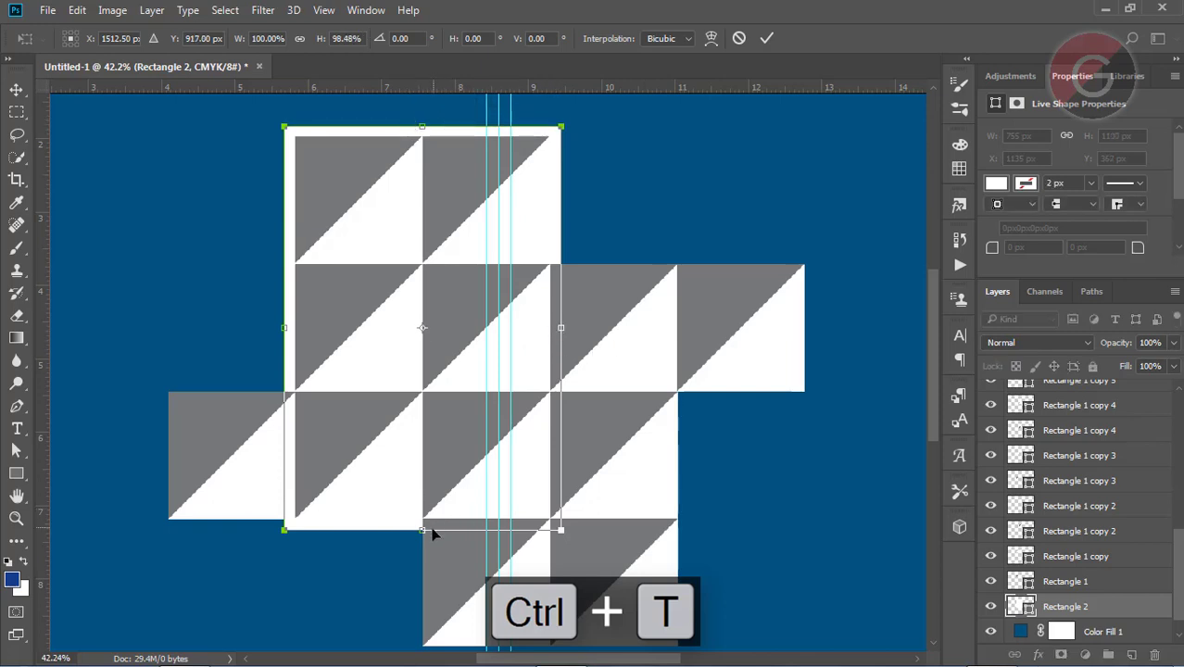
{"action": "left_click_drag", "start_coordinate": [422, 530], "coordinate": [423, 528]}
{"action": "key", "text": "Return"}
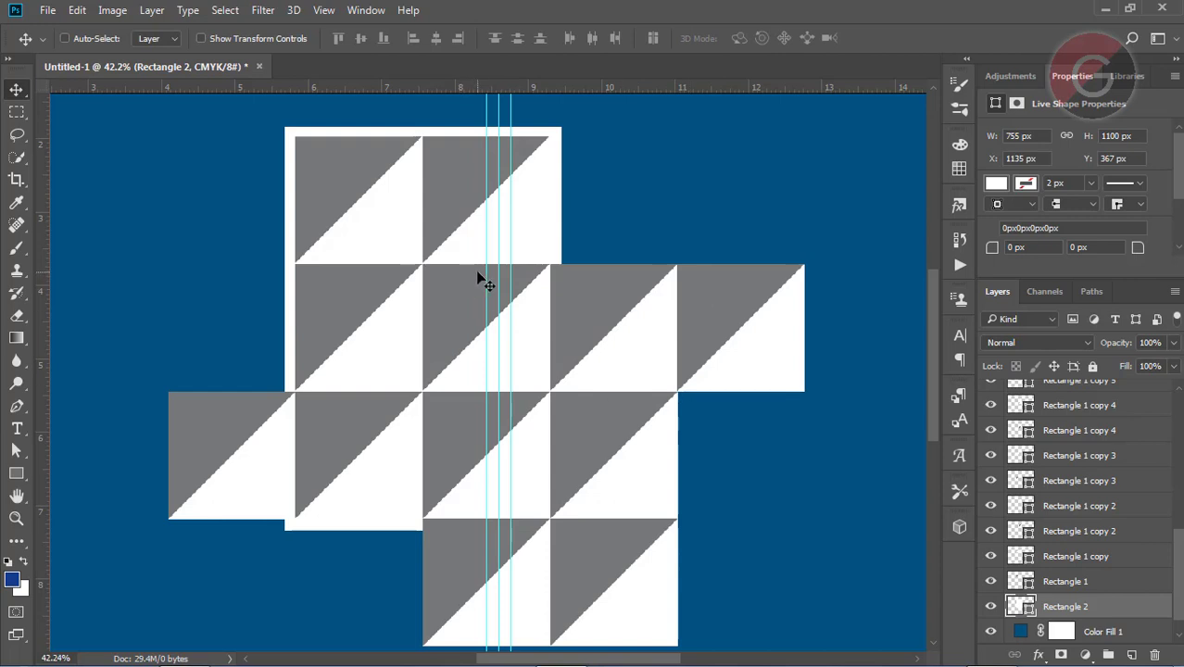
- Duplicate the white backing rectangle over the mosaic's left side and reduce its height to 37% to border the protruding third row
{"action": "left_click_drag", "start_coordinate": [521, 275], "coordinate": [395, 276]}
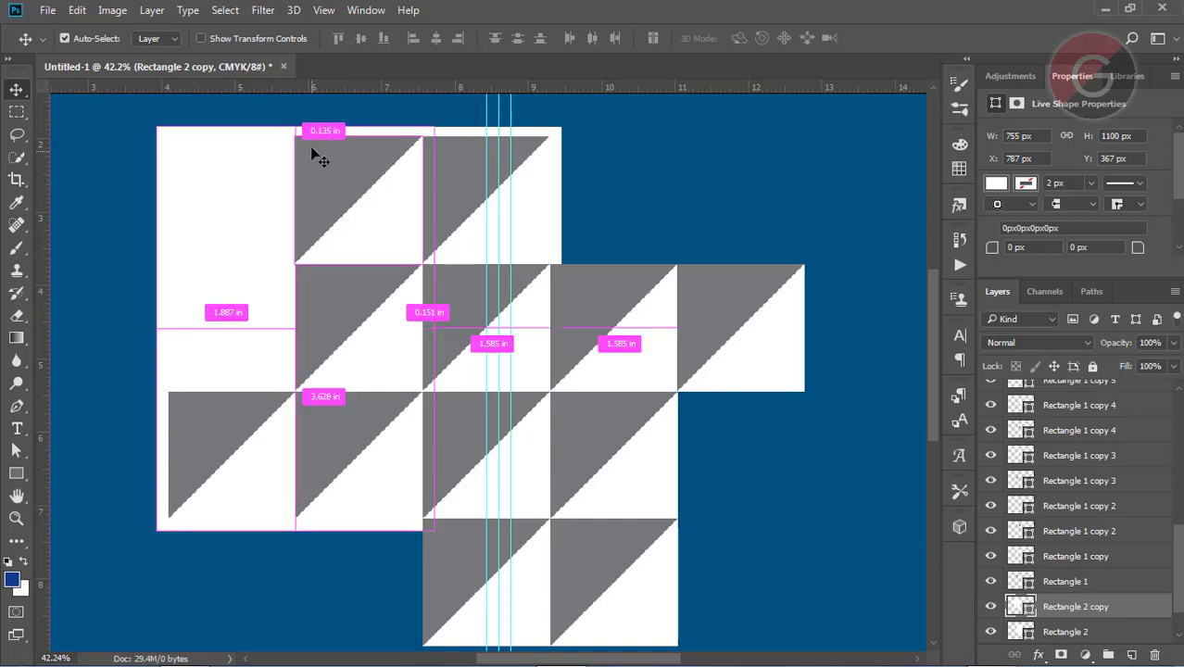
{"action": "key", "text": "ctrl+t"}
{"action": "left_click_drag", "start_coordinate": [293, 130], "coordinate": [295, 382]}
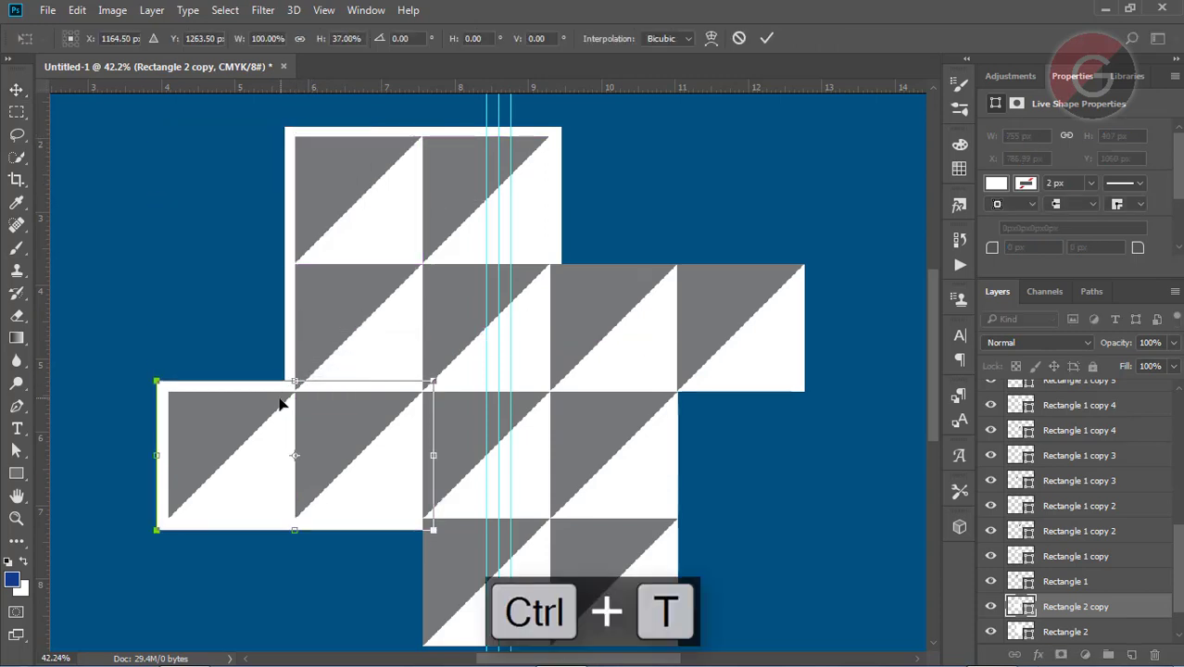
{"action": "key", "text": "Return"}
- Duplicate the 407 px high backing behind the right end of the second row, checking its border with temporarily reduced opacity
{"action": "left_click_drag", "start_coordinate": [370, 476], "coordinate": [674, 366]}
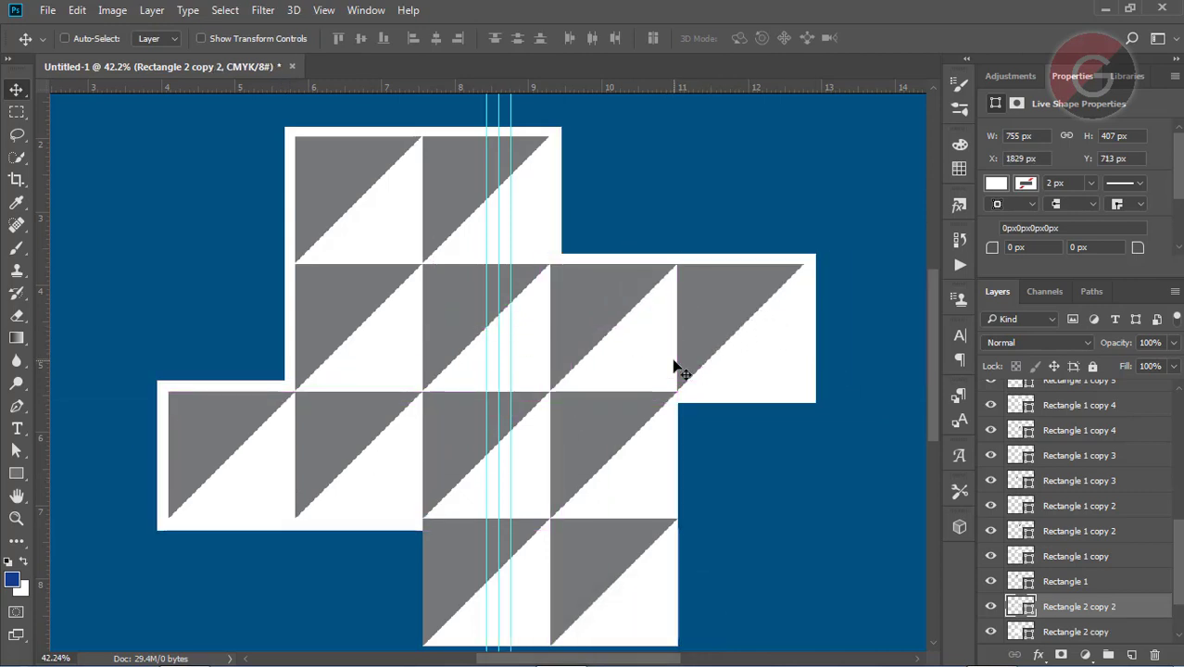
{"action": "left_click", "coordinate": [1174, 343]}
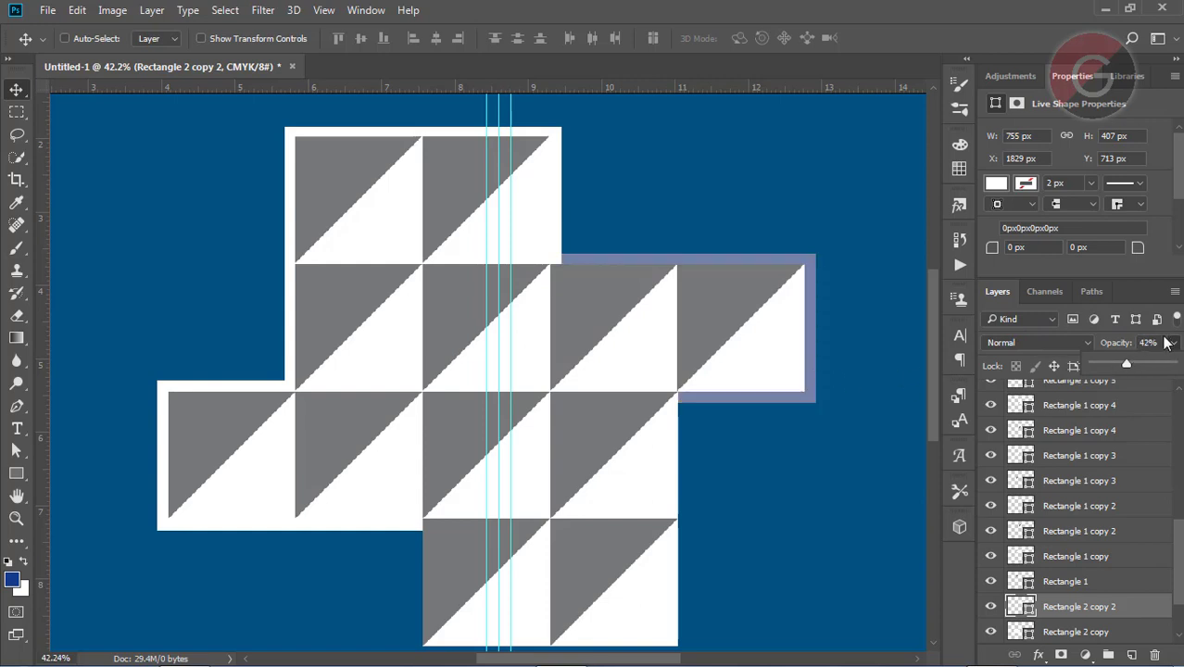
{"action": "left_click", "coordinate": [768, 377]}
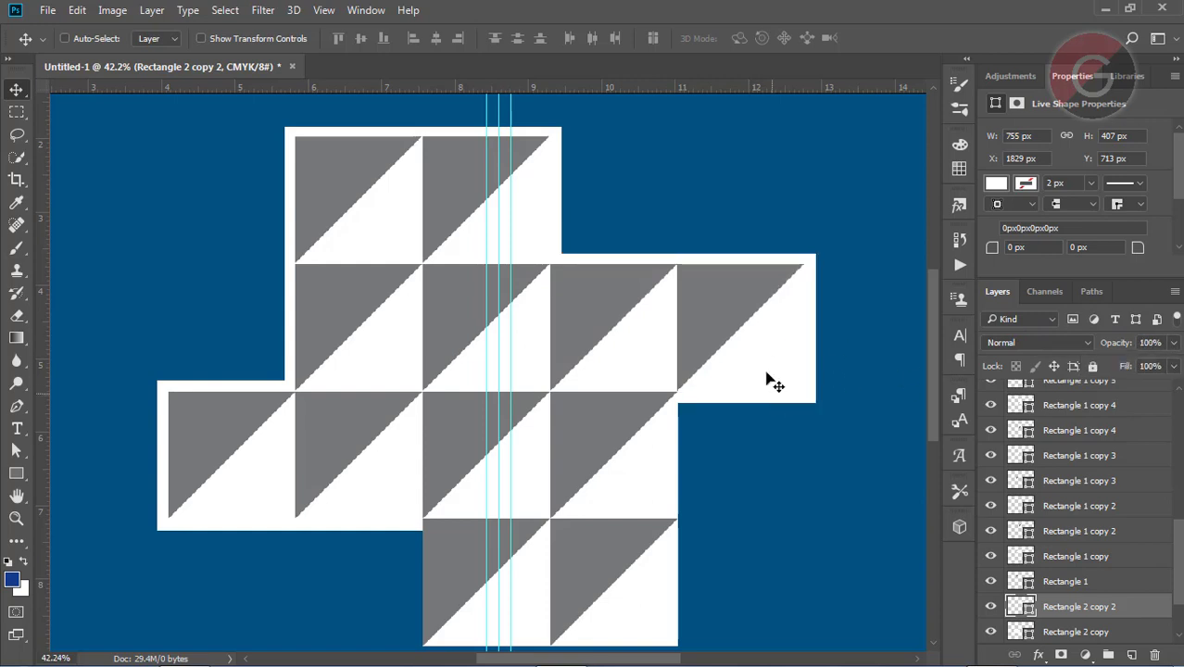
- Duplicate the tall Rectangle 2 backing and place the copy behind the mosaic's lower two-column block
{"action": "left_click", "coordinate": [556, 137], "text": "ctrl"}
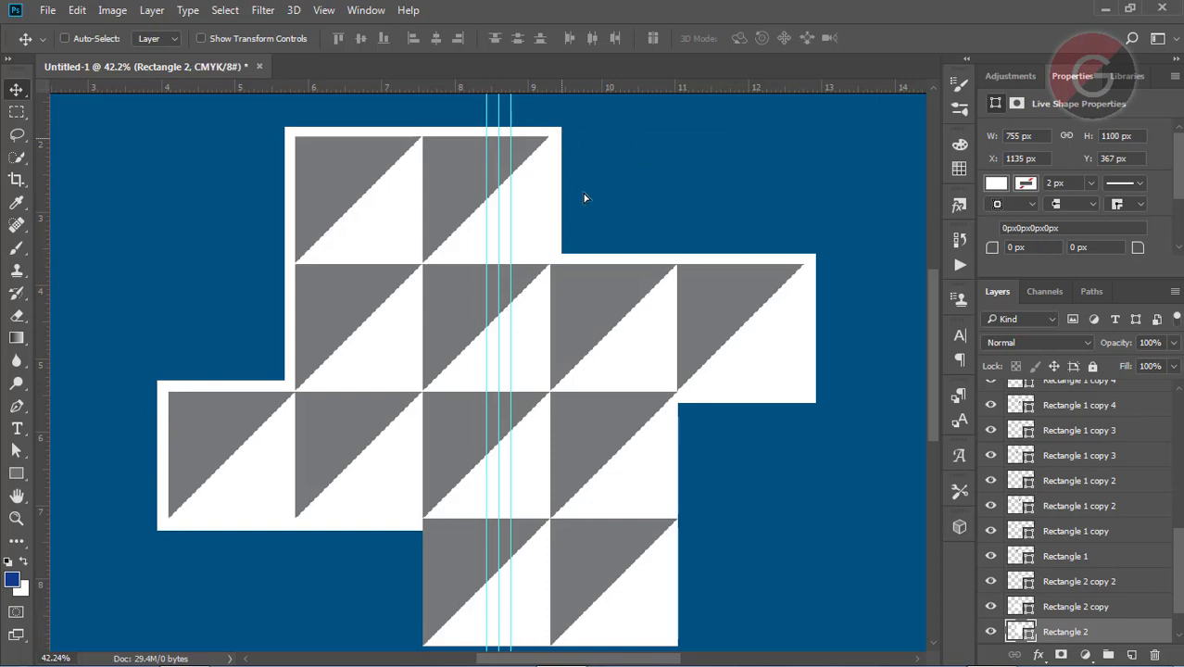
{"action": "left_click_drag", "start_coordinate": [554, 139], "coordinate": [680, 457]}
{"action": "left_click_drag", "start_coordinate": [638, 569], "coordinate": [629, 470]}
{"action": "scroll", "coordinate": [649, 454], "scroll_direction": "down", "scroll_amount": 3}
{"action": "left_click_drag", "start_coordinate": [674, 521], "coordinate": [669, 368]}
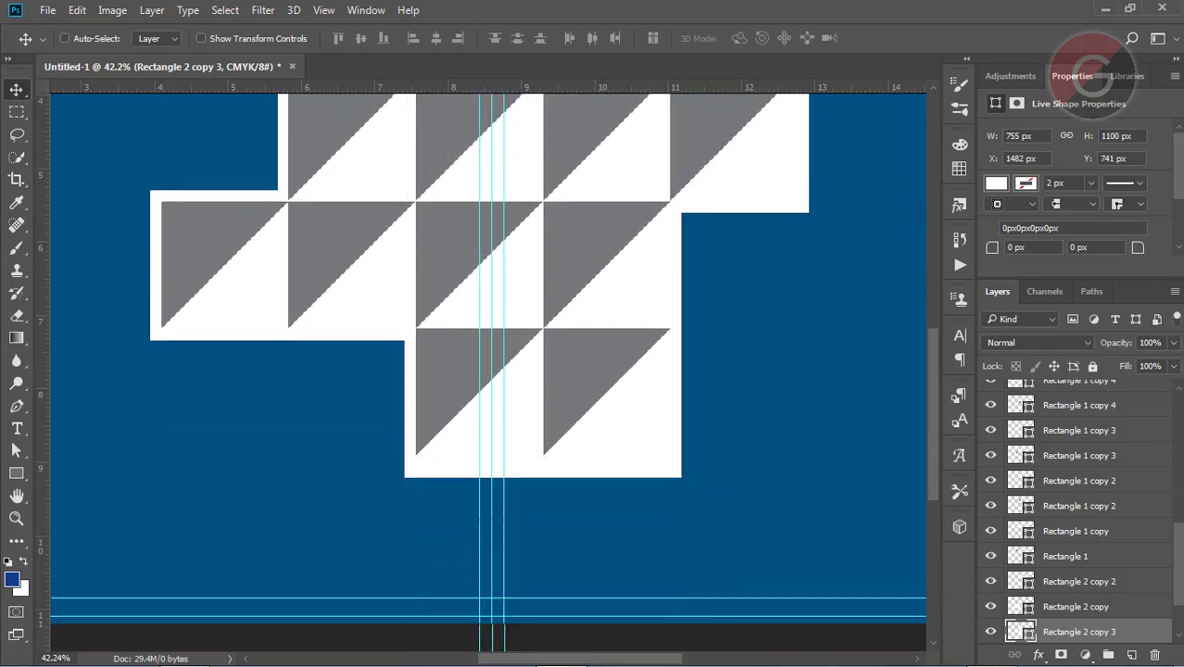
- Check the lower backing rectangle's alignment at a temporary 59% opacity, restore it to 100% and place it at Y 742 px
{"action": "left_click", "coordinate": [1175, 347]}
{"action": "left_click_drag", "start_coordinate": [1142, 362], "coordinate": [1138, 361]}
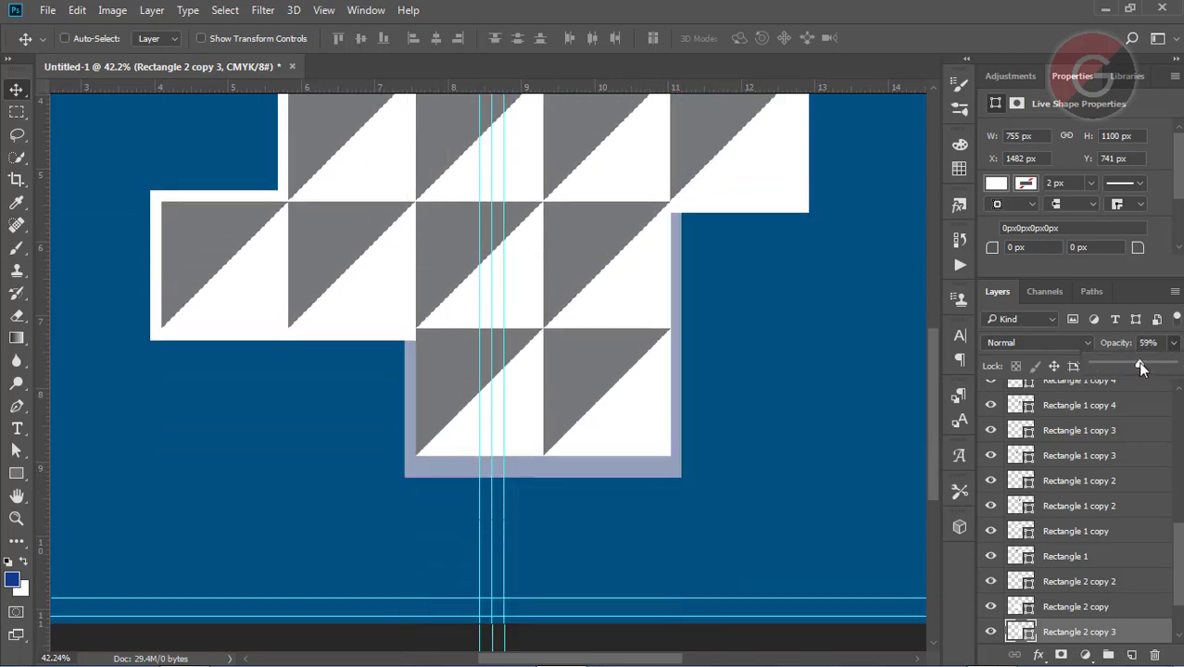
{"action": "scroll", "coordinate": [634, 417], "scroll_direction": "up", "scroll_amount": 3}
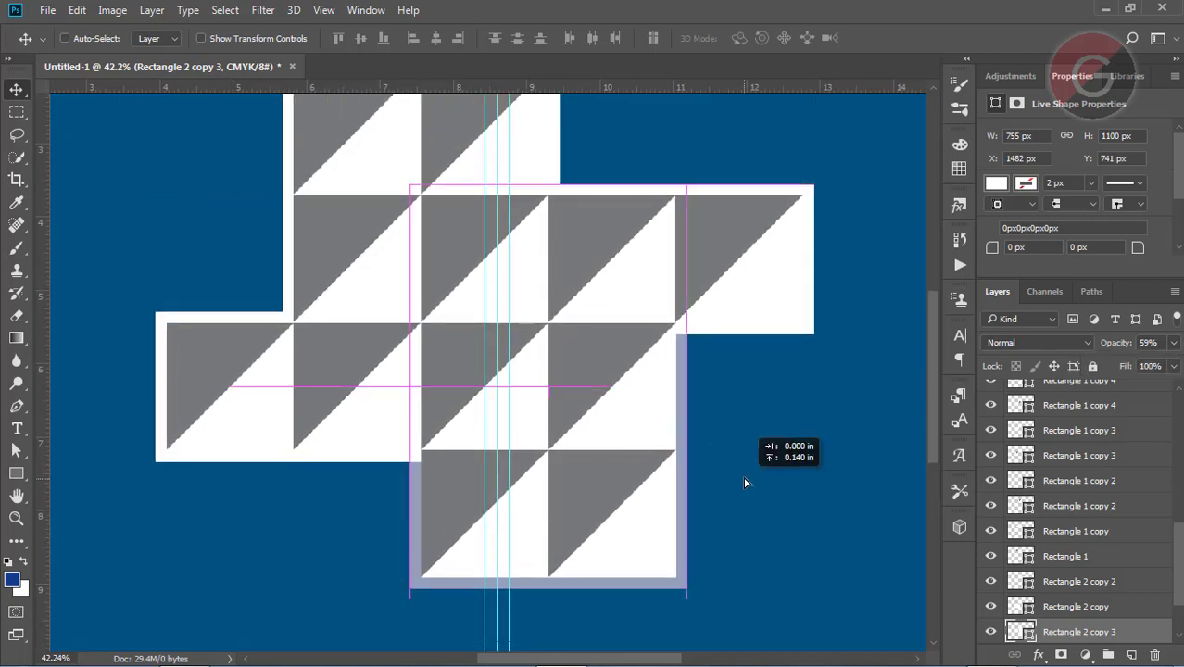
{"action": "left_click_drag", "start_coordinate": [742, 482], "coordinate": [746, 482]}
{"action": "key", "text": "ctrl+t"}
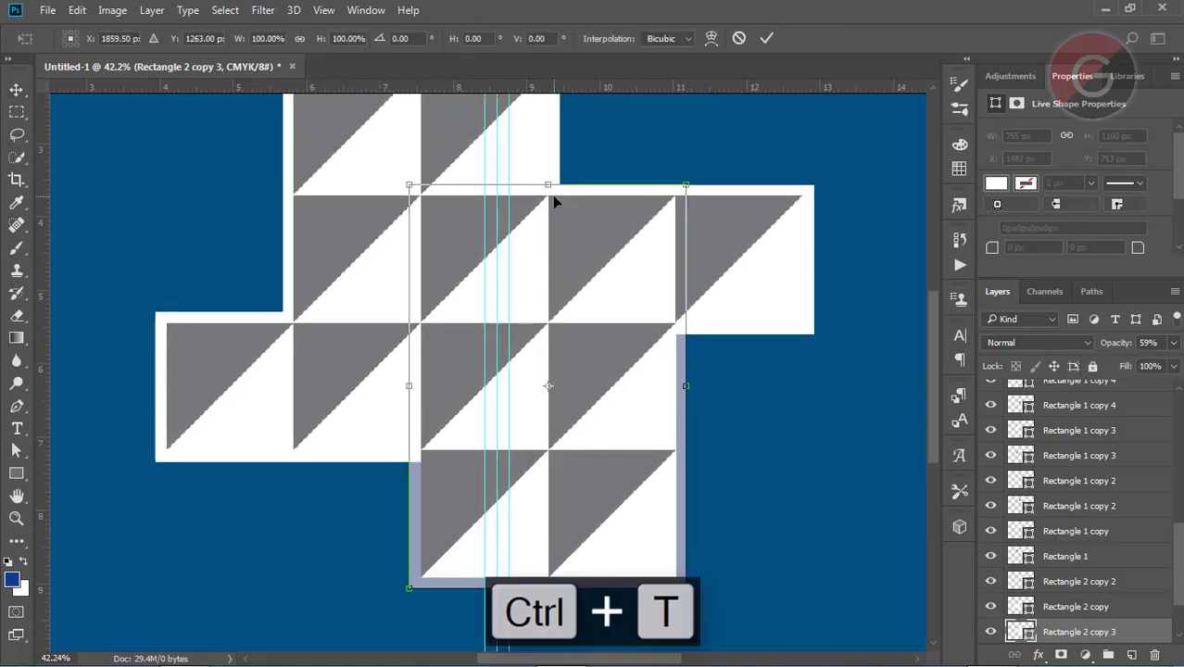
{"action": "key", "text": "Return"}
{"action": "left_click", "coordinate": [1173, 344]}
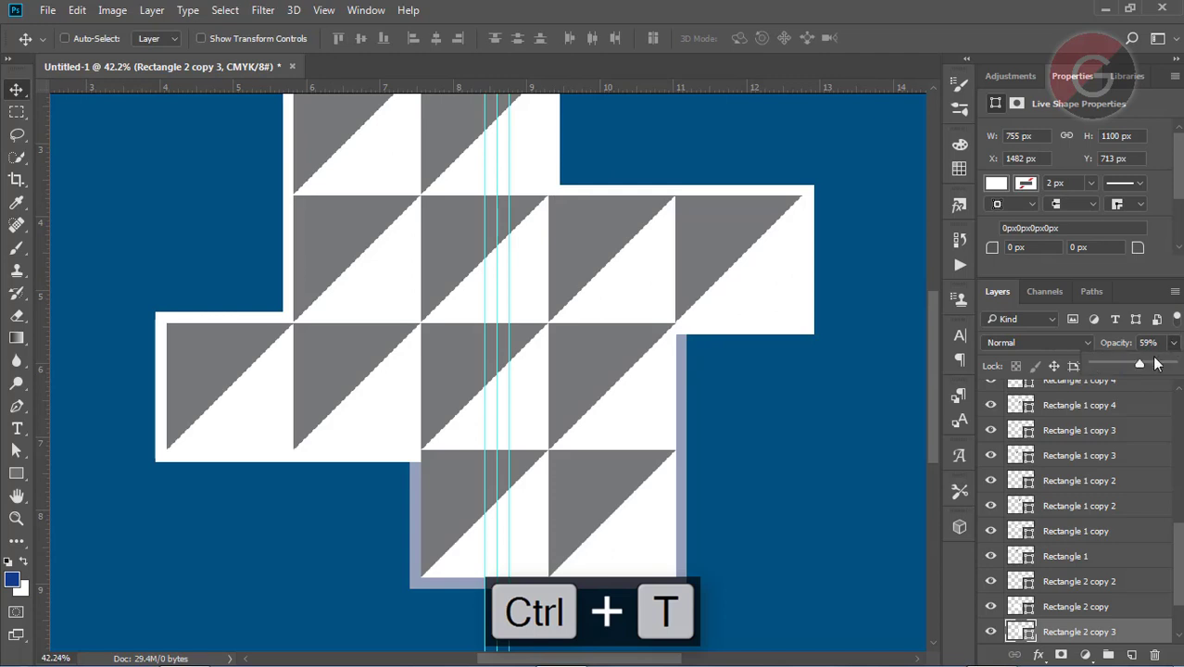
{"action": "left_click_drag", "start_coordinate": [661, 336], "coordinate": [667, 348]}
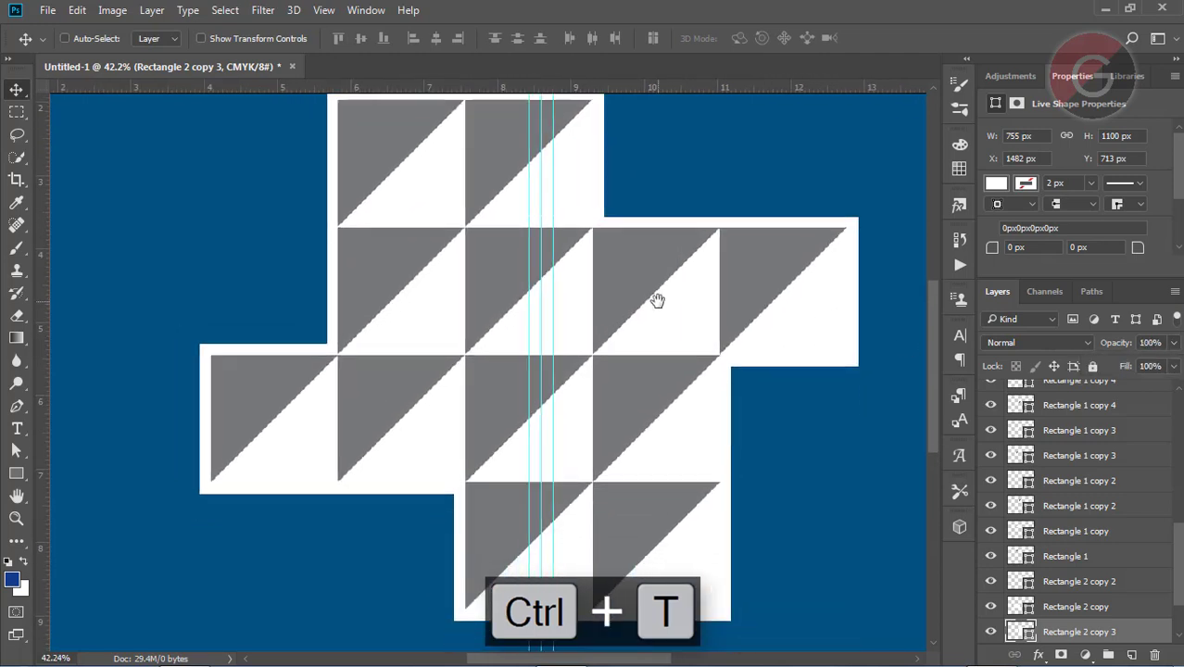
{"action": "left_click_drag", "start_coordinate": [602, 183], "coordinate": [603, 148]}
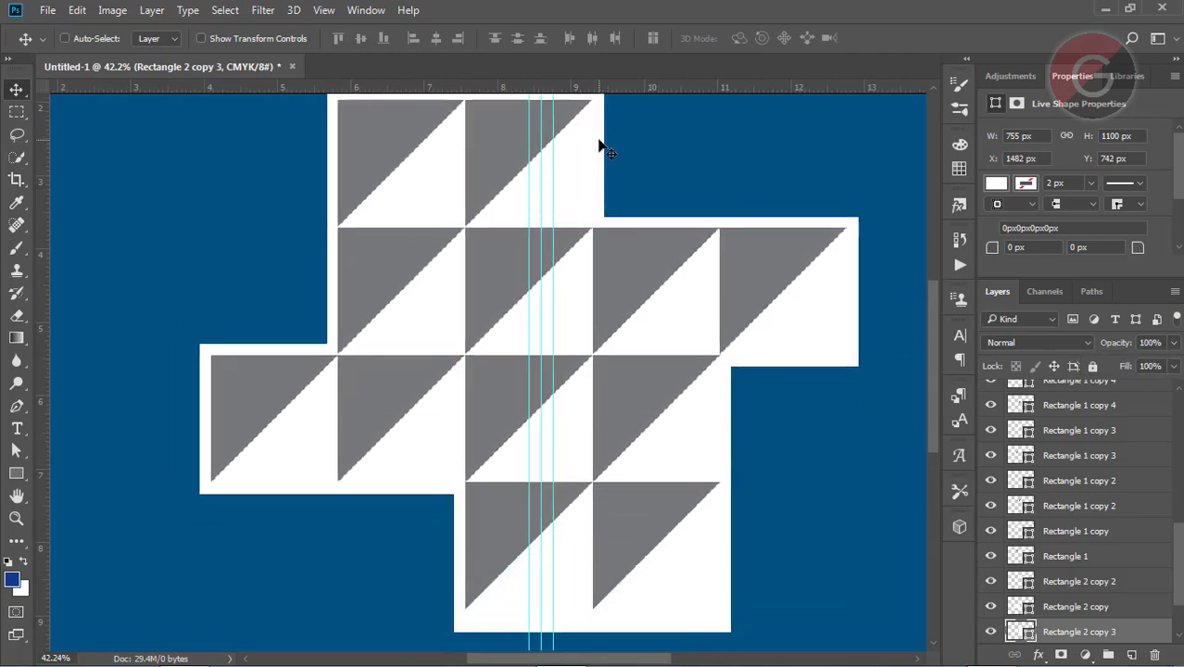
{"action": "scroll", "coordinate": [1178, 612], "scroll_direction": "down", "scroll_amount": 3}
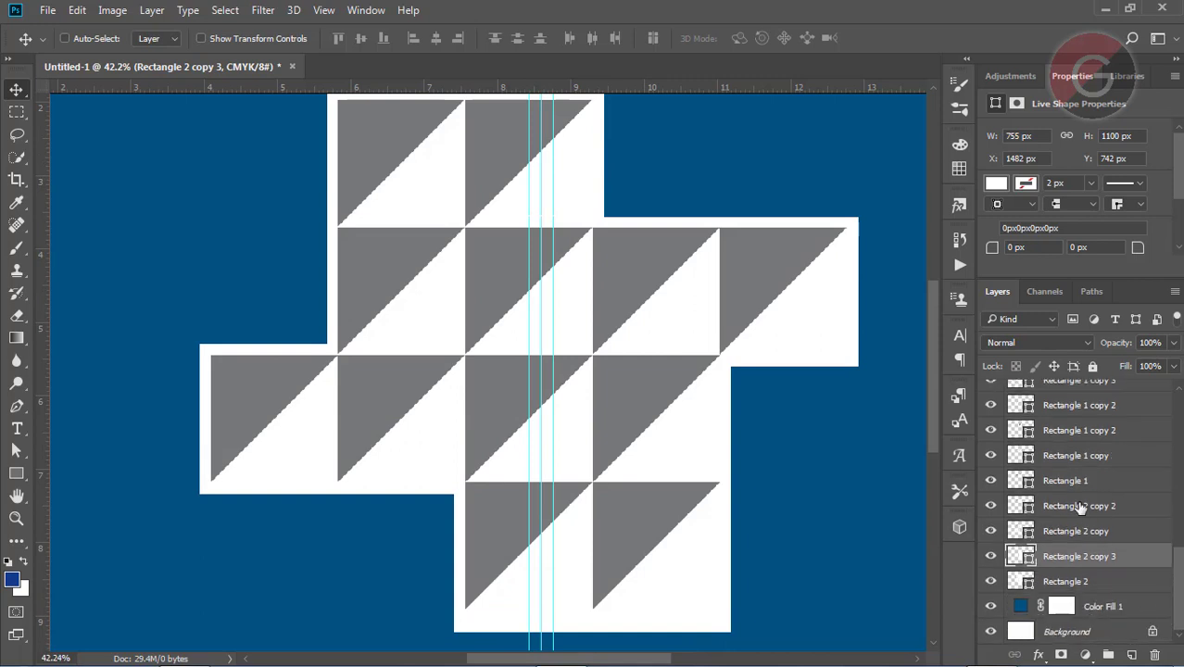
{"action": "left_click", "coordinate": [1073, 483]}
{"action": "left_click", "coordinate": [1086, 582], "text": "shift"}
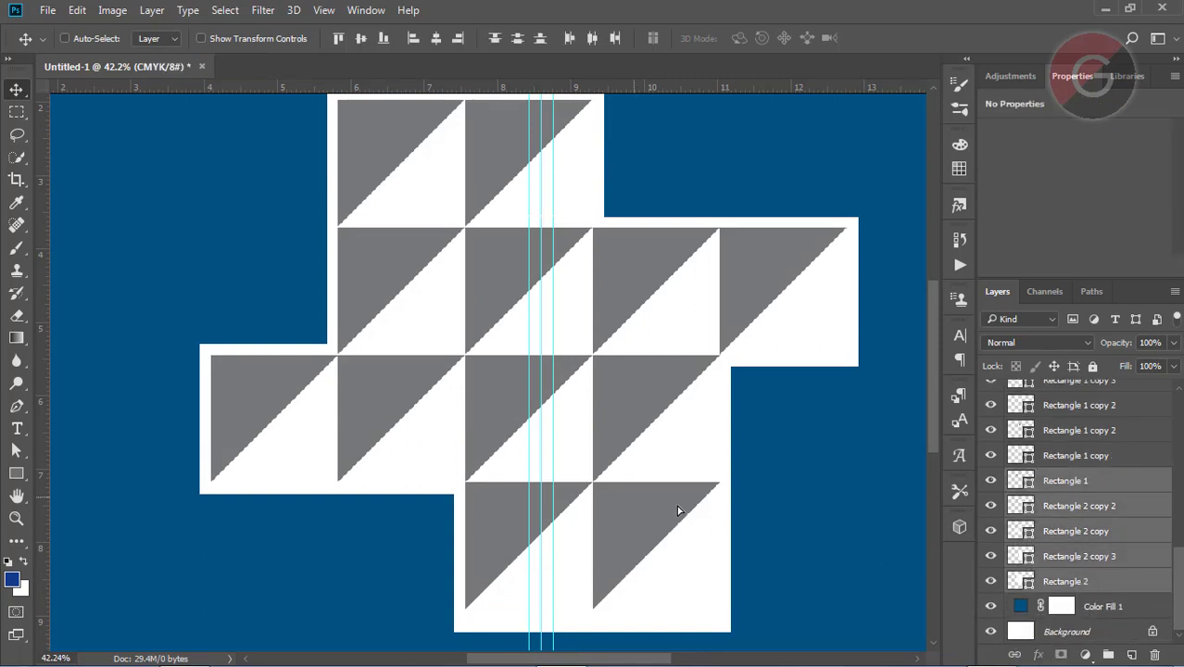
{"action": "left_click_drag", "start_coordinate": [677, 505], "coordinate": [251, 429]}
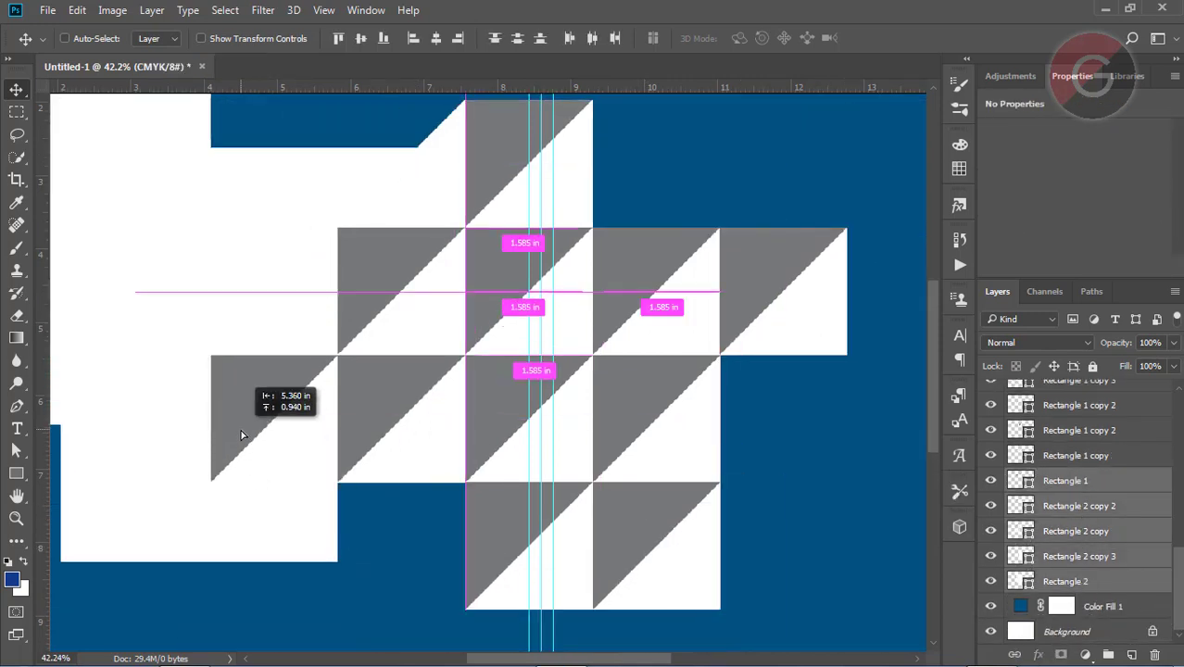
{"action": "key", "text": "ctrl+z"}
{"action": "key", "text": "ctrl+z"}
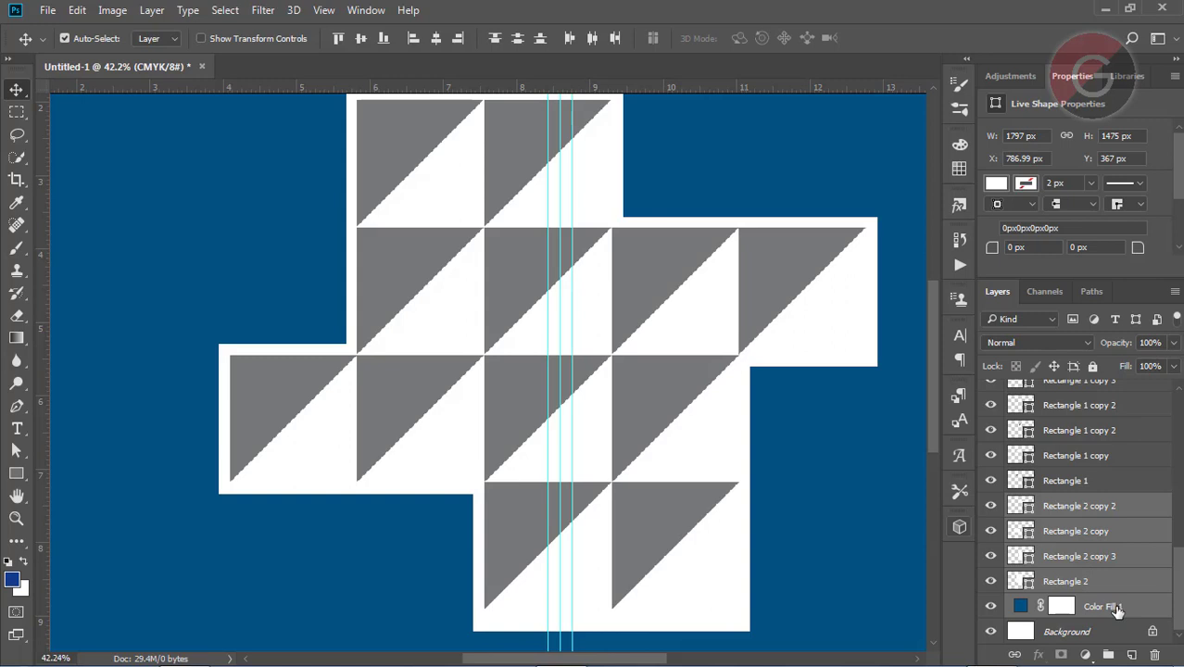
- Merge the four white backing rectangles into a single shape layer
{"action": "right_click", "coordinate": [1073, 515]}
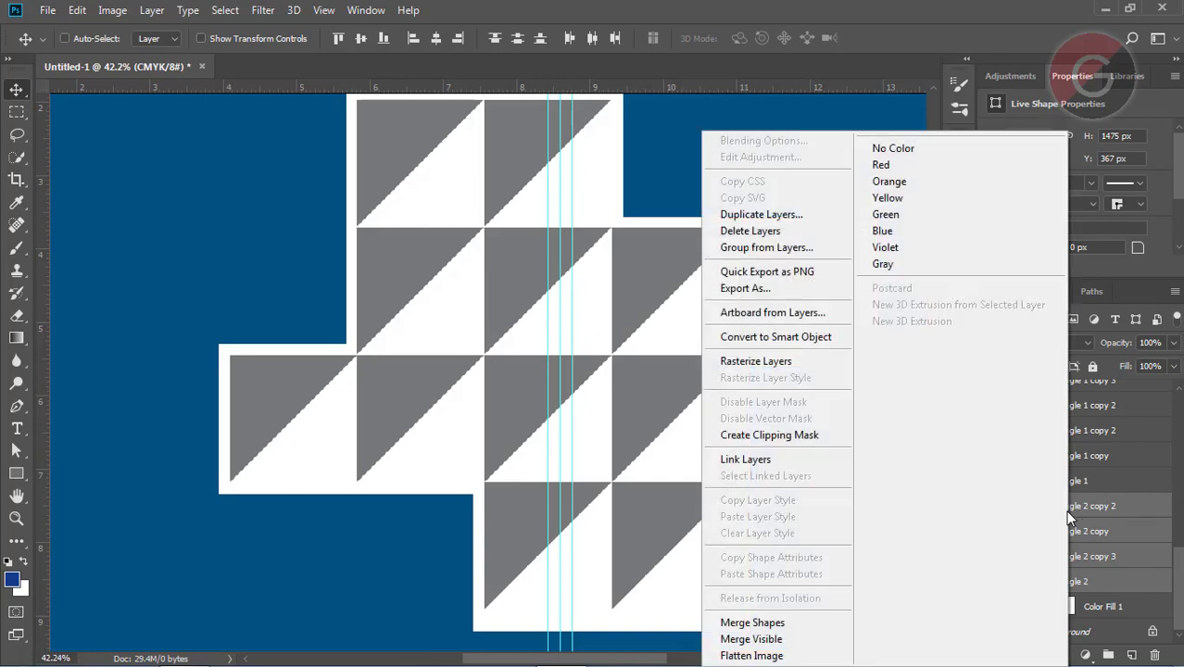
{"action": "left_click", "coordinate": [770, 625]}
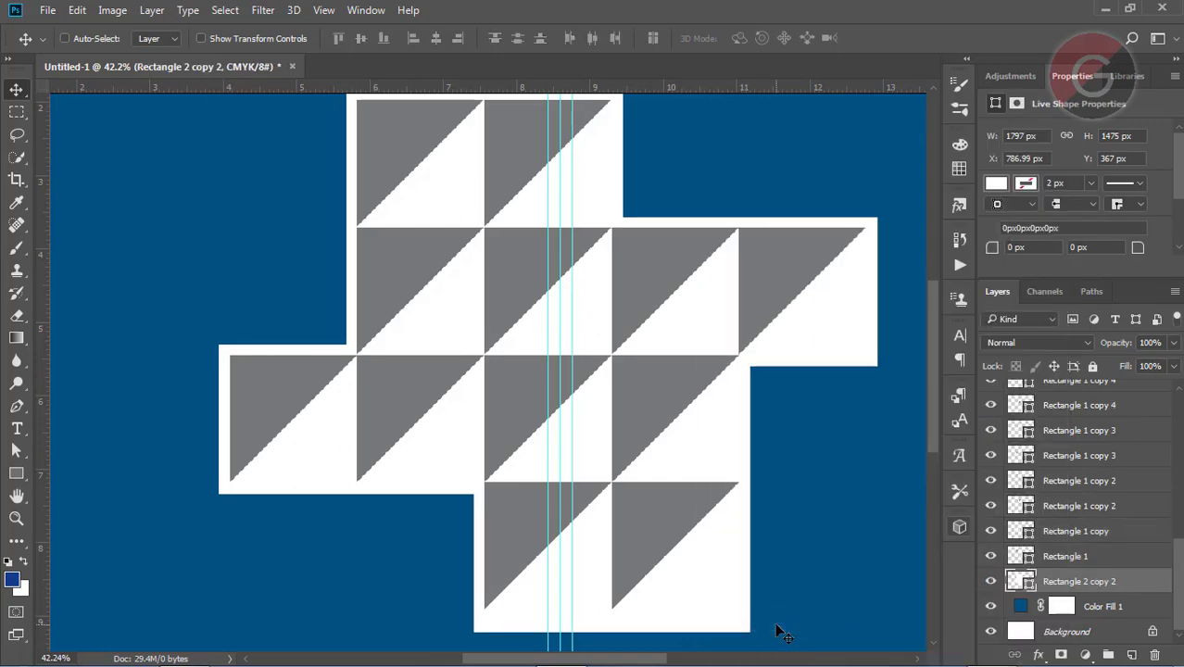
- Select all the triangle layers from Rectangle 1 upward, rasterize them and merge them into one layer
{"action": "left_click", "coordinate": [1110, 561]}
{"action": "scroll", "coordinate": [1179, 575], "scroll_direction": "up", "scroll_amount": 5}
{"action": "left_click", "coordinate": [1080, 439], "text": "shift"}
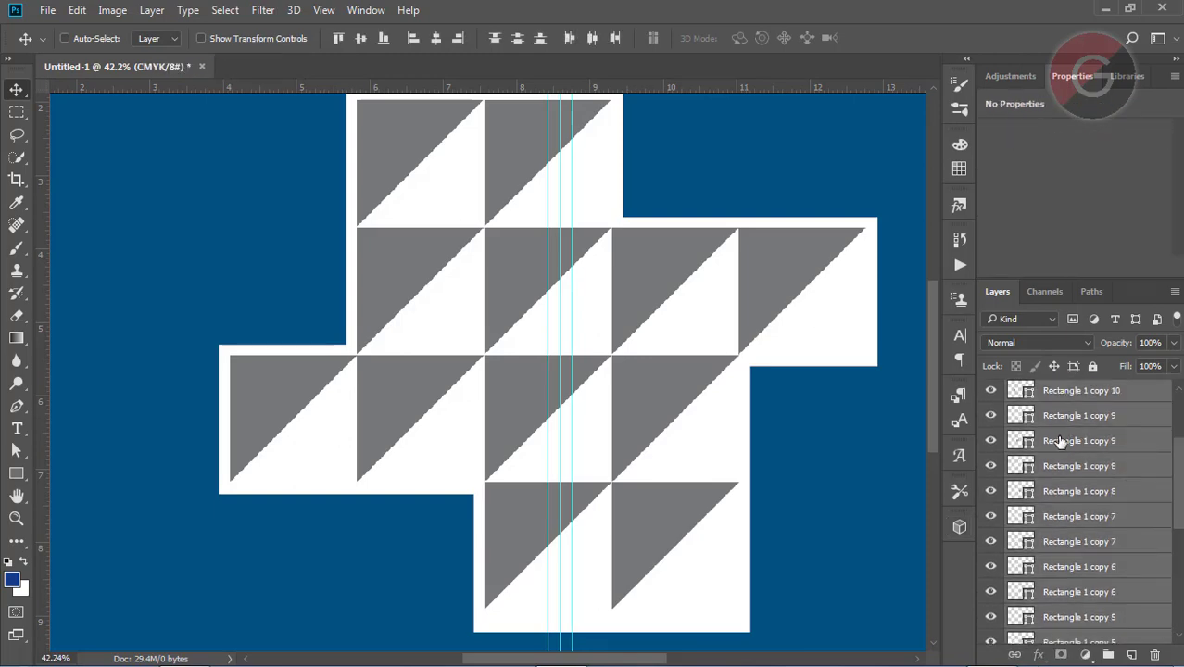
{"action": "right_click", "coordinate": [1080, 439]}
{"action": "left_click", "coordinate": [732, 361]}
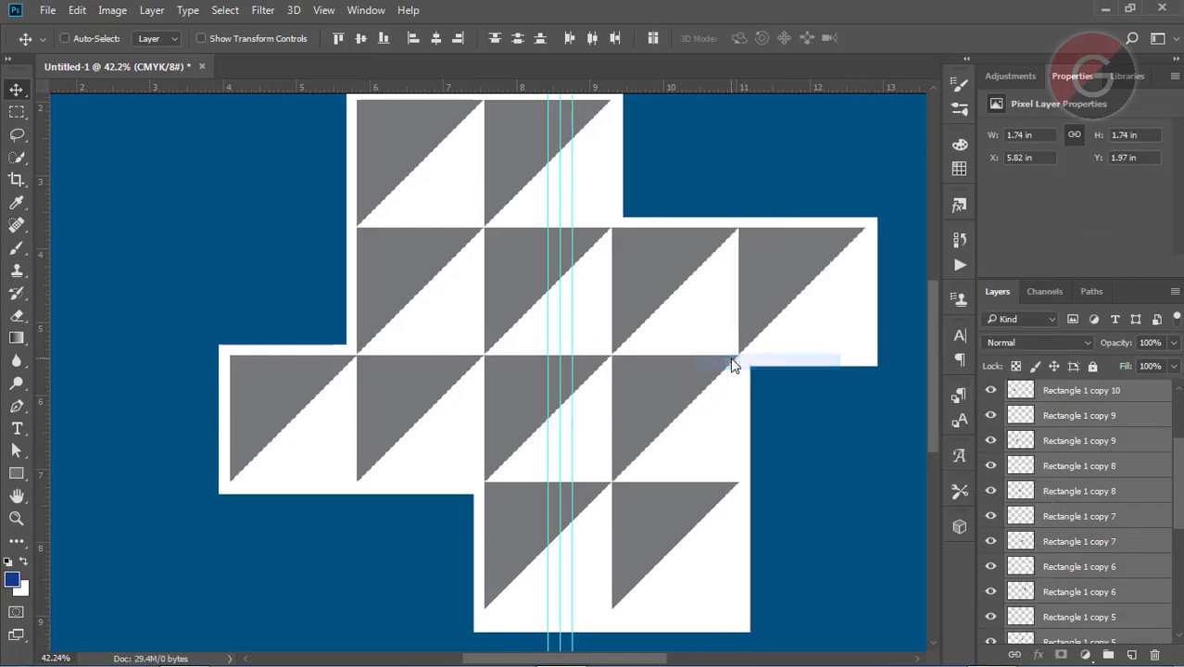
{"action": "right_click", "coordinate": [1088, 423]}
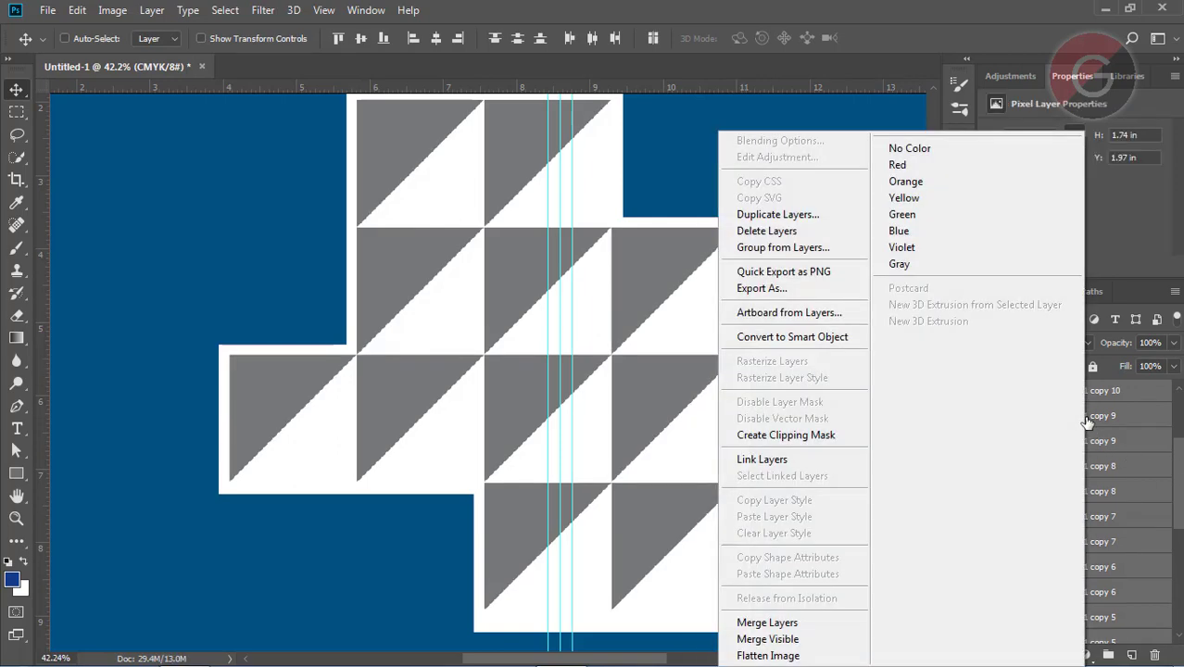
{"action": "left_click", "coordinate": [762, 625]}
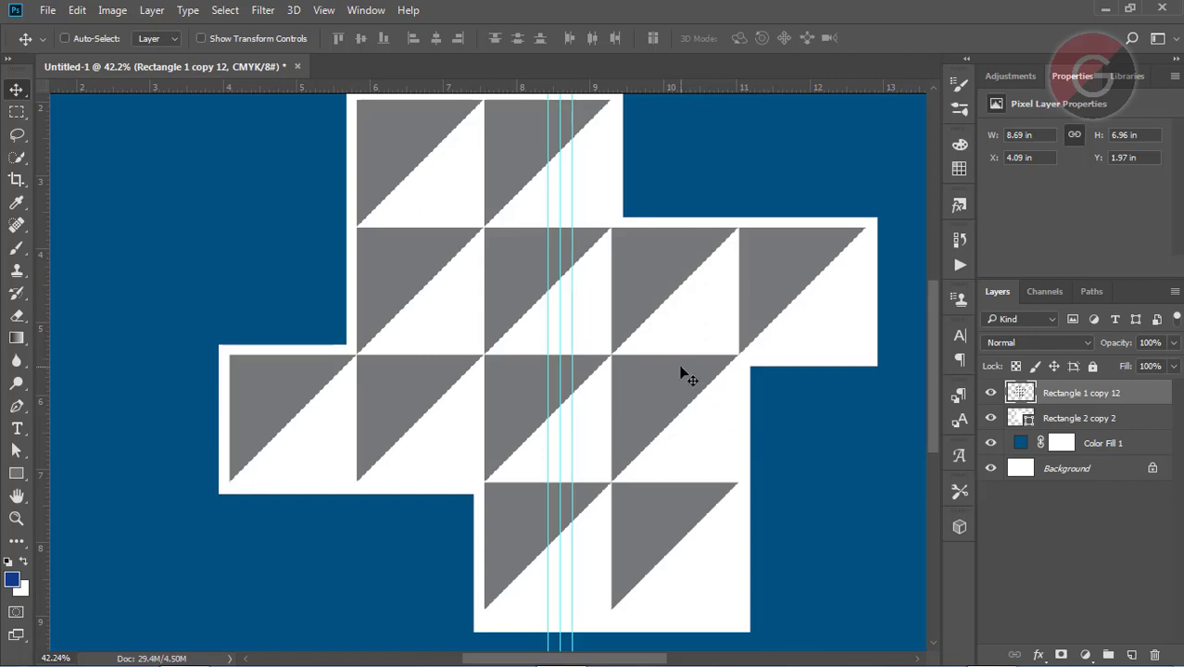
- Select the merged triangle and backing layers together and move the mosaic horizontally to the right page, up to its inner edge guide
{"action": "key", "text": "ctrl+minus"}
{"action": "key", "text": "ctrl+minus"}
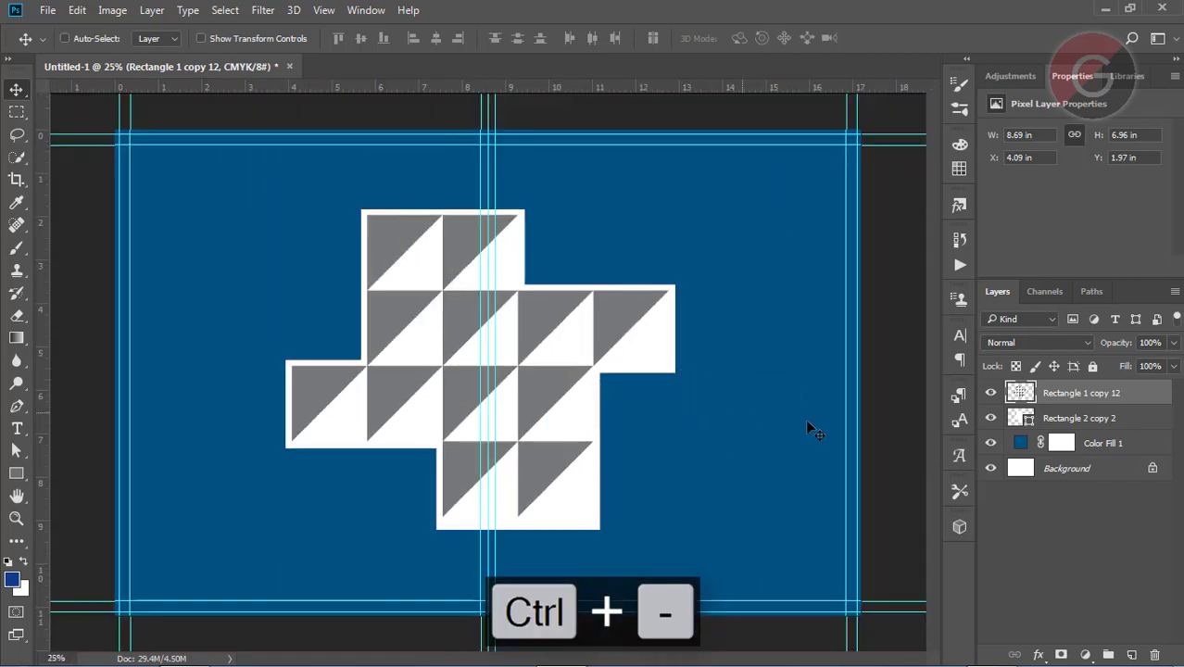
{"action": "left_click", "coordinate": [1062, 420], "text": "shift"}
{"action": "left_click_drag", "start_coordinate": [570, 473], "coordinate": [741, 470]}
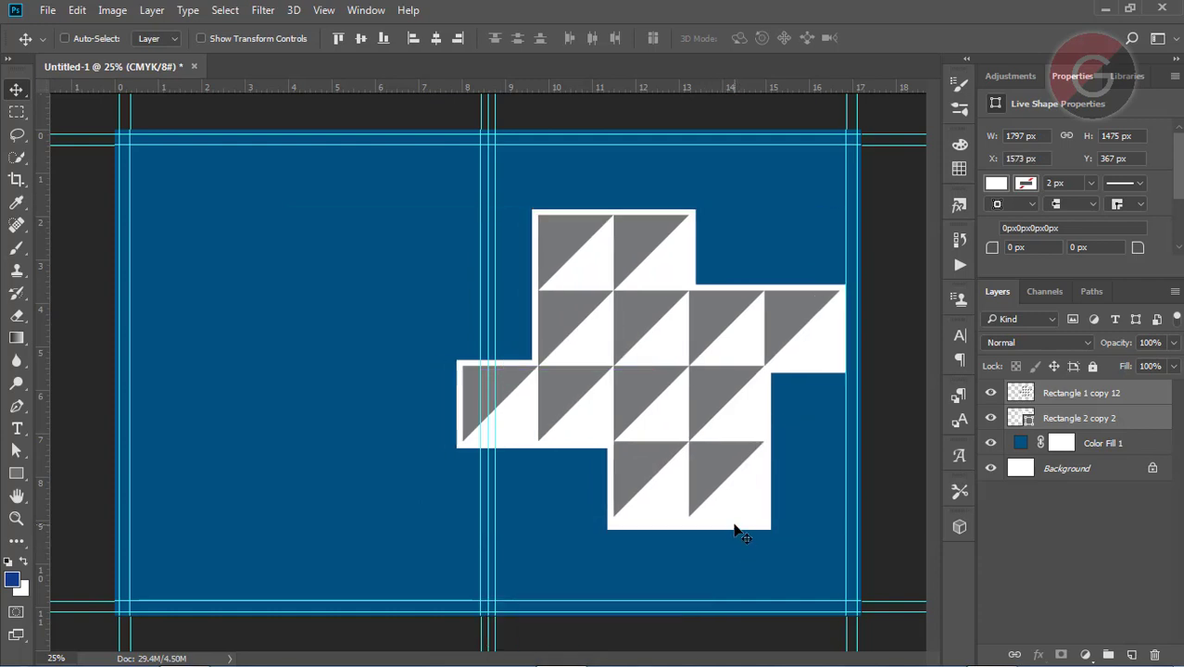
- Rotate the mosaic and its backing 45° clockwise and shift them right until the corner meets the page edge
{"action": "key", "text": "ctrl+t"}
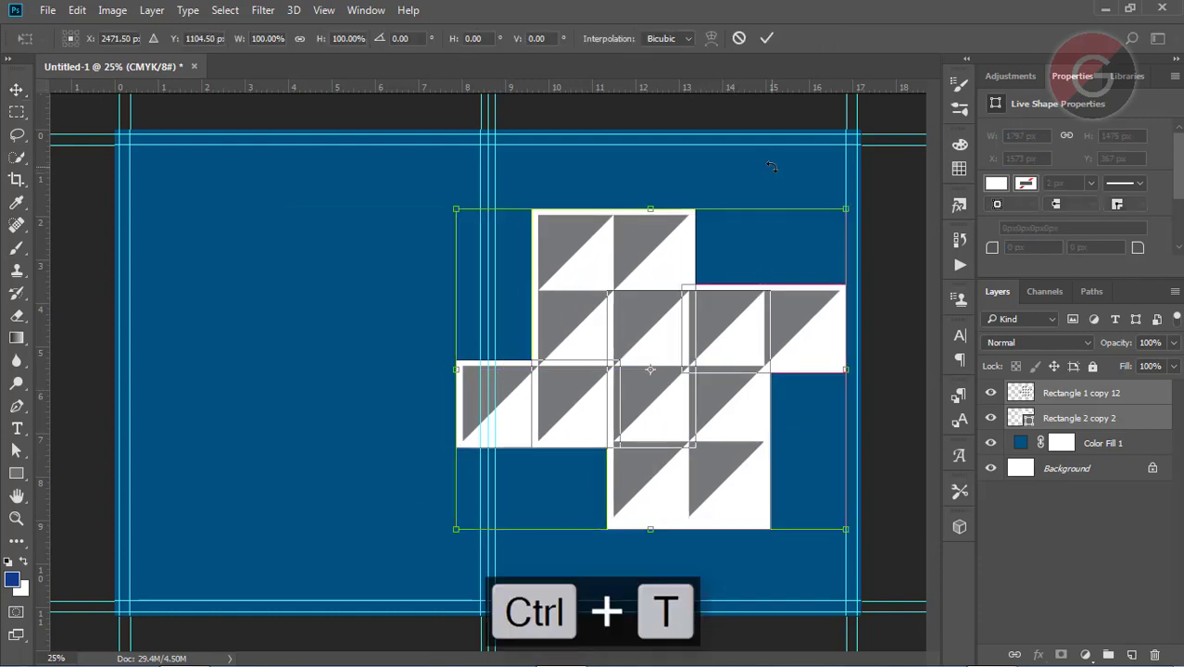
{"action": "left_click_drag", "start_coordinate": [771, 166], "coordinate": [849, 294]}
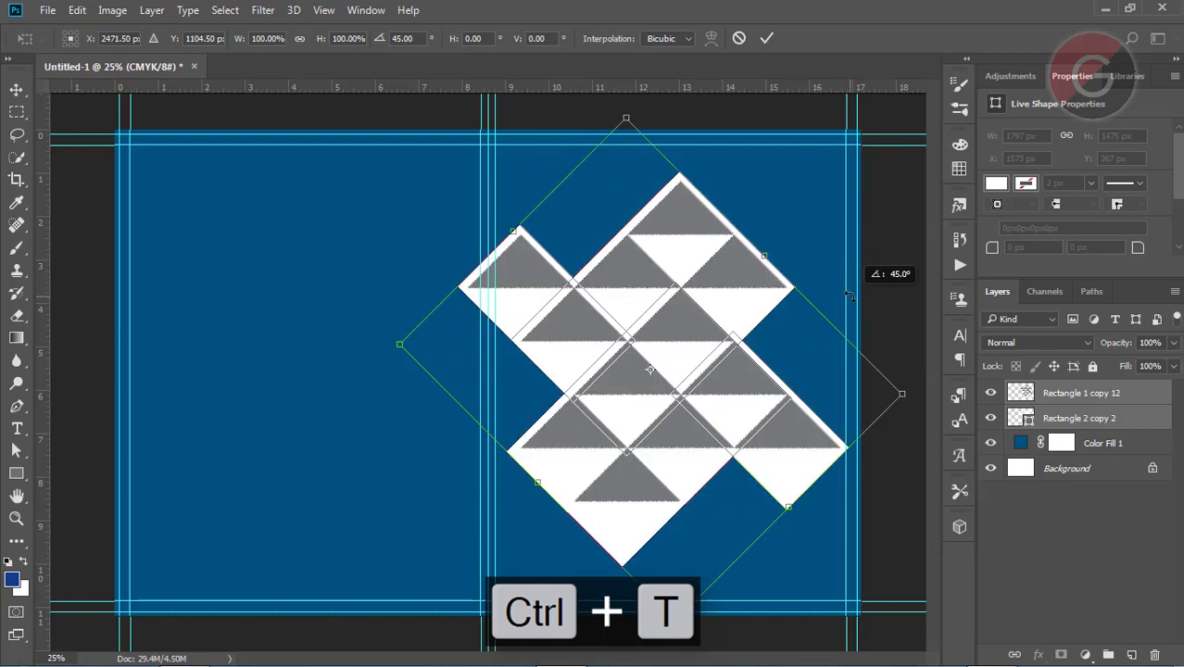
{"action": "left_click_drag", "start_coordinate": [793, 465], "coordinate": [812, 466]}
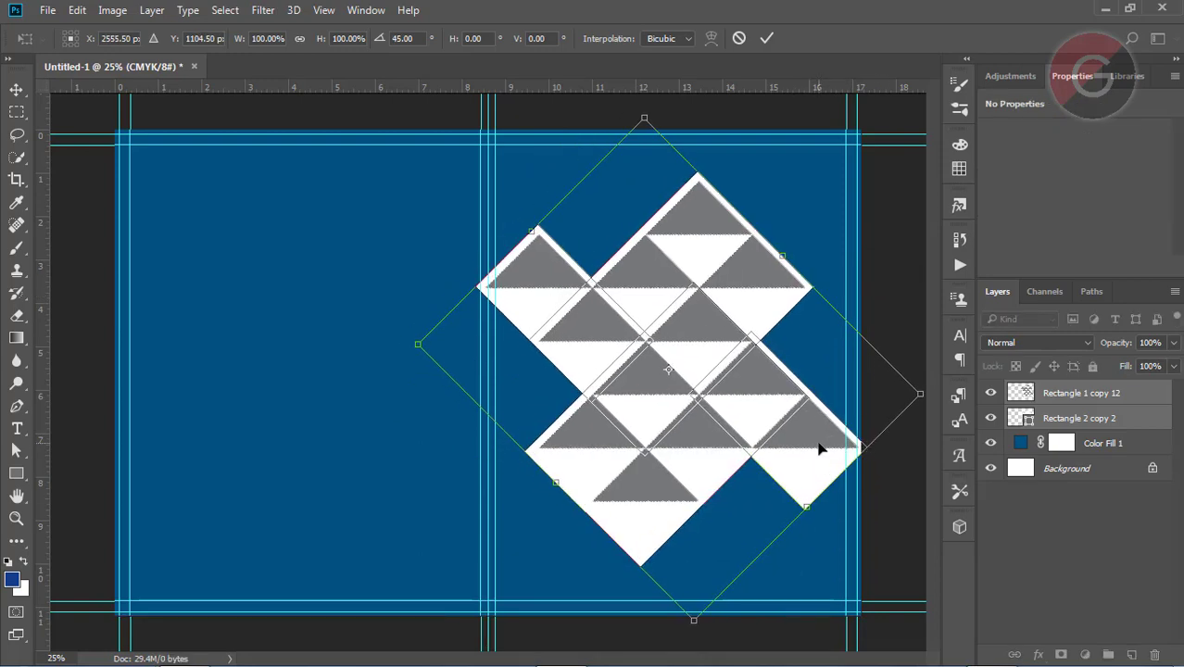
{"action": "key", "text": "Return"}
- Duplicate the merged triangle layer as "Rectangle 2 copy 13" and place the duplicate directly beneath the original layer
{"action": "left_click", "coordinate": [1082, 397]}
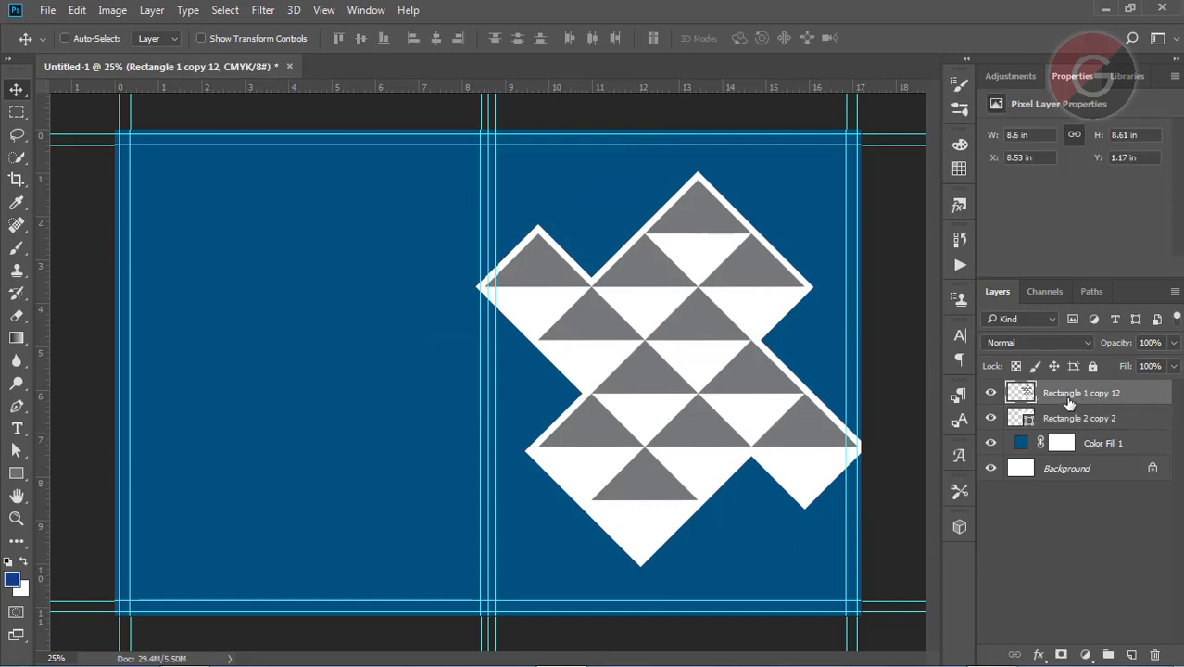
{"action": "right_click", "coordinate": [1070, 401]}
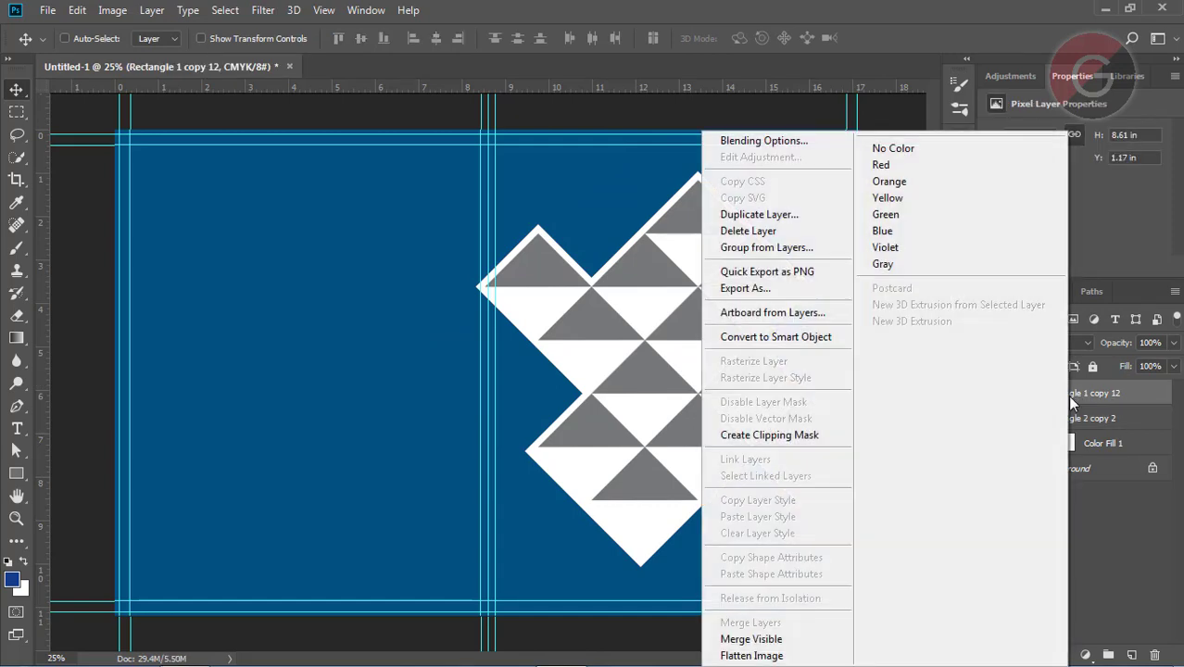
{"action": "left_click", "coordinate": [766, 211]}
{"action": "left_click", "coordinate": [562, 208]}
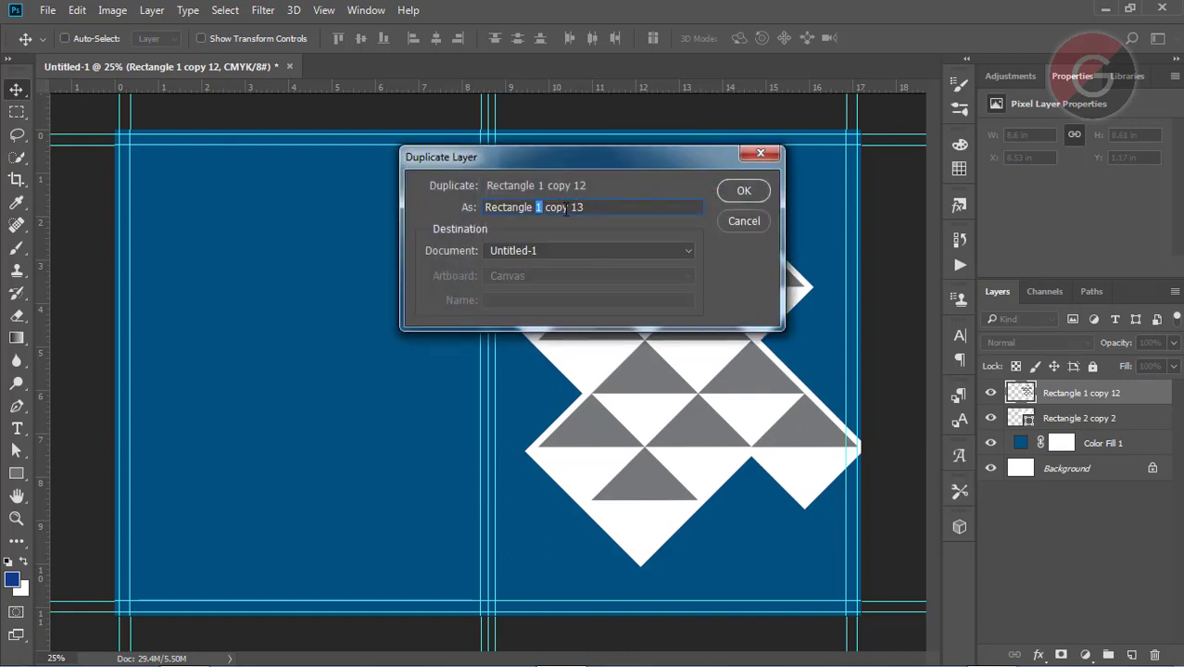
{"action": "type", "text": "2"}
{"action": "left_click", "coordinate": [745, 191]}
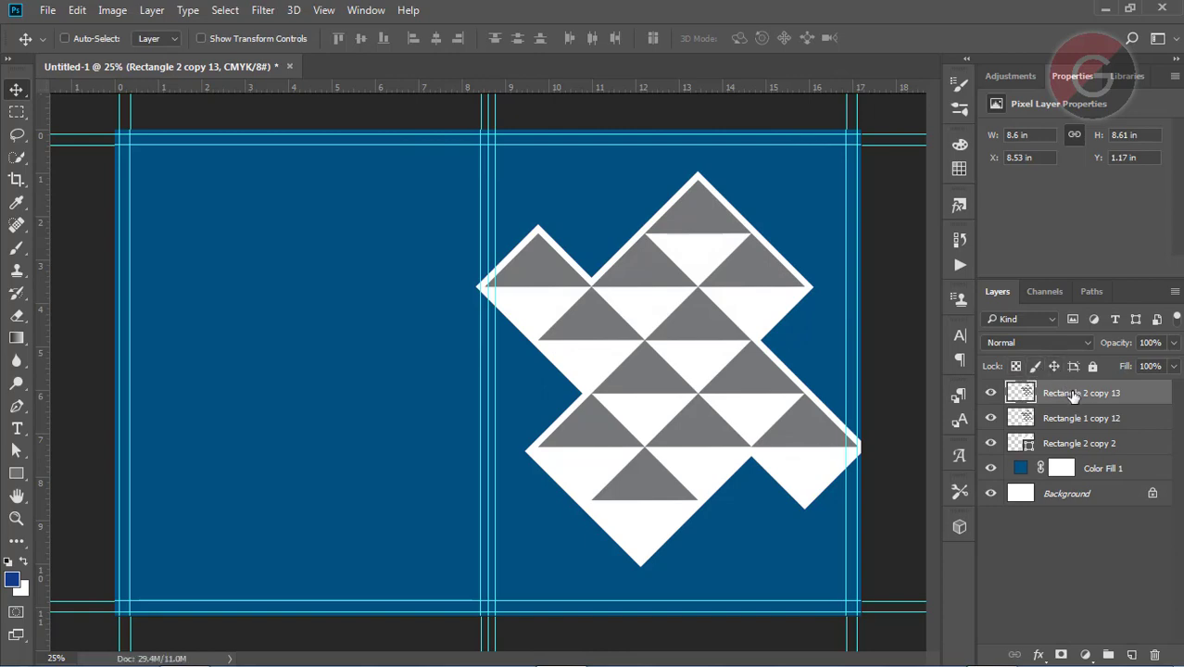
{"action": "left_click_drag", "start_coordinate": [1071, 395], "coordinate": [1064, 430]}
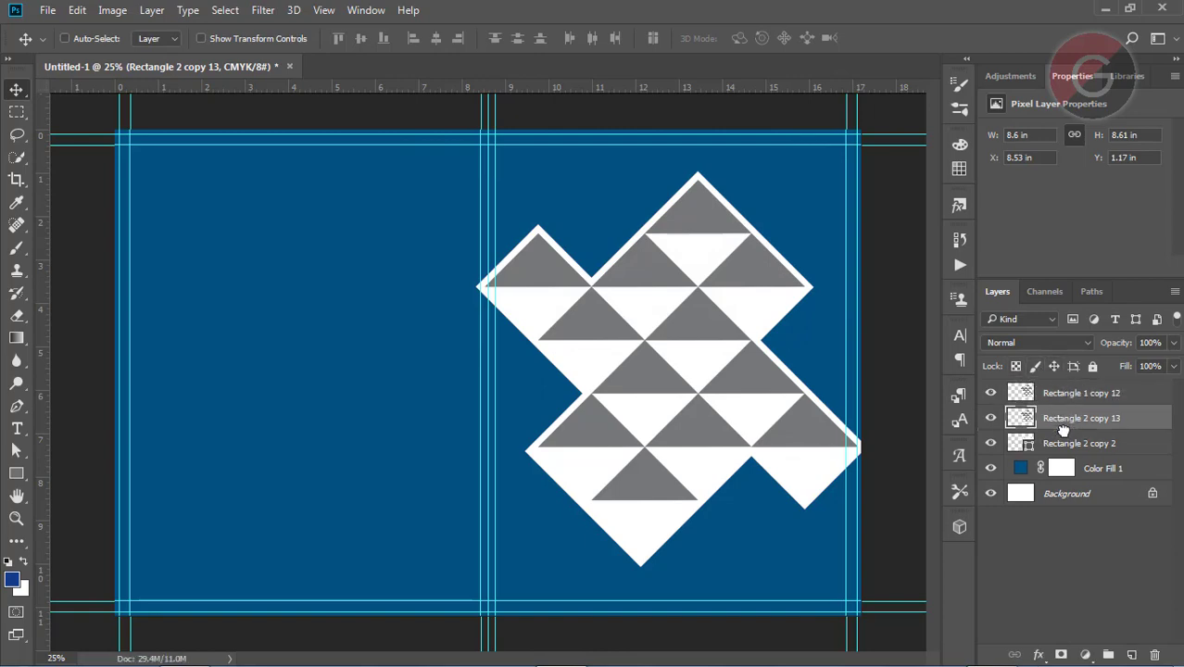
- Brighten the duplicated triangle layer with Levels until every triangle turns white, checking it with the original triangle layer hidden temporarily
{"action": "left_click", "coordinate": [102, 11]}
{"action": "mouse_move", "coordinate": [115, 52]}
{"action": "left_click", "coordinate": [356, 71]}
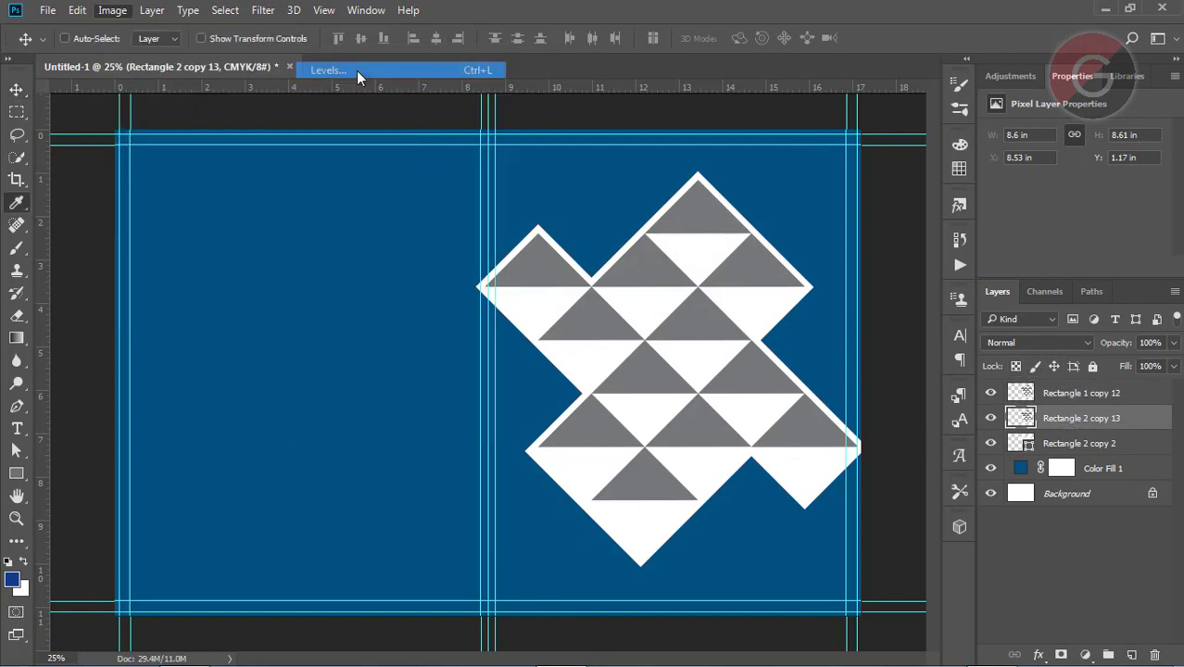
{"action": "left_click_drag", "start_coordinate": [900, 291], "coordinate": [752, 291]}
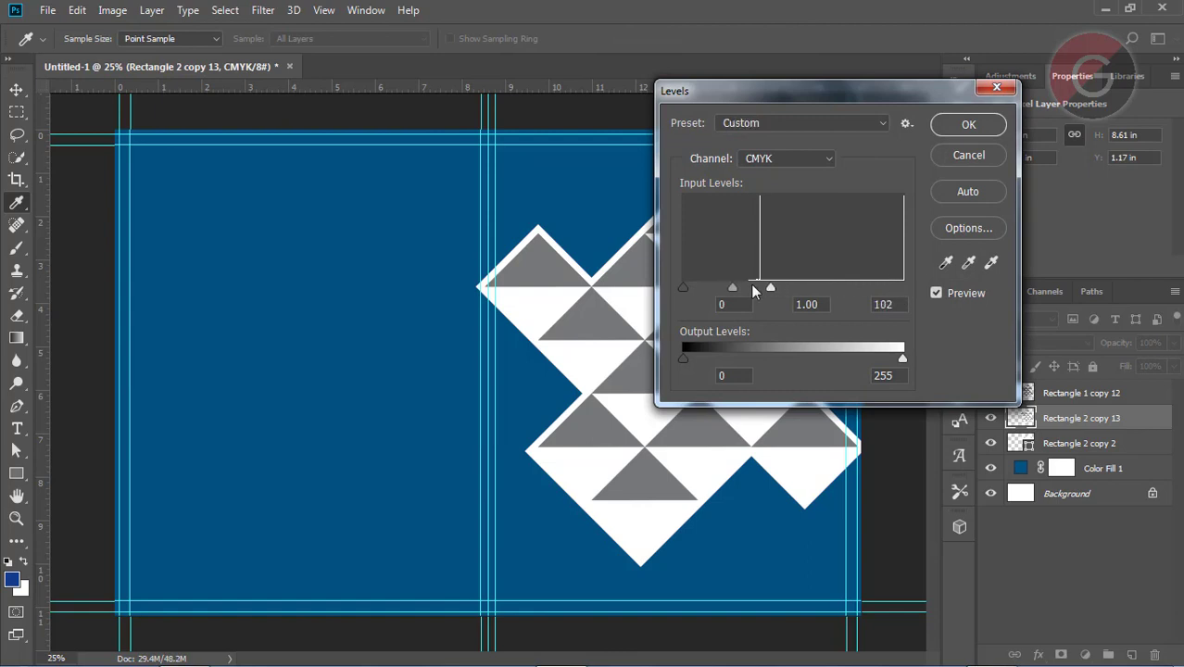
{"action": "left_click", "coordinate": [967, 124]}
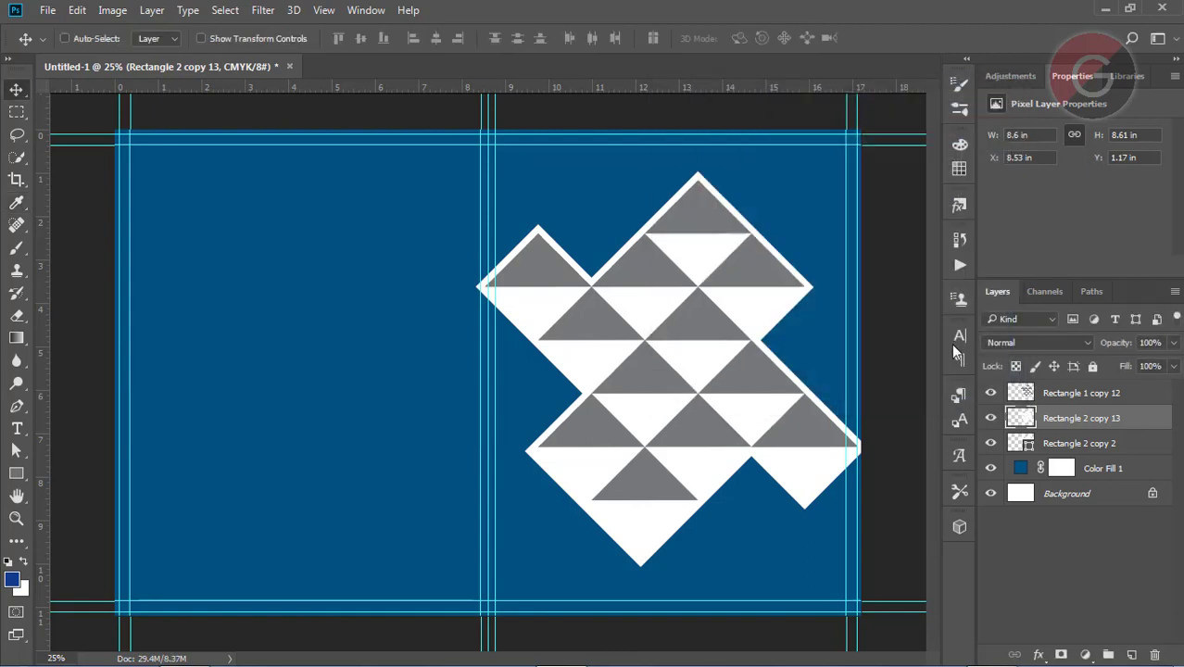
{"action": "left_click", "coordinate": [993, 393]}
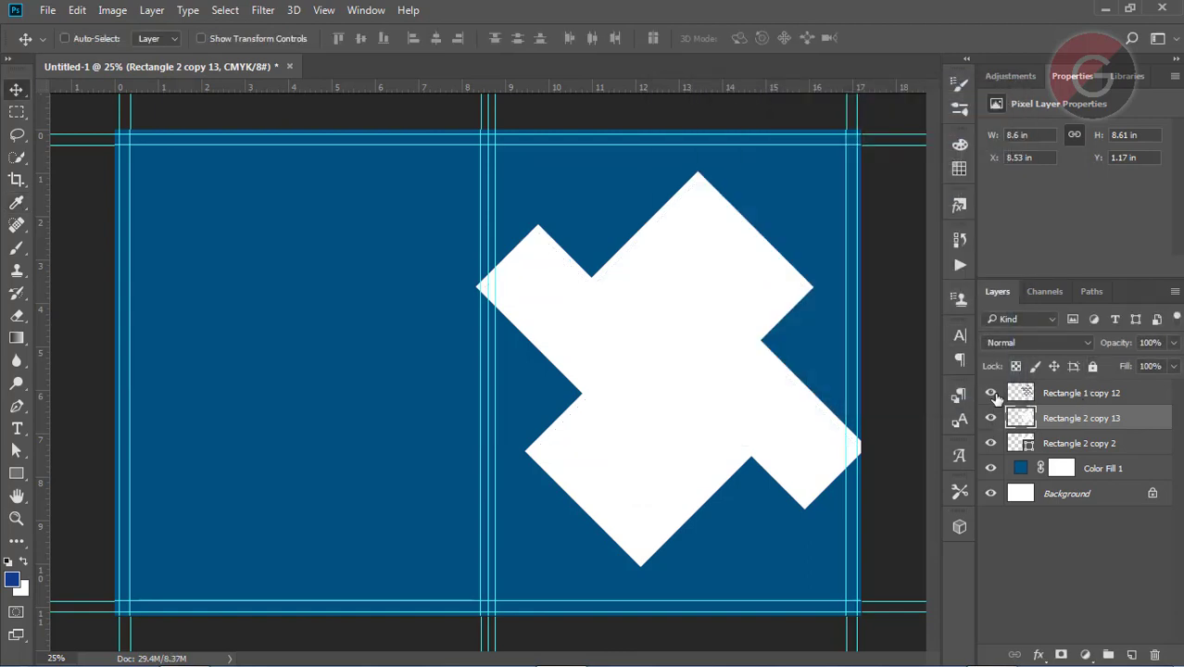
{"action": "left_click", "coordinate": [993, 393]}
- Select the three mosaic layers, scale them proportionally to about 72% and centre the mosaic slightly lower on the right page
{"action": "left_click", "coordinate": [1057, 442]}
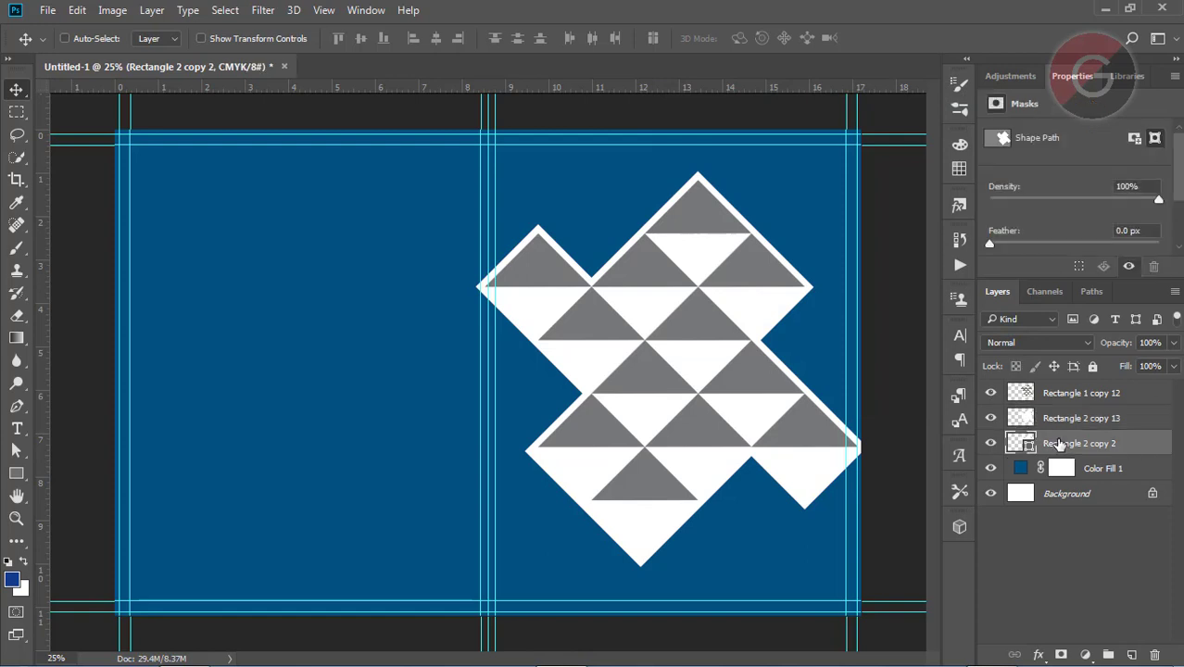
{"action": "left_click", "coordinate": [1067, 395], "text": "shift"}
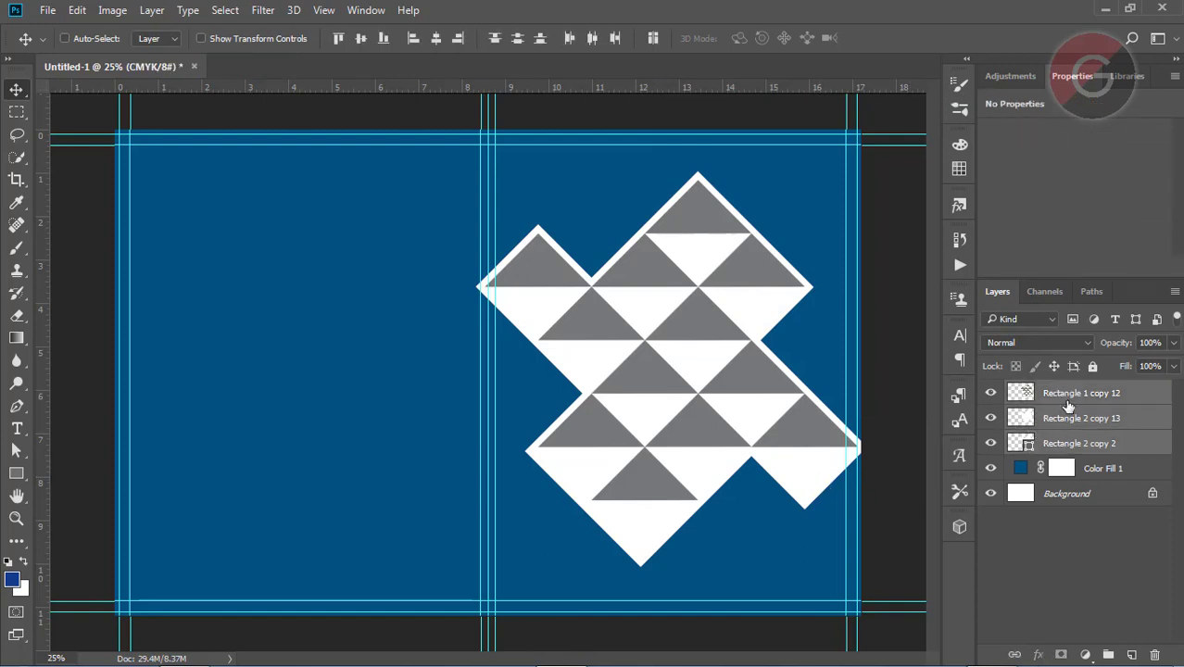
{"action": "left_click", "coordinate": [1069, 397]}
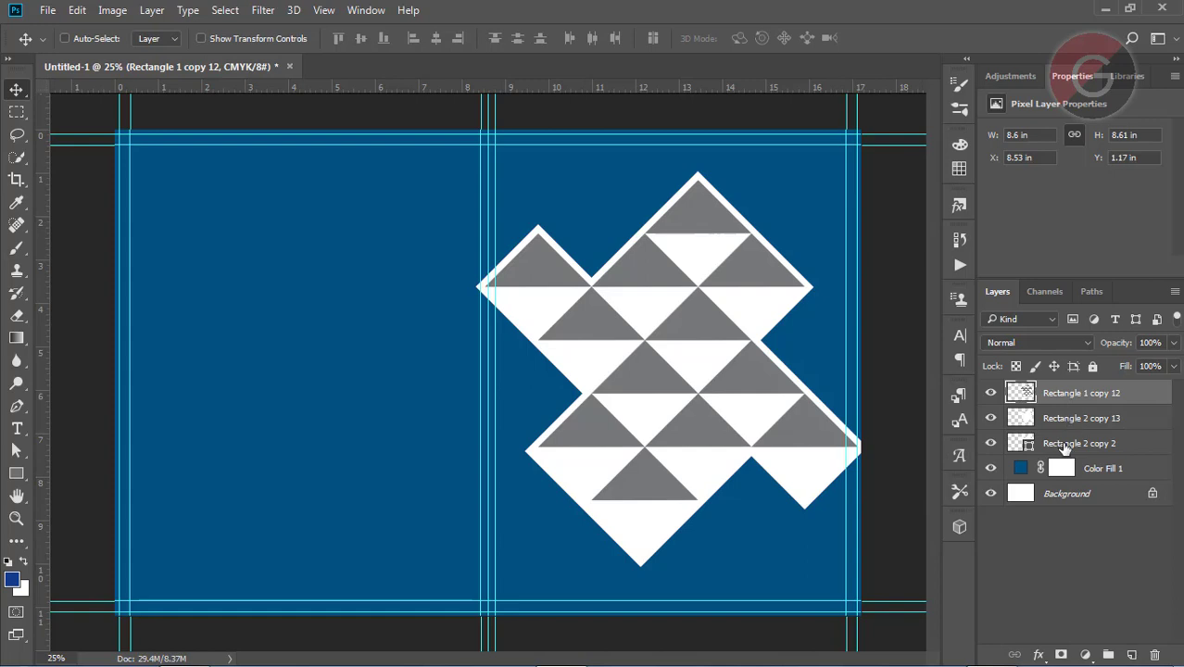
{"action": "left_click", "coordinate": [1064, 449], "text": "shift"}
{"action": "left_click_drag", "start_coordinate": [841, 446], "coordinate": [846, 447]}
{"action": "key", "text": "ctrl+t"}
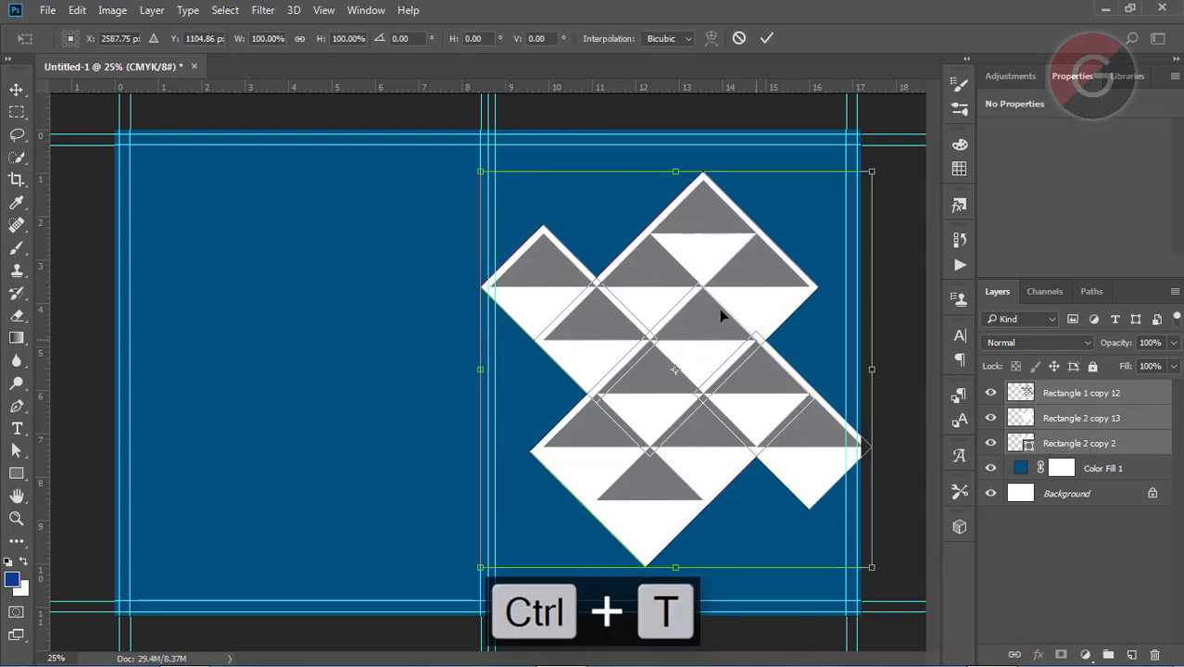
{"action": "left_click_drag", "start_coordinate": [477, 172], "coordinate": [519, 220]}
{"action": "left_click_drag", "start_coordinate": [729, 290], "coordinate": [728, 309]}
{"action": "mouse_move", "coordinate": [828, 235]}
{"action": "left_mouse_down"}
{"action": "mouse_move", "coordinate": [825, 253]}
{"action": "mouse_move", "coordinate": [817, 245]}
{"action": "left_mouse_up"}
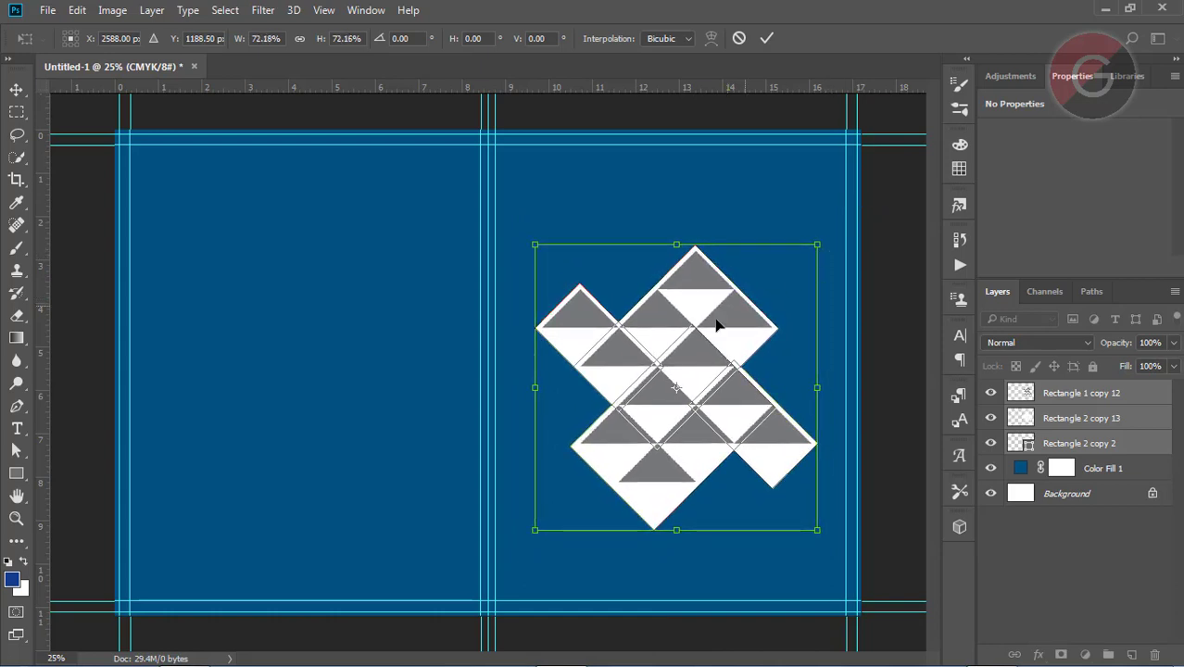
{"action": "key", "text": "Return"}
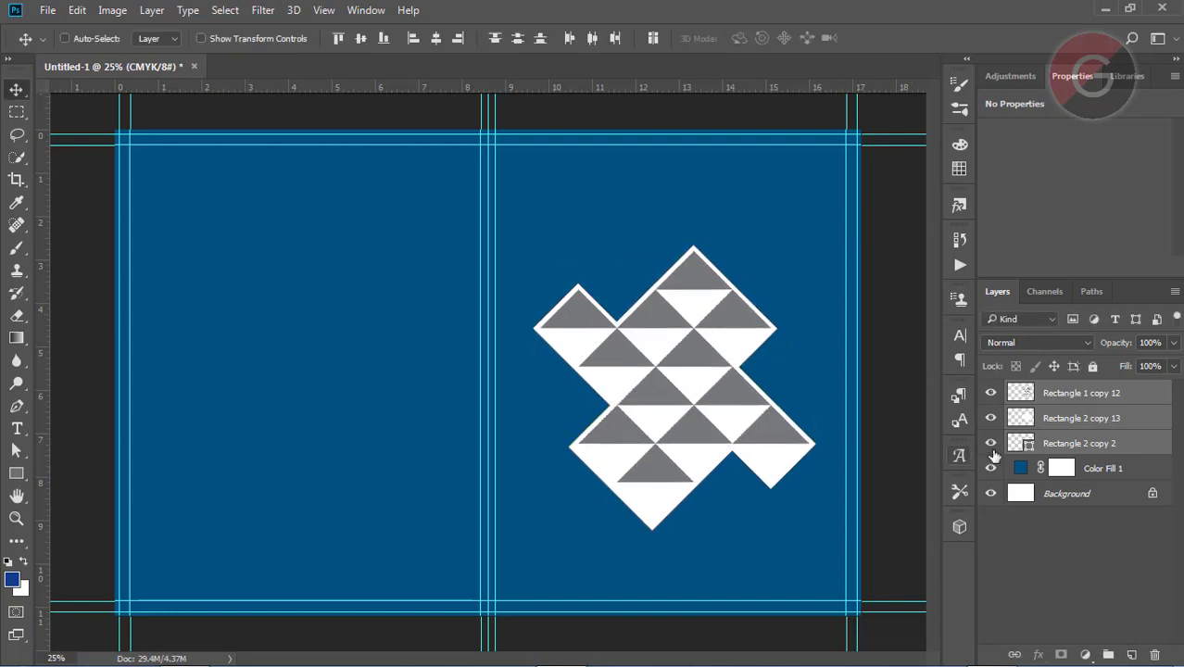
- Stretch the white backing shape's upper diagonal arm to the page's top edge and extend its lower arm slightly toward the right edge guide
{"action": "left_click", "coordinate": [1036, 448]}
{"action": "left_click", "coordinate": [991, 444]}
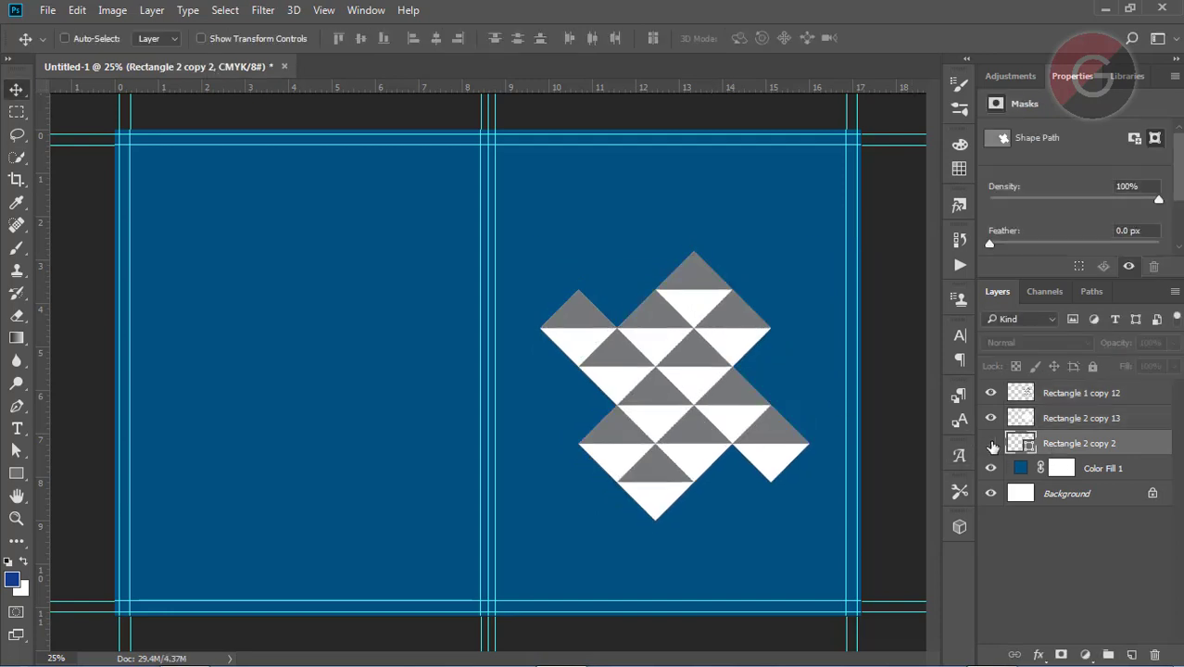
{"action": "left_click", "coordinate": [991, 444]}
{"action": "key", "text": "a"}
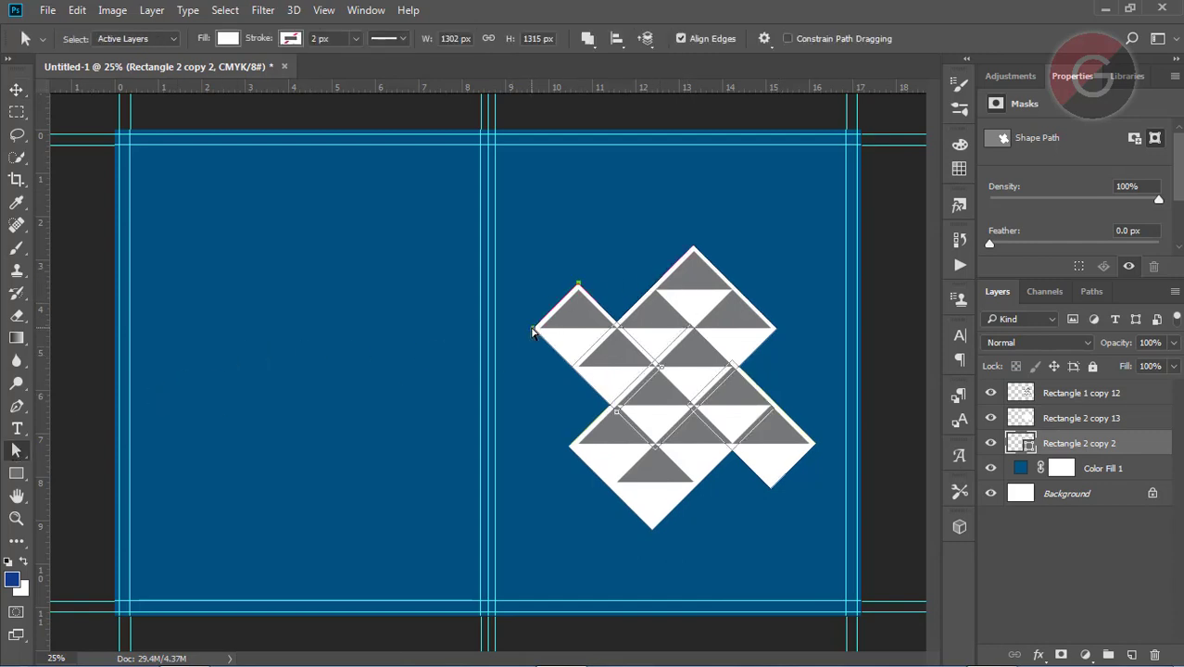
{"action": "left_click_drag", "start_coordinate": [533, 329], "coordinate": [373, 173]}
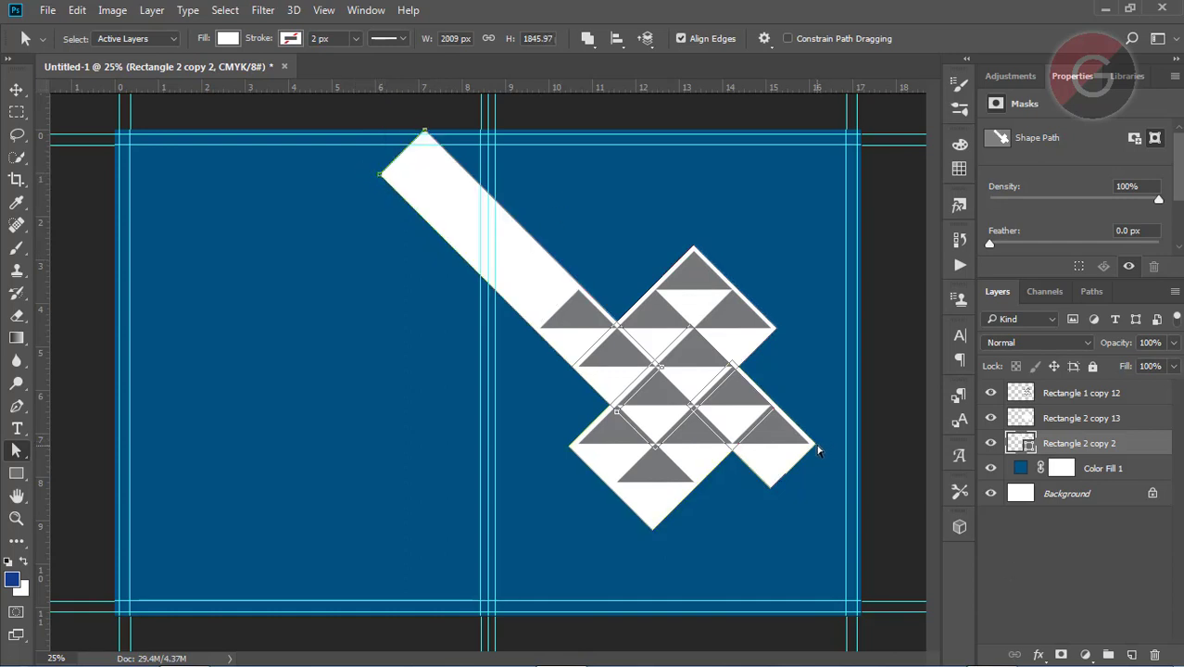
{"action": "left_click_drag", "start_coordinate": [771, 491], "coordinate": [801, 521]}
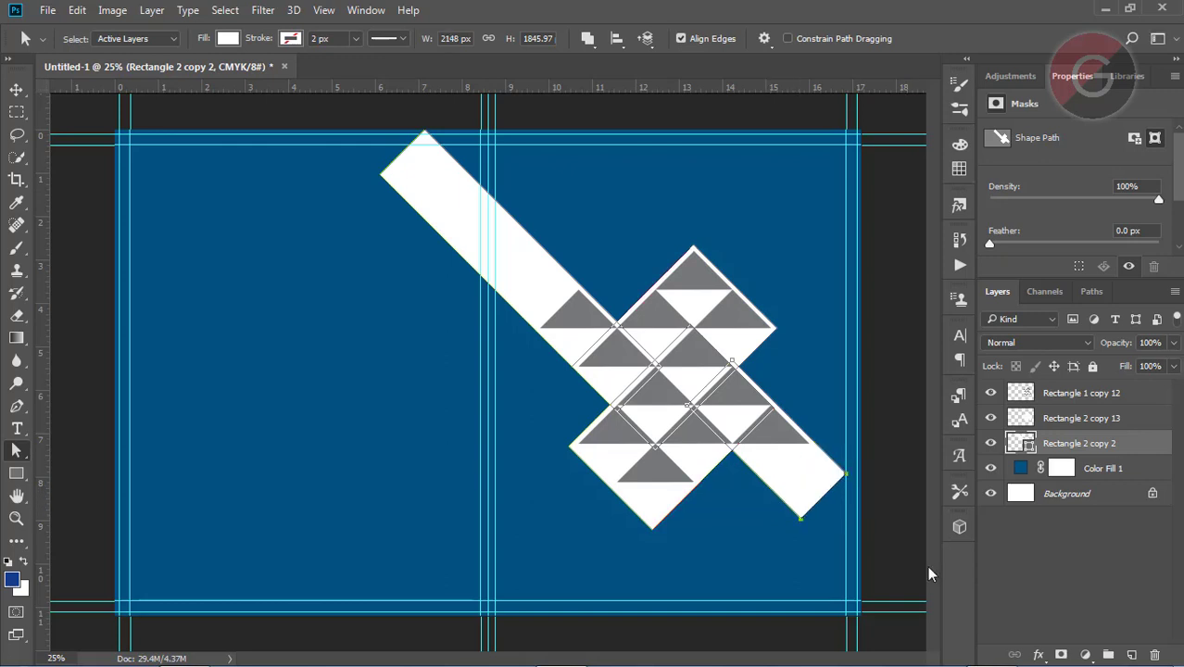
{"action": "left_click", "coordinate": [881, 551]}
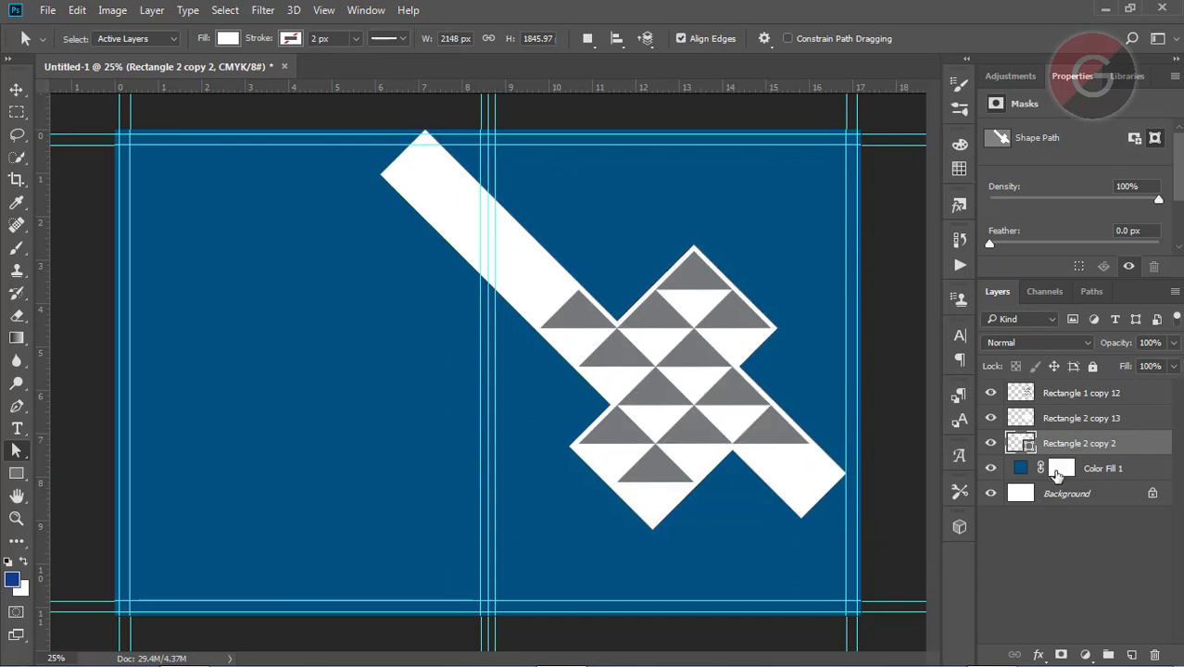
- Duplicate the three mosaic layers and move the copy to the lower outer corner of the left page, partly off the edge
{"action": "left_click", "coordinate": [1055, 397]}
{"action": "left_click", "coordinate": [1064, 450], "text": "shift"}
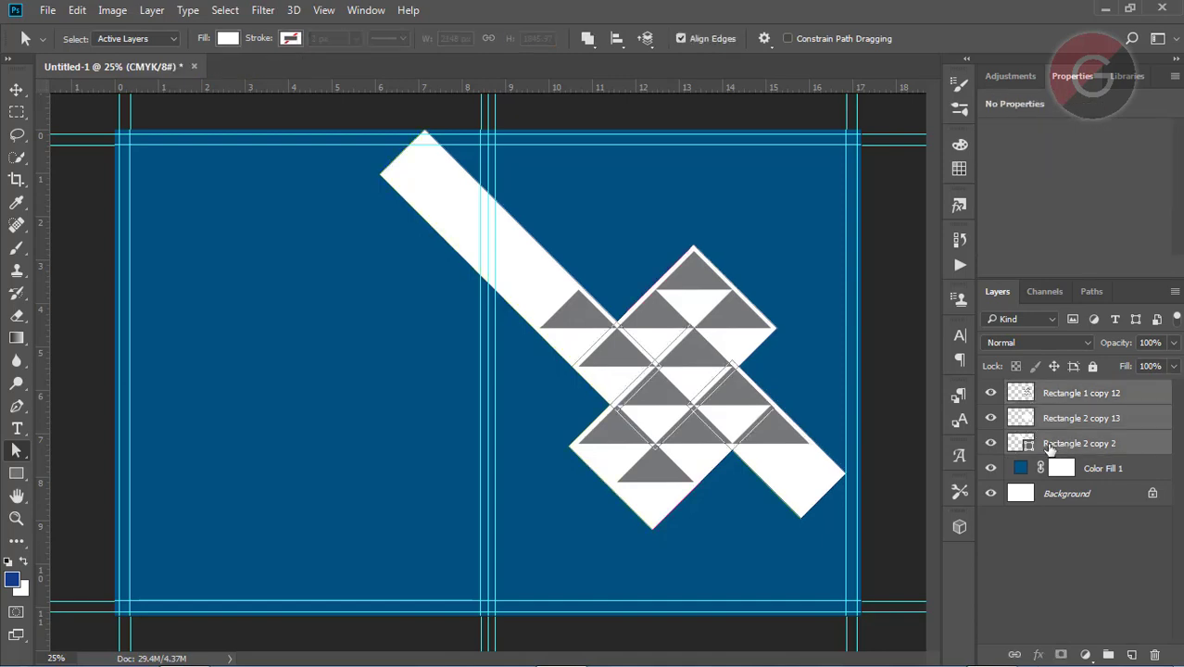
{"action": "right_click", "coordinate": [1068, 425]}
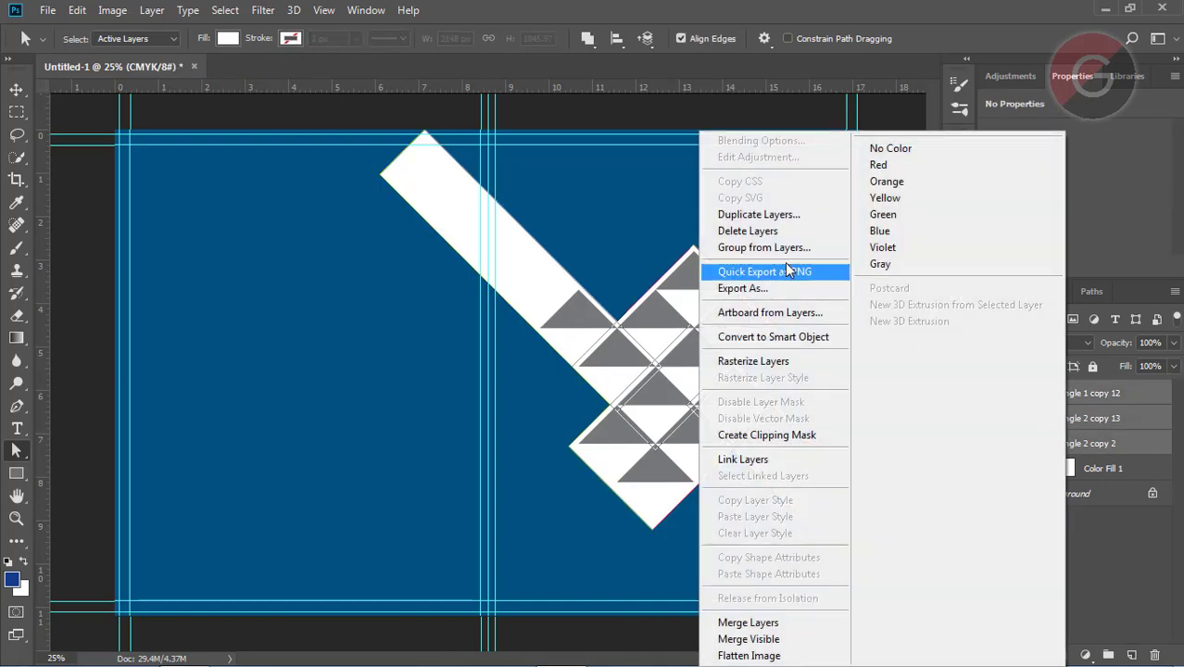
{"action": "left_click", "coordinate": [759, 216]}
{"action": "left_click", "coordinate": [742, 189]}
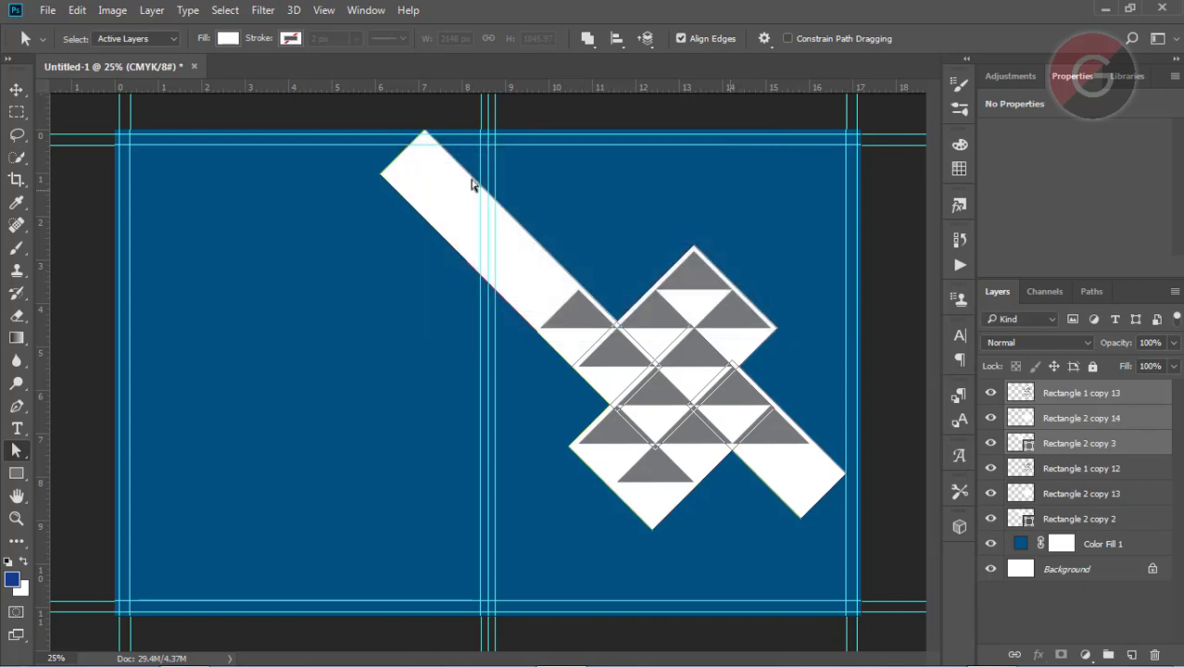
{"action": "left_click", "coordinate": [14, 90]}
{"action": "left_click_drag", "start_coordinate": [679, 370], "coordinate": [234, 459]}
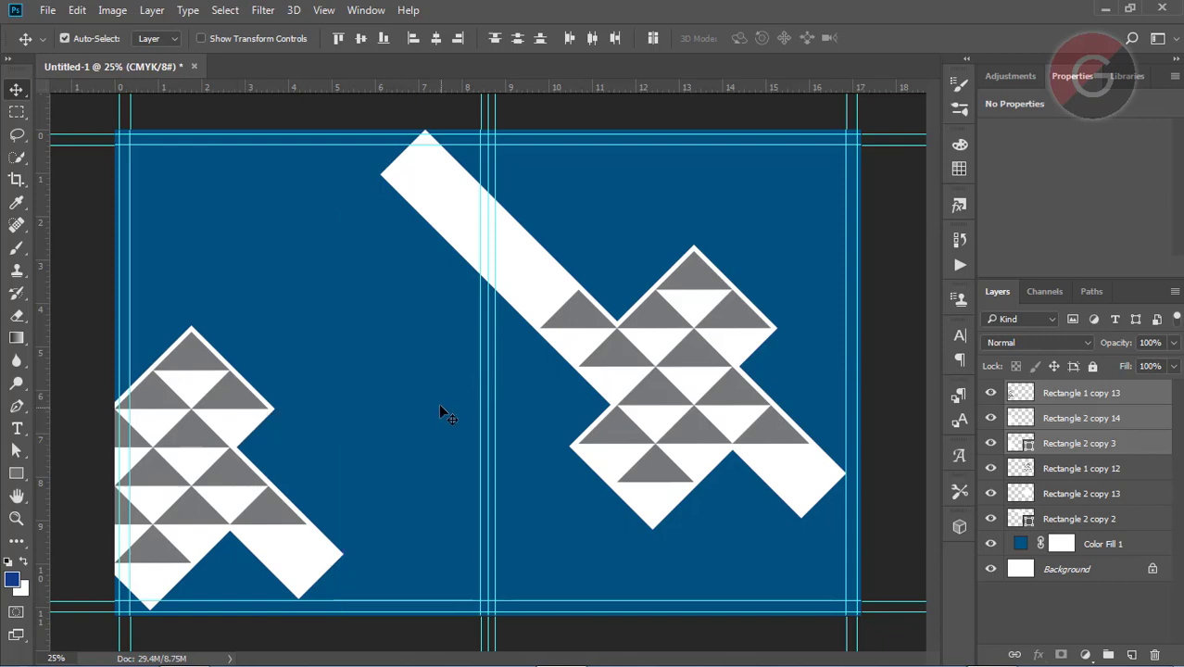
- Scale the duplicated mosaic proportionally to about 85% and shift it right until its centre sits on the page's left edge
{"action": "key", "text": "ctrl+t"}
{"action": "left_click_drag", "start_coordinate": [341, 212], "coordinate": [326, 280]}
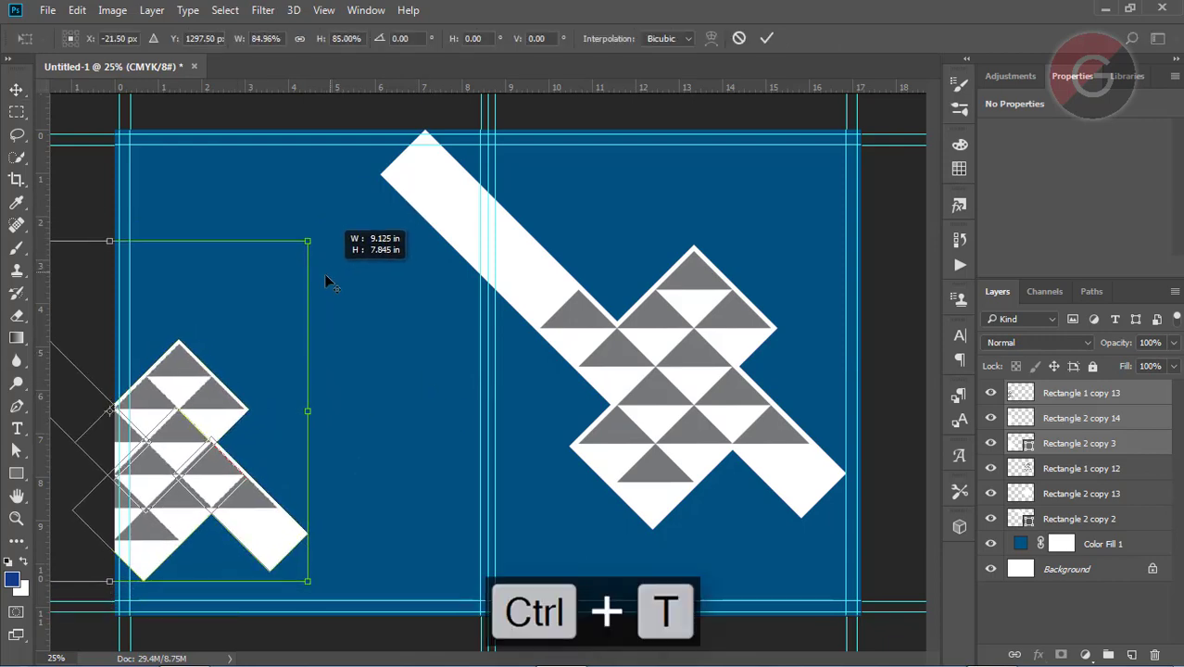
{"action": "left_click_drag", "start_coordinate": [211, 397], "coordinate": [216, 402]}
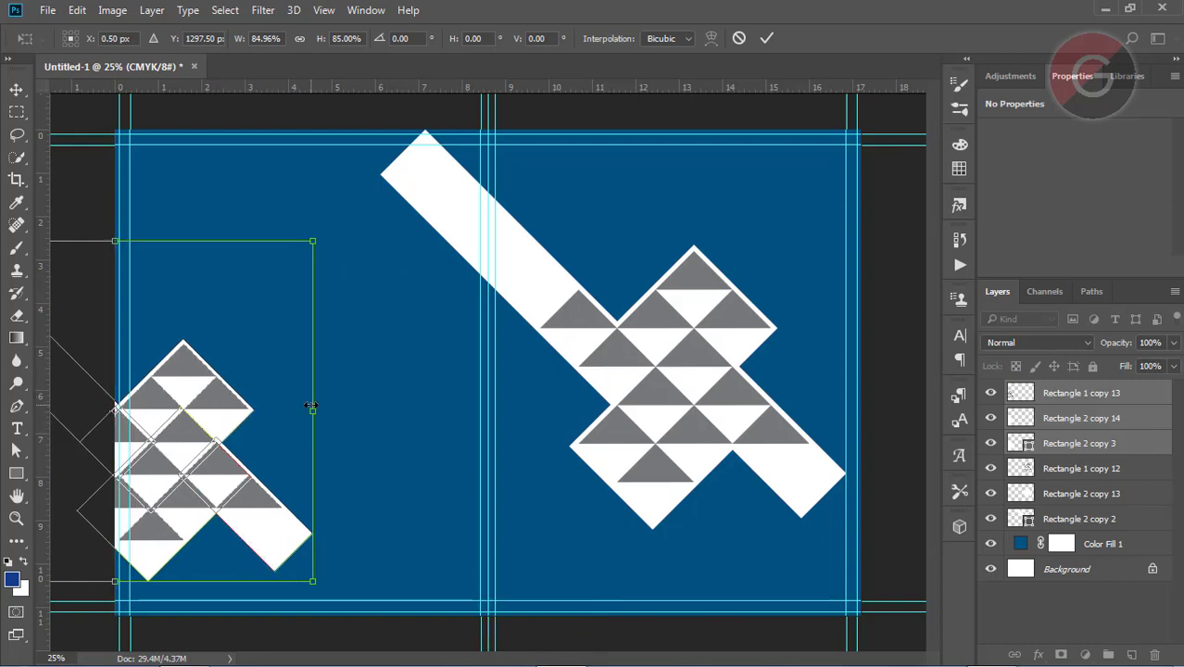
- Nudge the scaled mosaic copy down until it meets the bottom outer guide, at Y 1431.50 px, and apply the transform
{"action": "key", "text": "shift+Down"}
{"action": "key", "text": "shift+Down"}
{"action": "key", "text": "shift+Down"}
{"action": "key", "text": "shift+Down"}
{"action": "key", "text": "shift+Down"}
{"action": "key", "text": "shift+Down"}
{"action": "key", "text": "shift+Down"}
{"action": "key", "text": "shift+Down"}
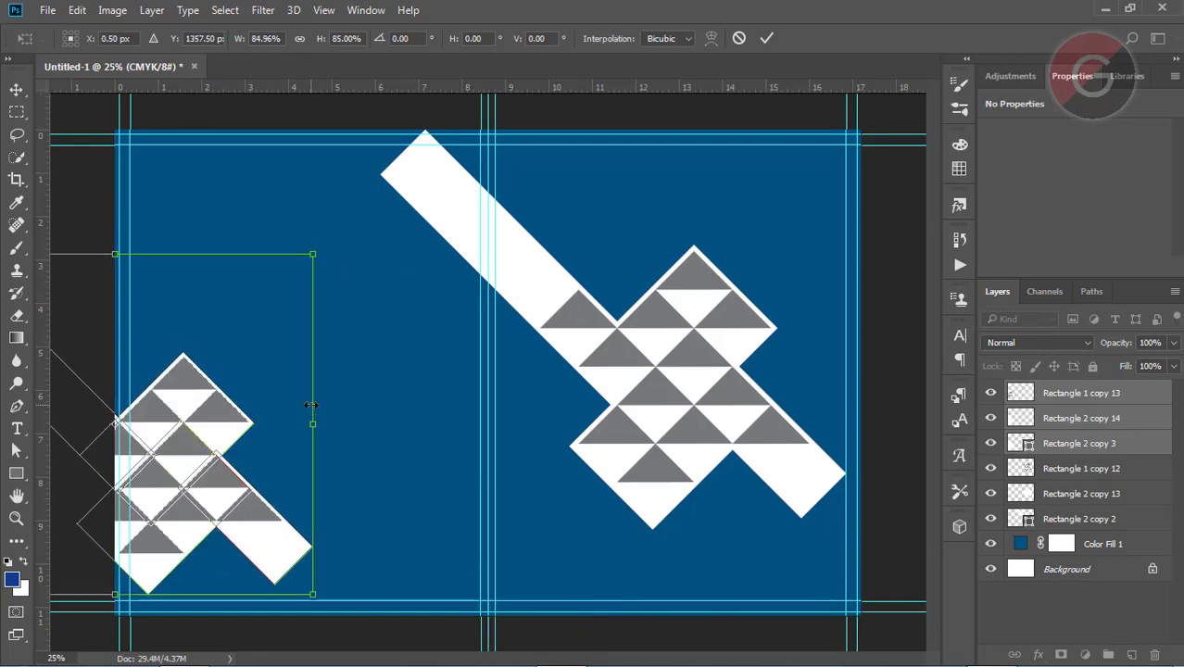
{"action": "key", "text": "shift+Down"}
{"action": "key", "text": "shift+Down"}
{"action": "key", "text": "shift+Down"}
{"action": "key", "text": "shift+Down"}
{"action": "key", "text": "shift+Down"}
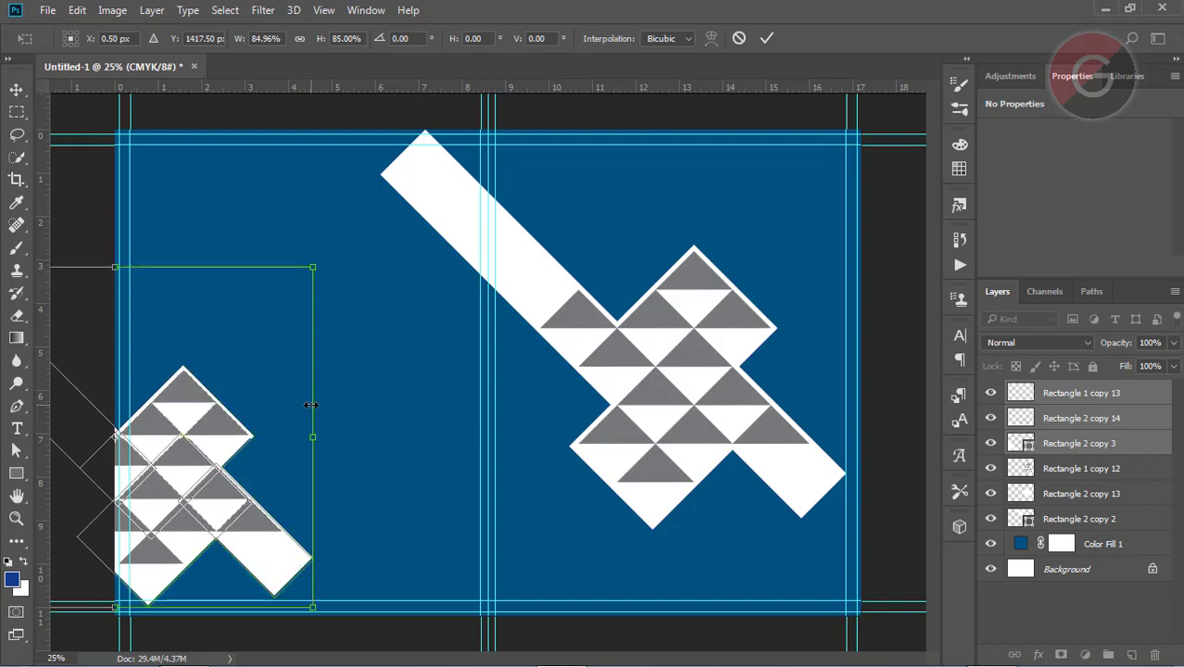
{"action": "key", "text": "Down"}
{"action": "key", "text": "Down"}
{"action": "key", "text": "Down"}
{"action": "key", "text": "Down"}
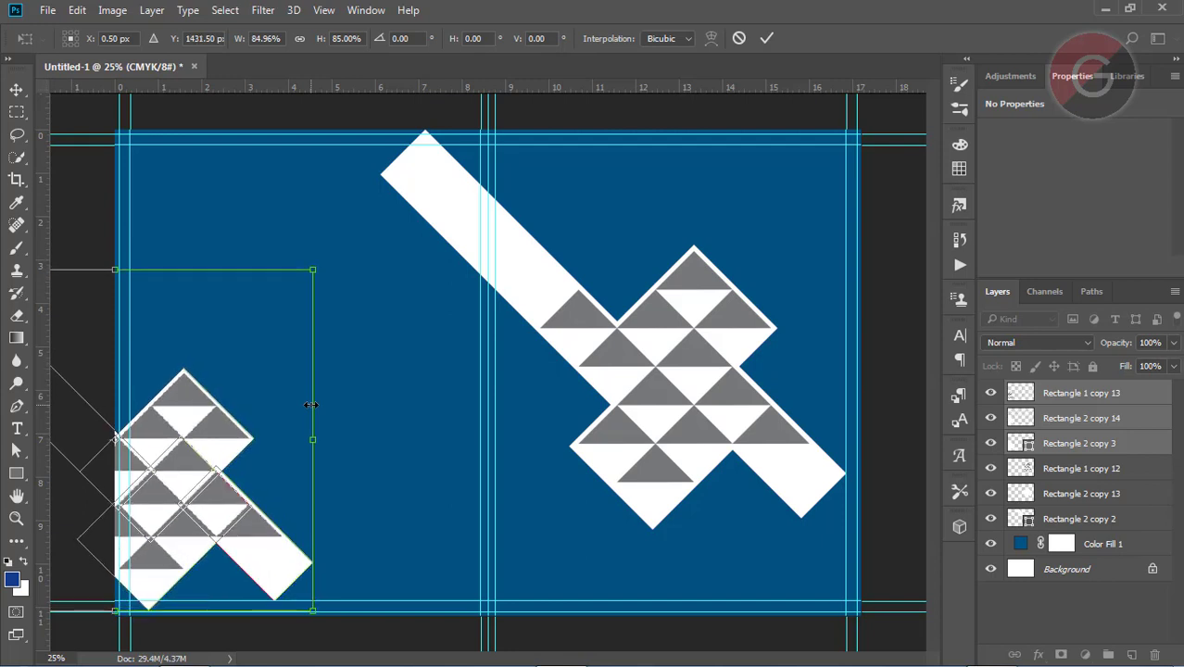
{"action": "key", "text": "Return"}
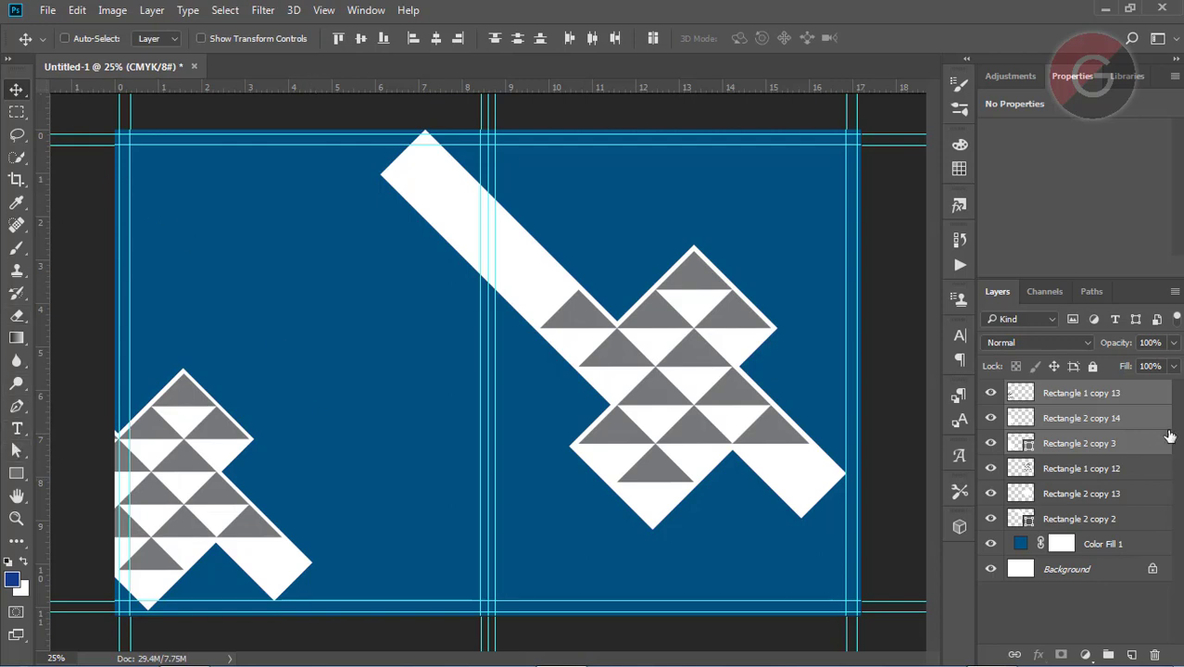
- Add a new layer above the mosaics and draw a thin 1332 × 20 px horizontal rectangle filled with white on the left page
{"action": "left_click", "coordinate": [1108, 401]}
{"action": "left_click", "coordinate": [1131, 653]}
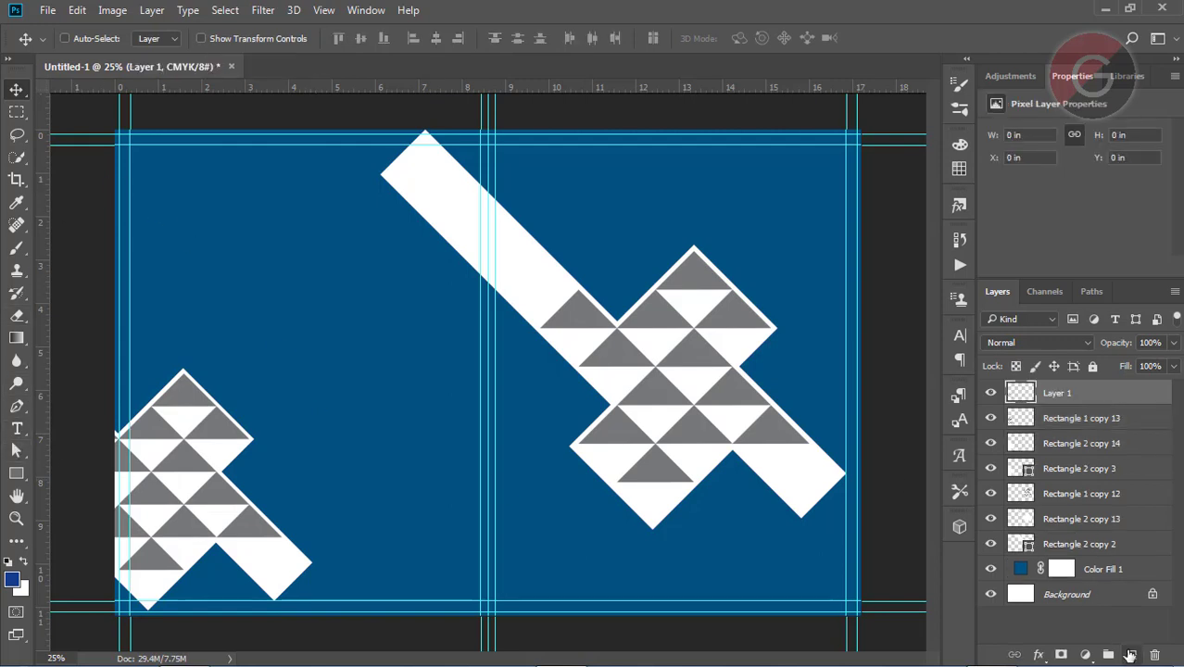
{"action": "left_click", "coordinate": [16, 475]}
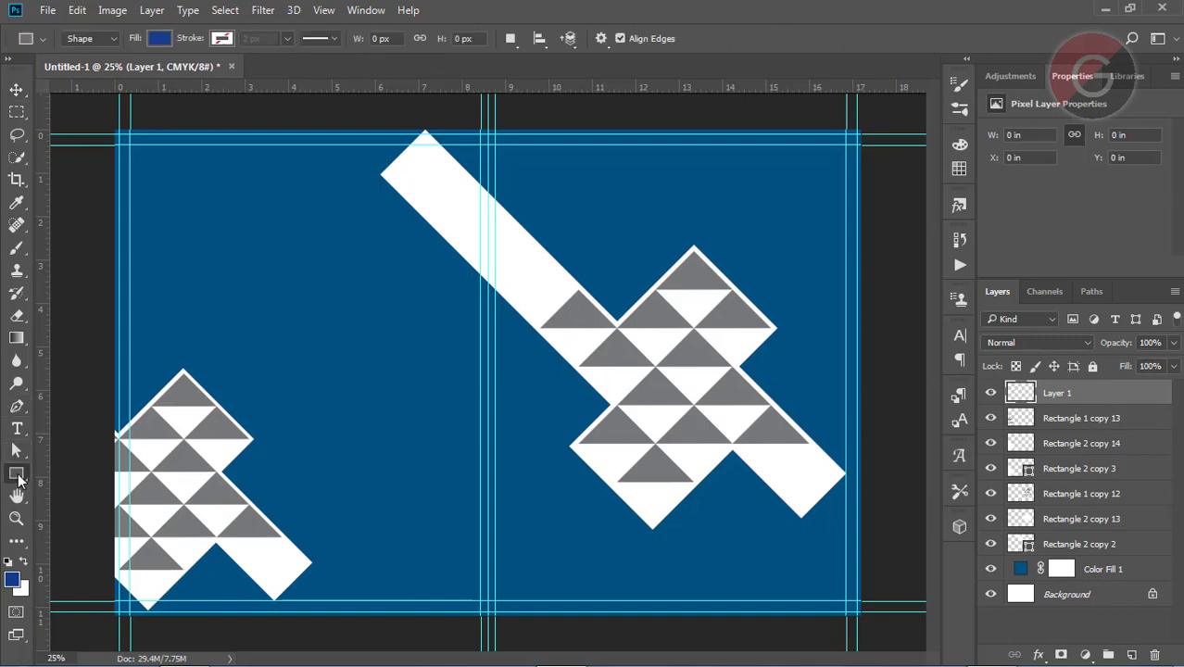
{"action": "left_click_drag", "start_coordinate": [175, 321], "coordinate": [463, 321]}
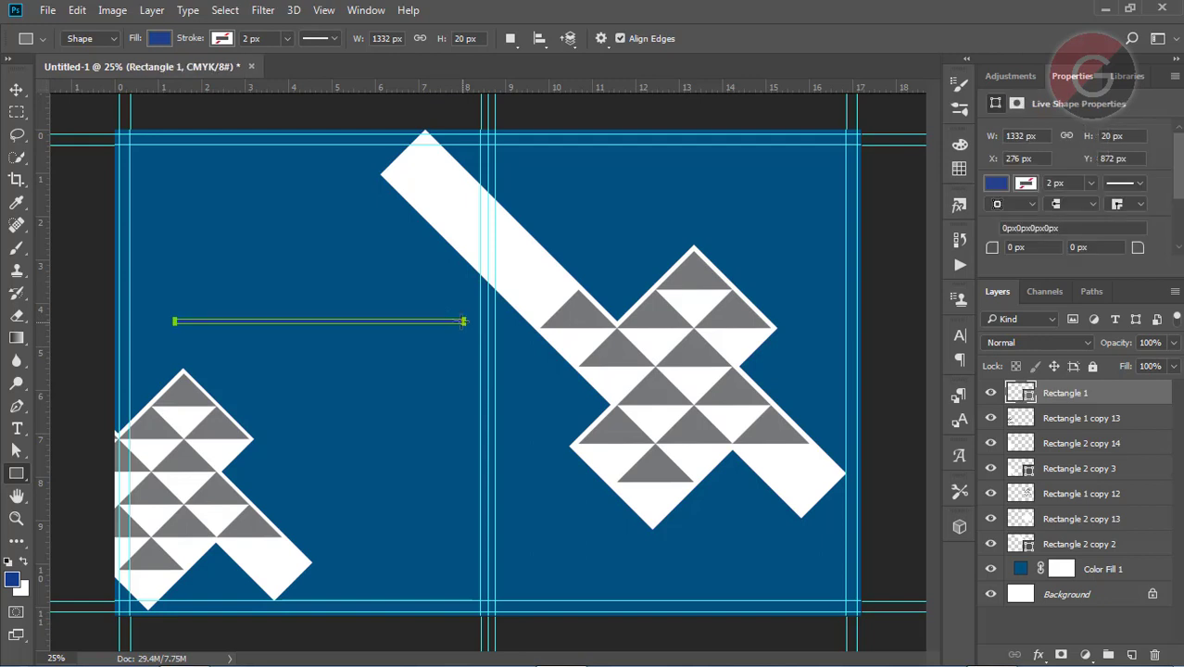
{"action": "left_click", "coordinate": [158, 41]}
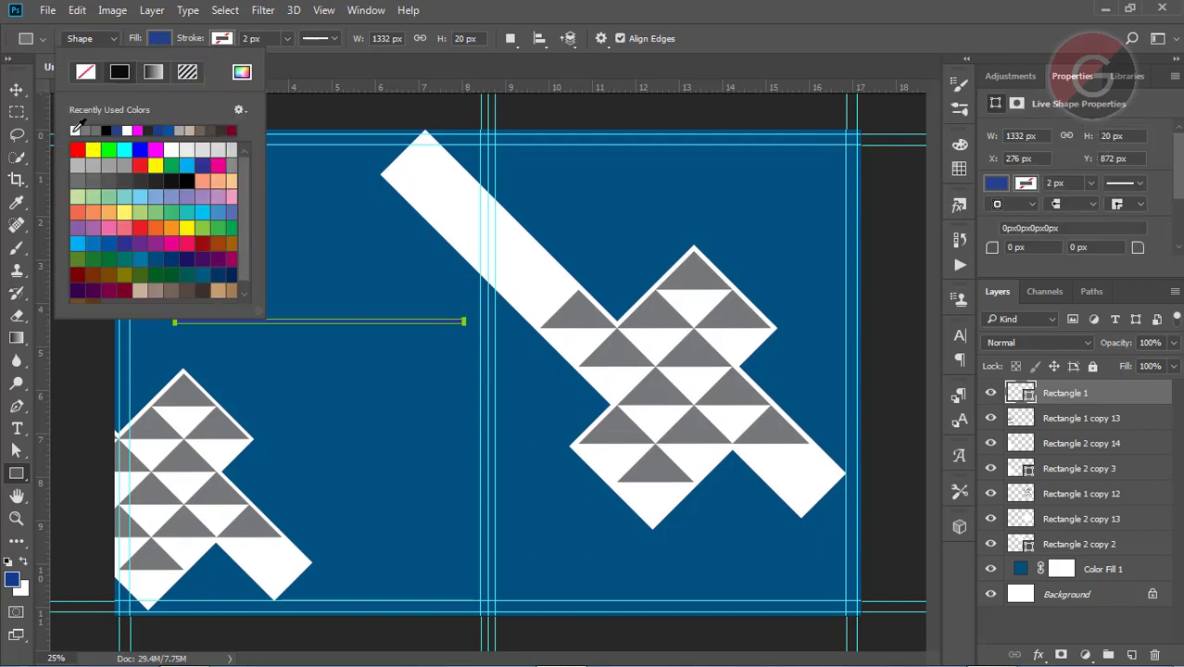
{"action": "left_click", "coordinate": [76, 129]}
- Move the thin white line to the right page, rotate it 45° and place it parallel just above the mosaic's long diagonal arm
{"action": "left_click", "coordinate": [8, 91]}
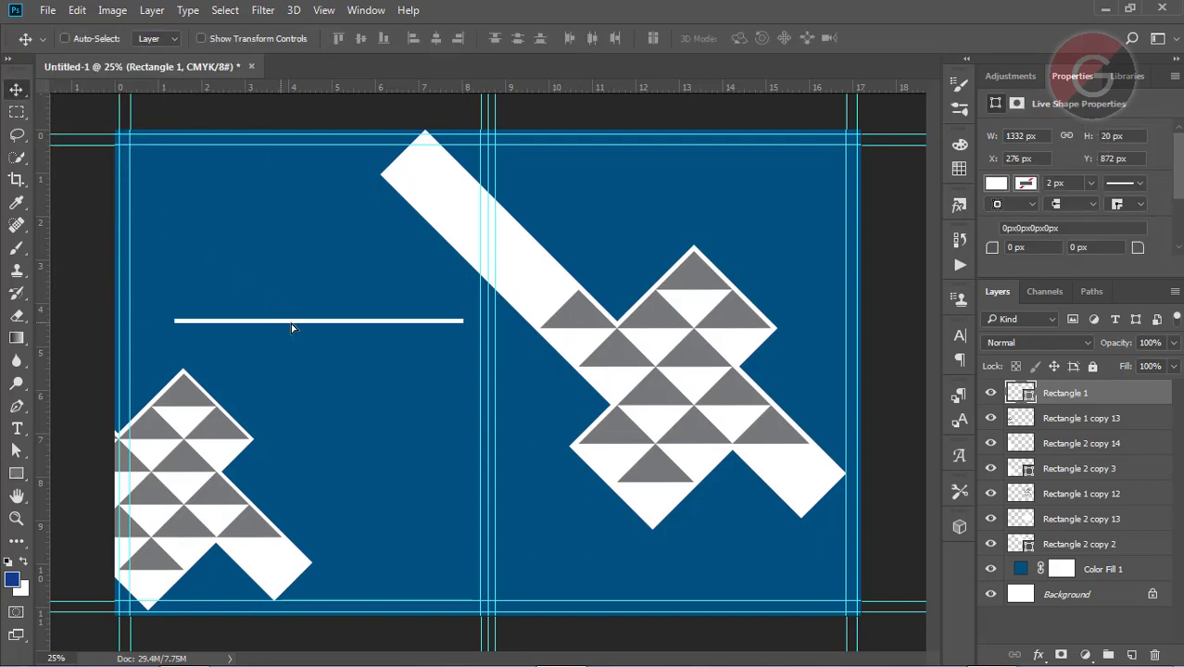
{"action": "left_click_drag", "start_coordinate": [292, 327], "coordinate": [615, 207]}
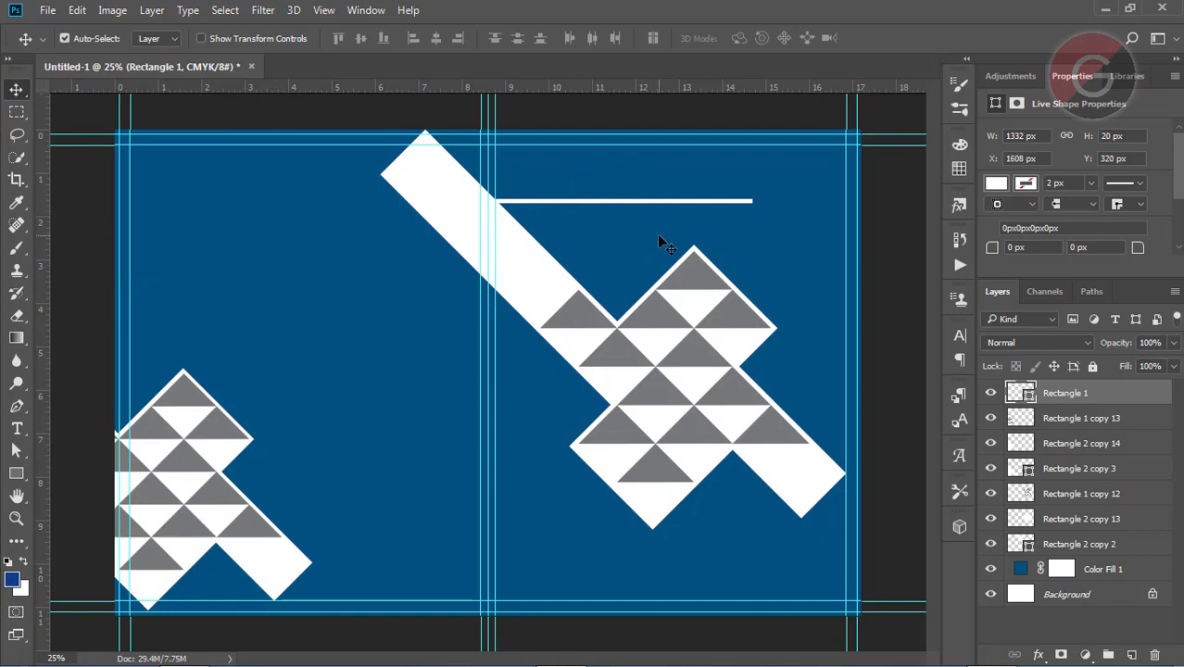
{"action": "key", "text": "ctrl+t"}
{"action": "left_click_drag", "start_coordinate": [766, 209], "coordinate": [771, 299]}
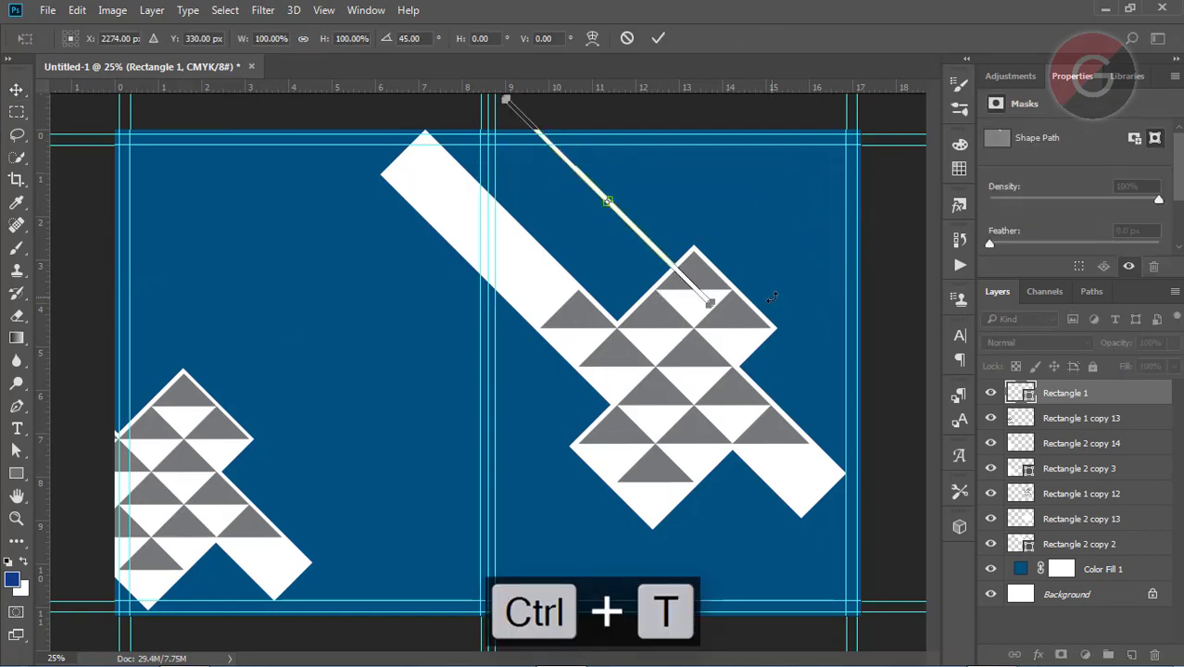
{"action": "key", "text": "Return"}
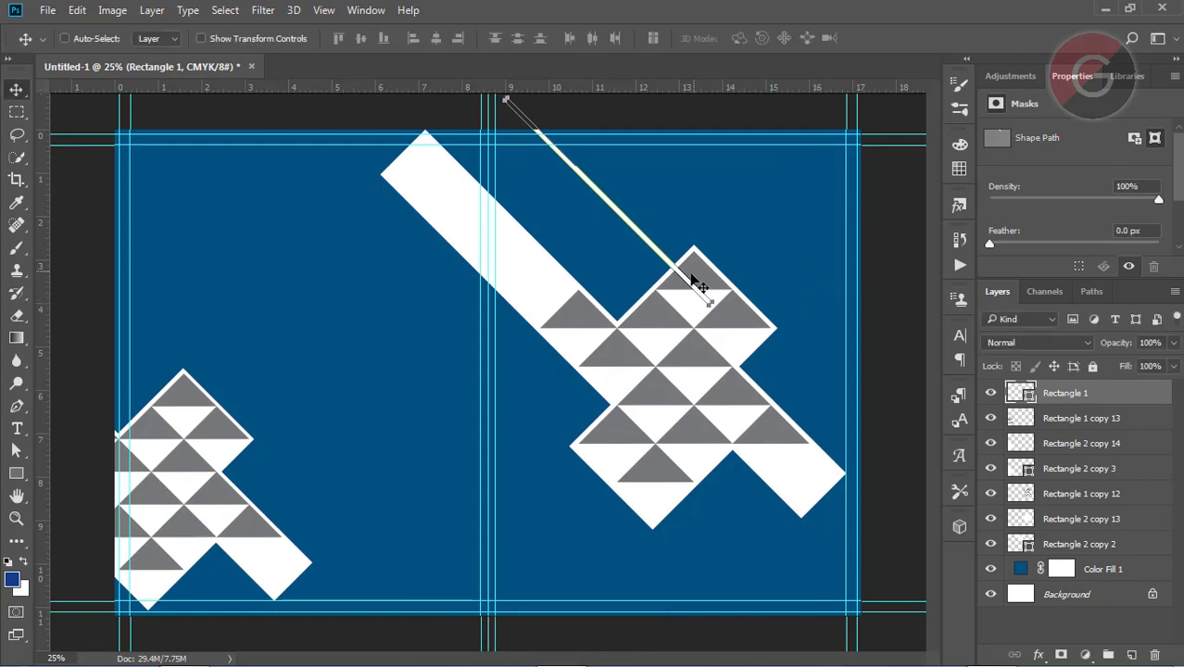
{"action": "left_click_drag", "start_coordinate": [694, 295], "coordinate": [601, 298]}
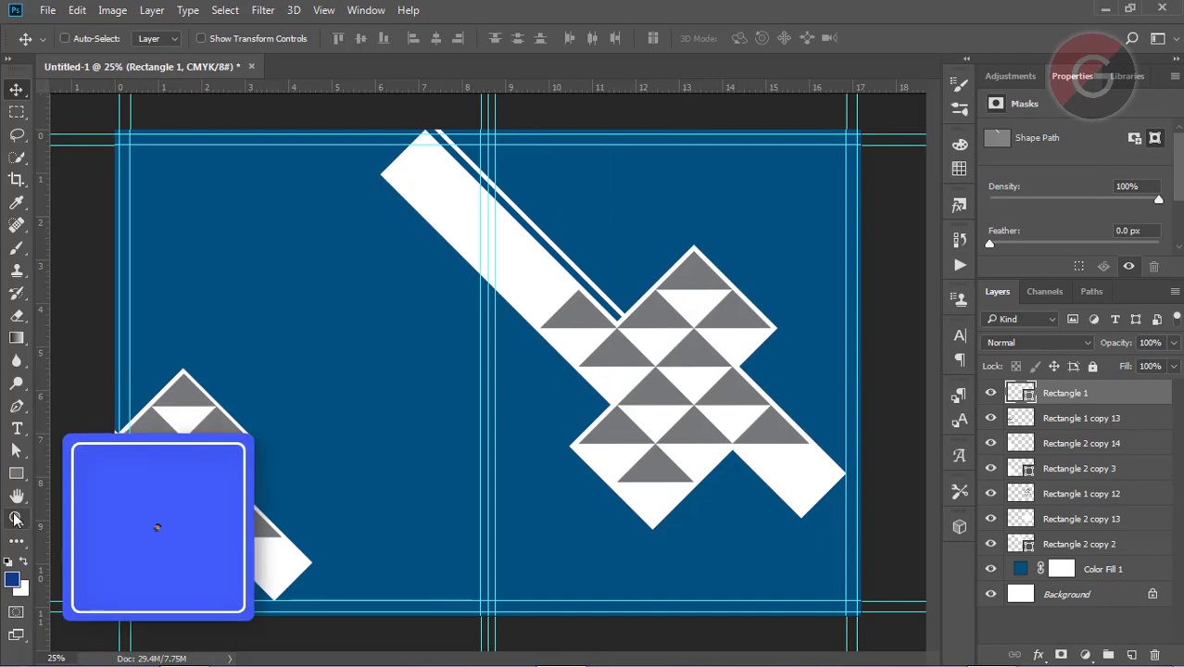
- Move the thin white stripe closer to the right-page mosaic's long diagonal arm, leaving a narrow, even blue gap between them
{"action": "key", "text": "z"}
{"action": "left_click_drag", "start_coordinate": [462, 225], "coordinate": [647, 344]}
{"action": "left_click", "coordinate": [17, 90]}
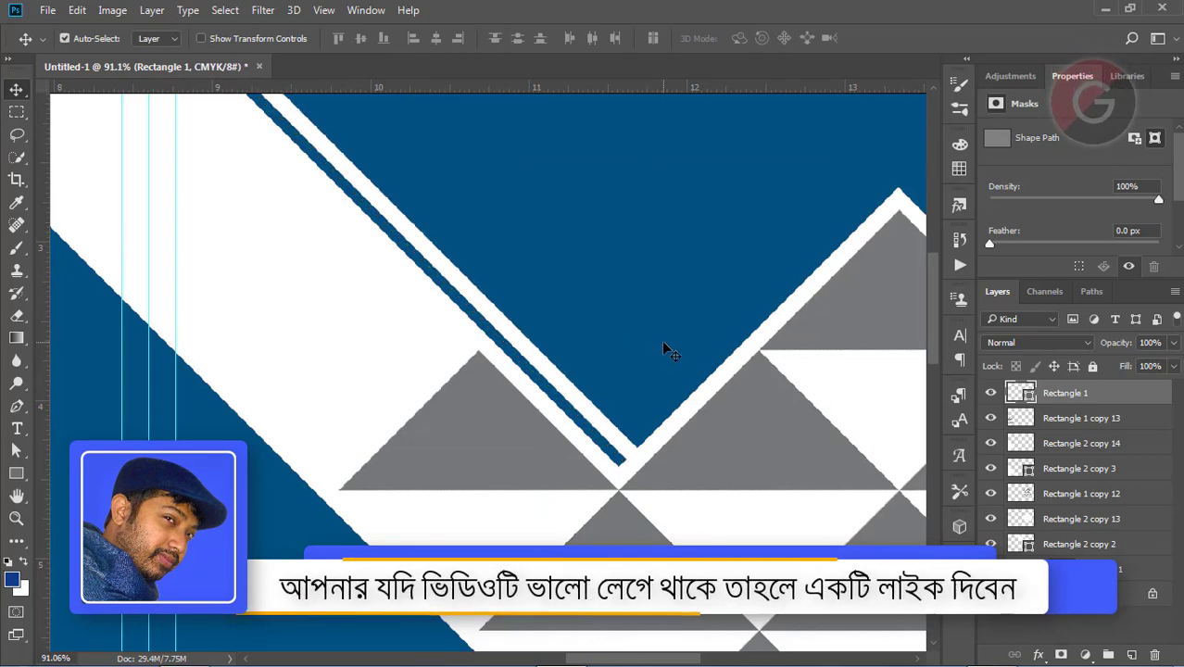
{"action": "key", "text": "ctrl+minus"}
{"action": "key", "text": "ctrl+minus"}
{"action": "key", "text": "ctrl+minus"}
{"action": "key", "text": "ctrl+minus"}
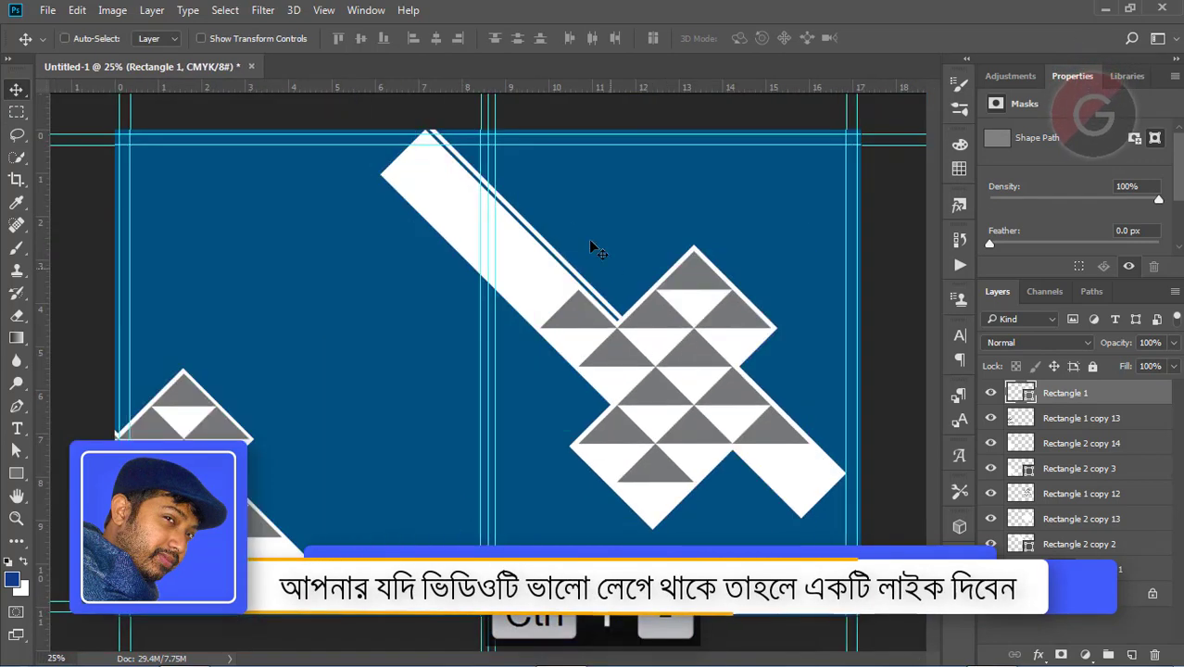
- Duplicate the thin white stripe and place the copy along the underside of the right-page mosaic's short lower-right arm
{"action": "left_click_drag", "start_coordinate": [554, 207], "coordinate": [834, 496]}
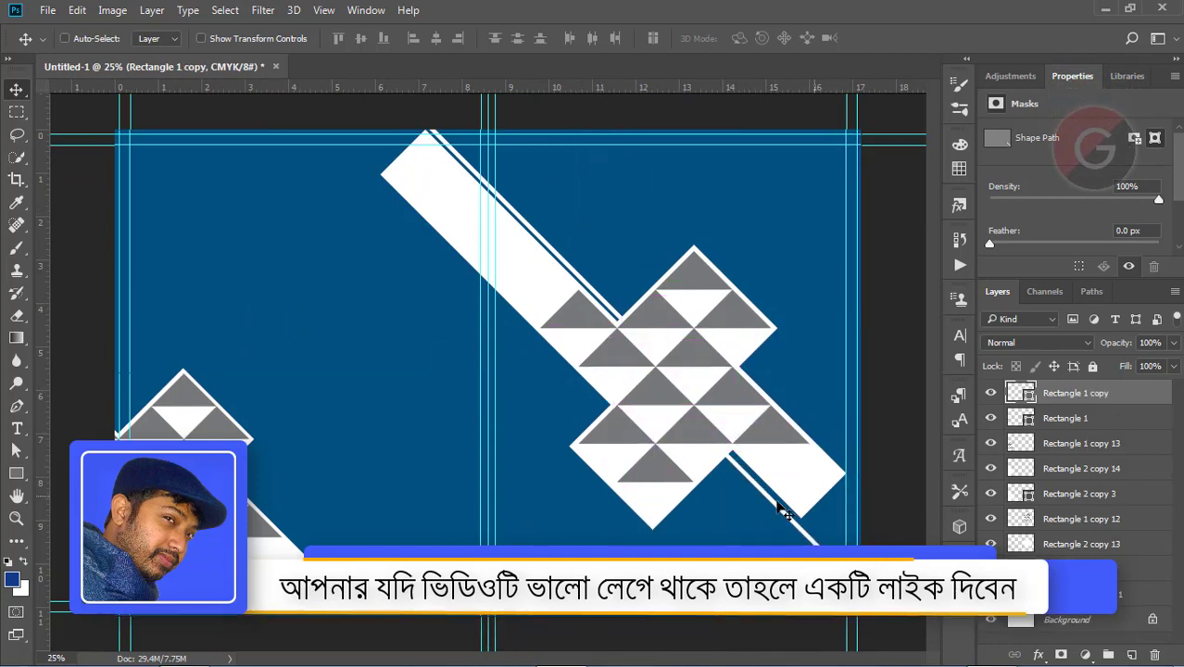
{"action": "key", "text": "ctrl+space"}
{"action": "left_click_drag", "start_coordinate": [686, 403], "coordinate": [812, 530]}
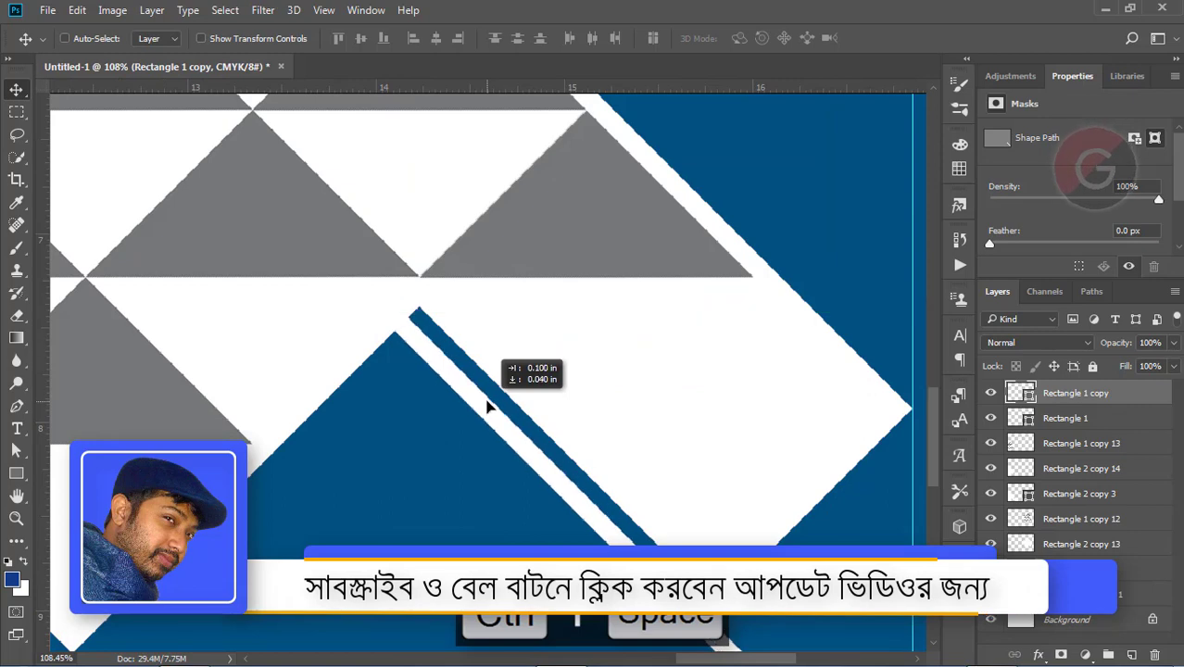
{"action": "key", "text": "ctrl+minus"}
{"action": "key", "text": "ctrl+minus"}
- Fine-align the copied stripe so its upper end joins the mosaic's lower notch with a narrow blue gap beside the arm
{"action": "key", "text": "ctrl+space"}
{"action": "left_click_drag", "start_coordinate": [649, 371], "coordinate": [673, 418]}
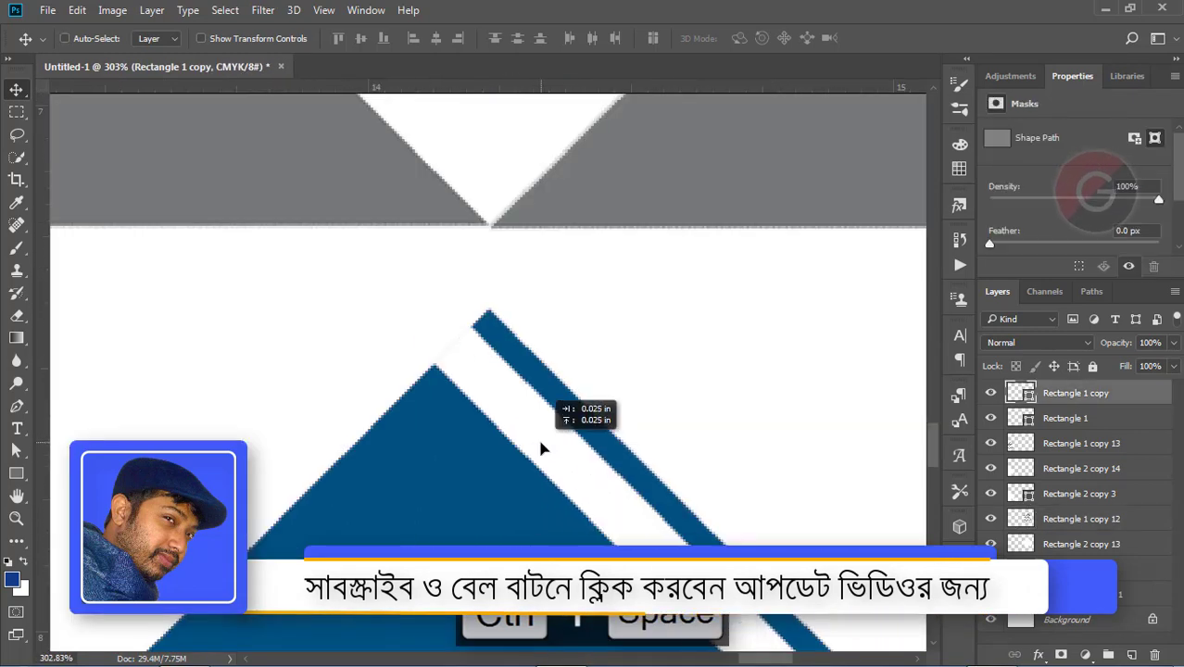
{"action": "key", "text": "ctrl+minus"}
{"action": "key", "text": "ctrl+plus"}
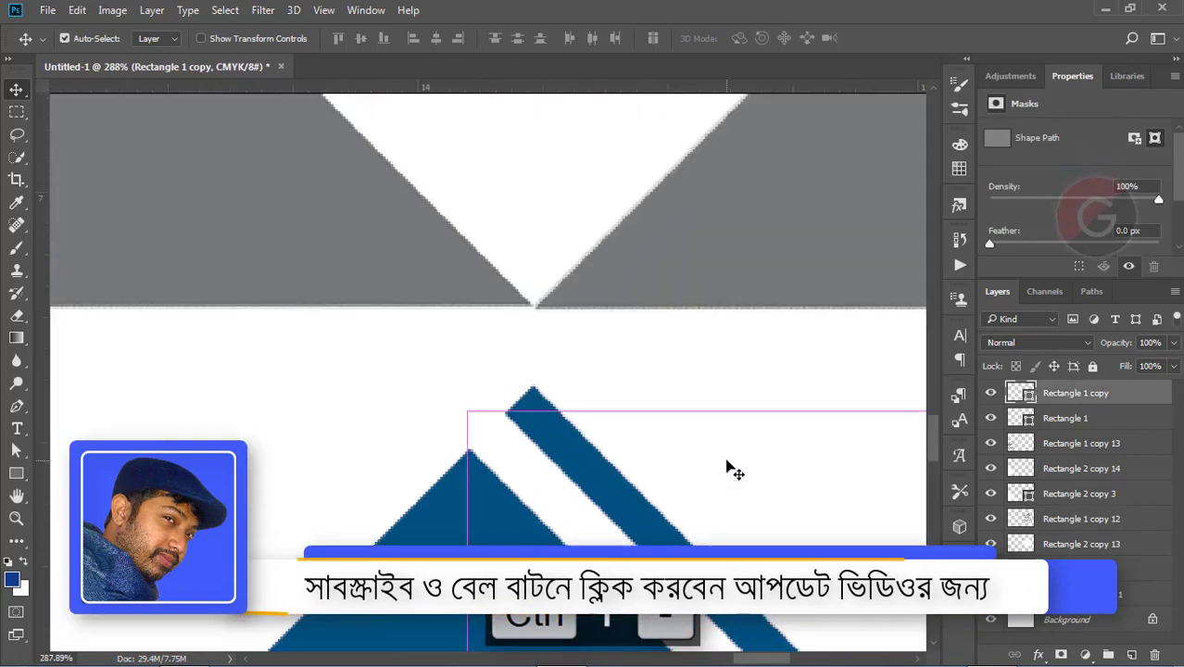
{"action": "key", "text": "ctrl+minus"}
{"action": "key", "text": "ctrl+space"}
{"action": "left_click_drag", "start_coordinate": [624, 417], "coordinate": [542, 398]}
{"action": "key", "text": "ctrl+minus"}
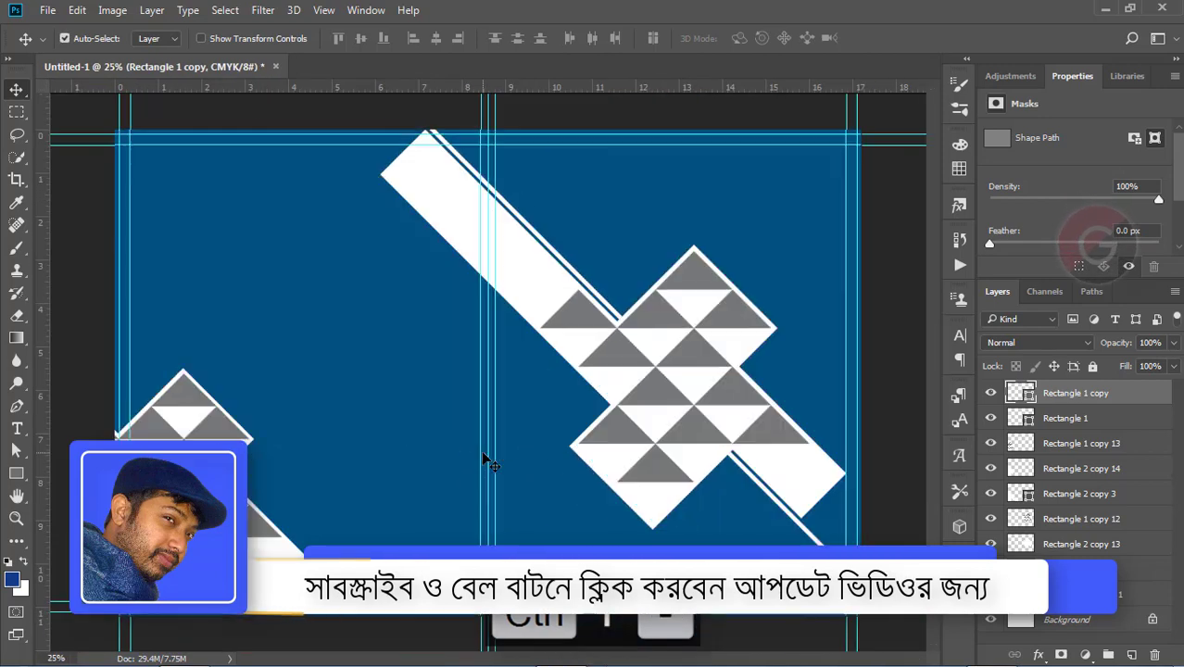
- Duplicate the white stripe again and move the new copy to the notch above the left-page mosaic's lower-right arm
{"action": "key", "text": "ctrl+j"}
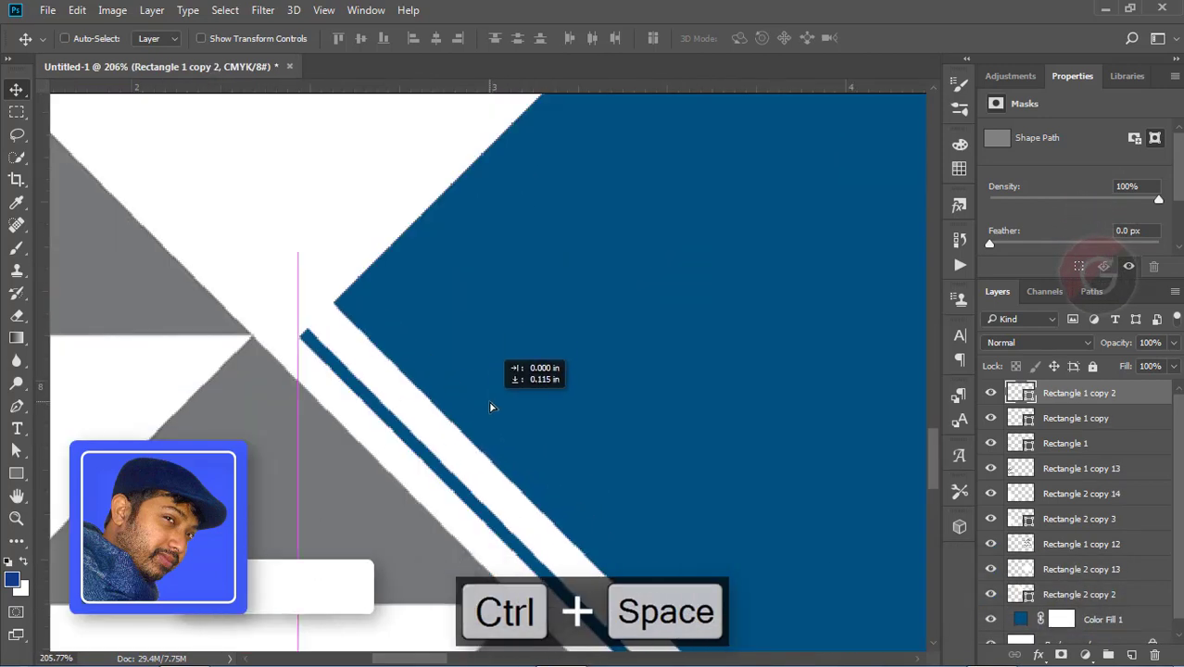
{"action": "key", "text": "ctrl+space"}
{"action": "left_click_drag", "start_coordinate": [216, 496], "coordinate": [606, 400]}
{"action": "key", "text": "ctrl+minus"}
{"action": "key", "text": "ctrl+space"}
{"action": "left_click", "coordinate": [608, 445]}
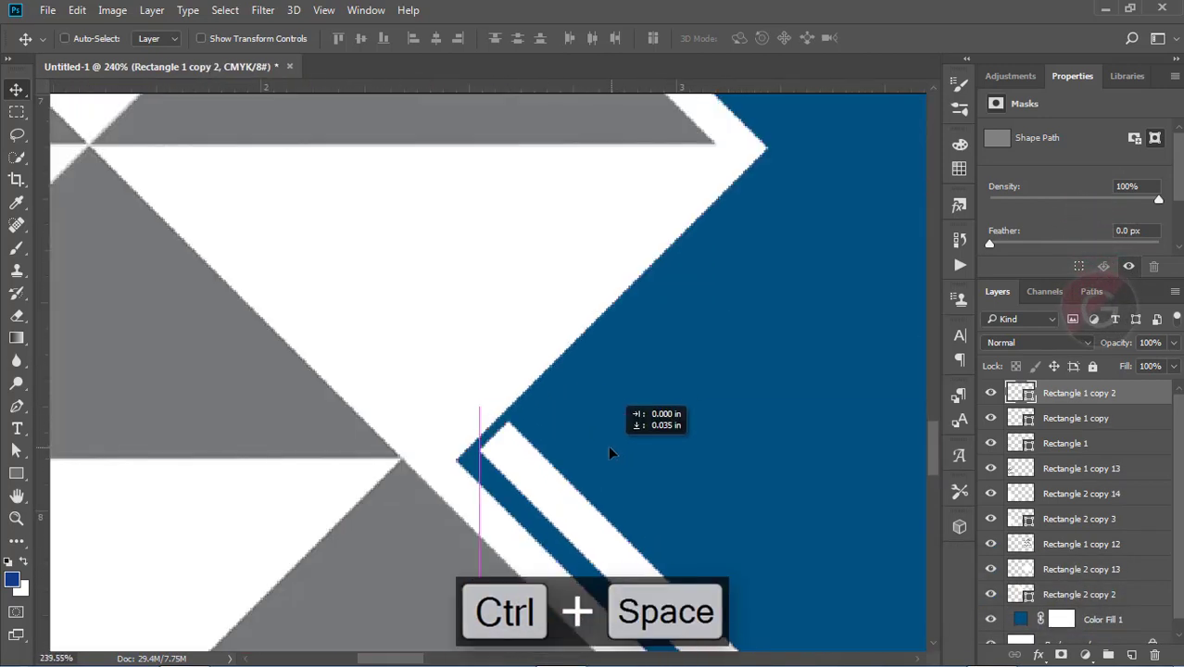
- Fine-tune the left-page stripe so its upper end meets the mosaic's edge and it runs parallel just above the arm
{"action": "key", "text": "ctrl+minus"}
{"action": "key", "text": "ctrl+minus"}
{"action": "key", "text": "ctrl+space"}
{"action": "right_click", "coordinate": [576, 426]}
{"action": "left_click_drag", "start_coordinate": [682, 458], "coordinate": [530, 458]}
{"action": "left_click", "coordinate": [608, 435]}
{"action": "key", "text": "ctrl+minus"}
{"action": "key", "text": "ctrl+equal"}
{"action": "key", "text": "ctrl+z"}
{"action": "key", "text": "ctrl+space"}
{"action": "key", "text": "ctrl+minus"}
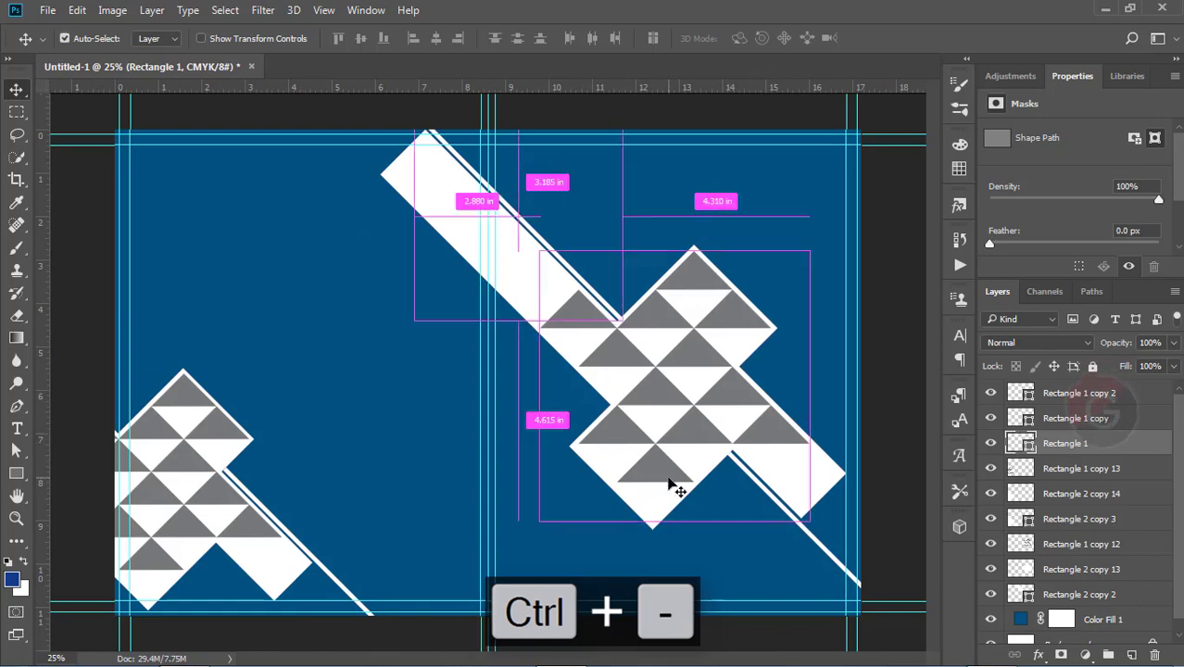